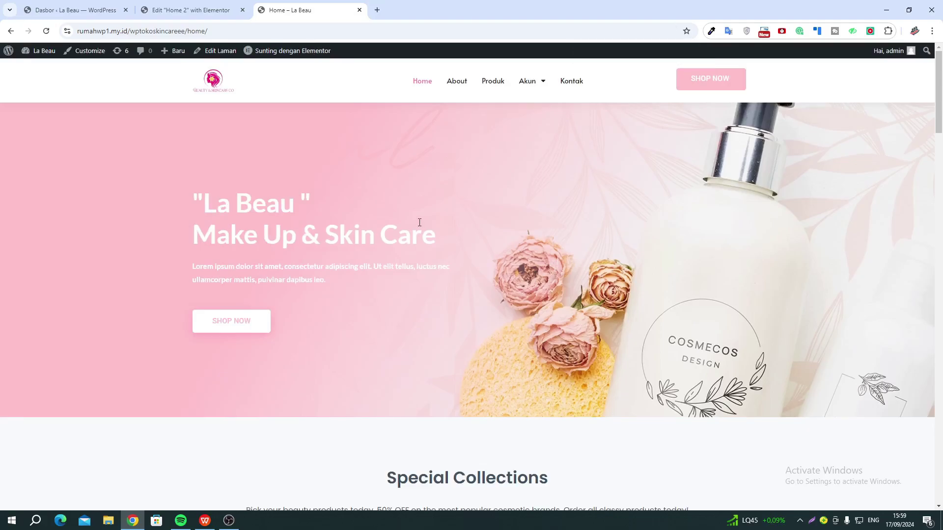
Step: Look over the La Beau home page from the hero banner through the collections, latest products and promotional banner
scroll(419, 223, down, 7)
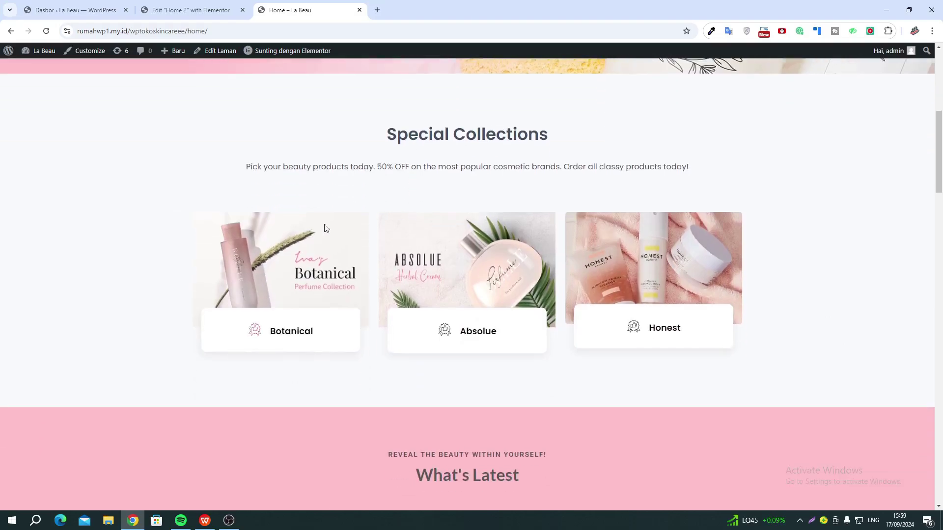
mouse_move(578, 278)
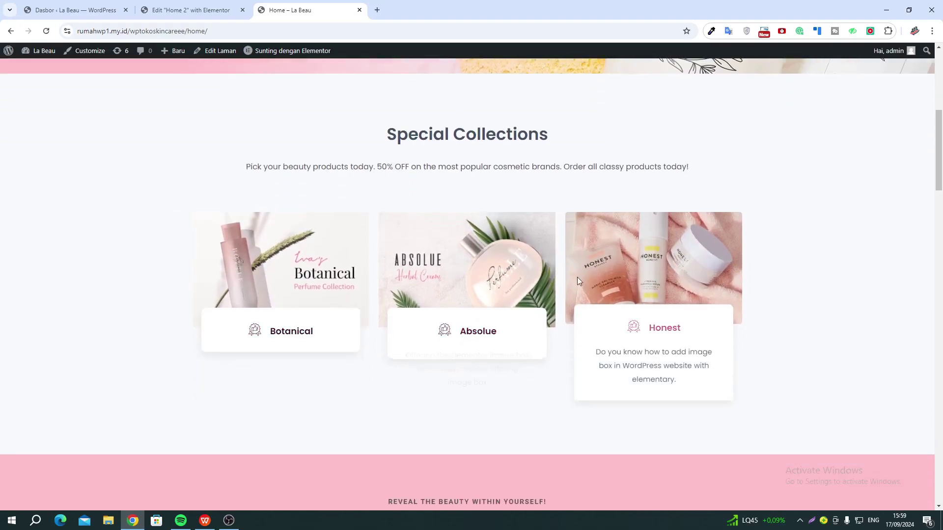
scroll(315, 387, down, 8)
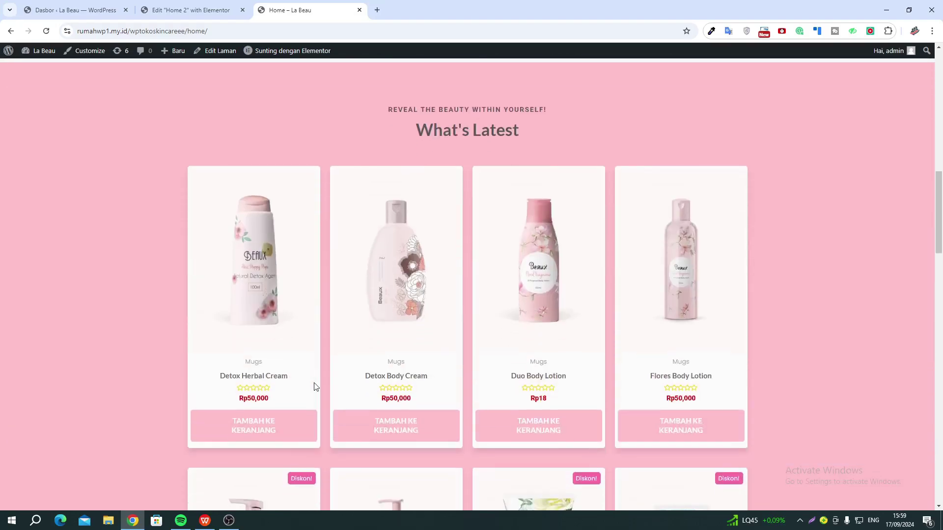
scroll(315, 387, down, 5)
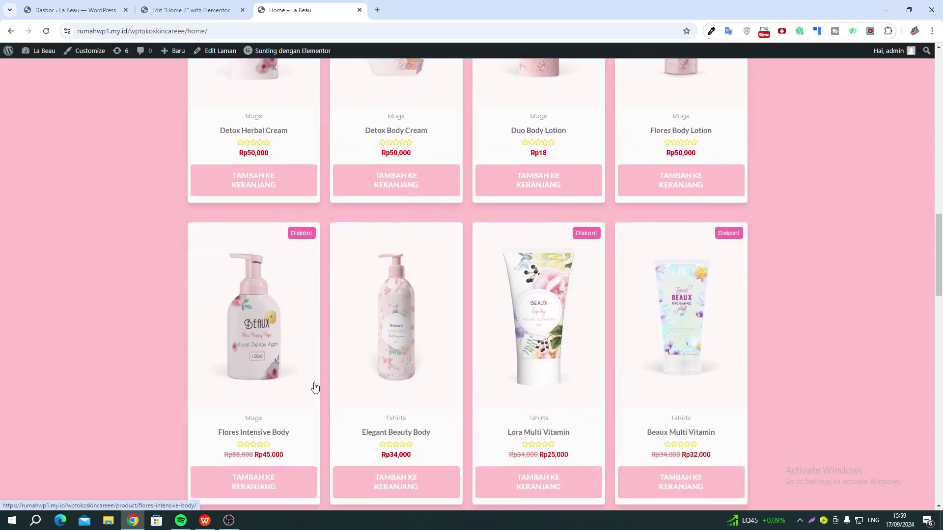
scroll(315, 388, down, 2)
scroll(315, 388, down, 3)
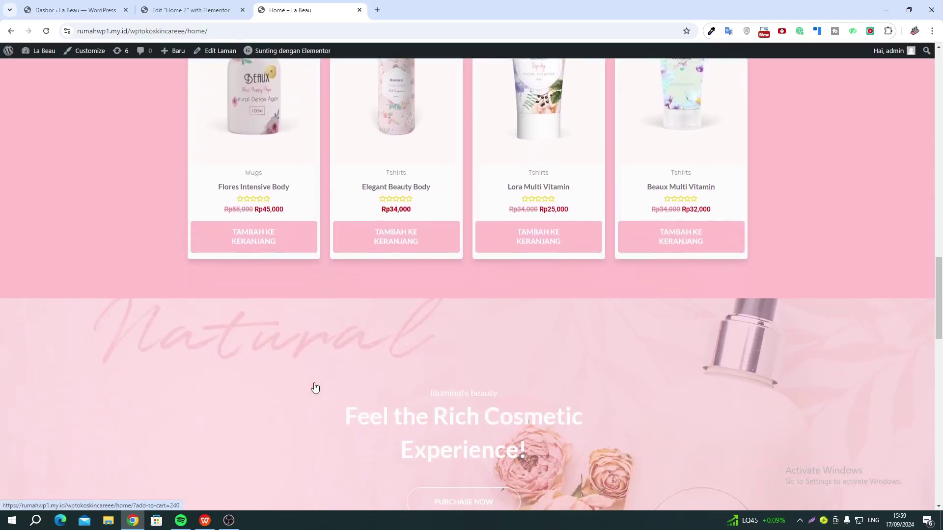
scroll(315, 387, down, 1)
scroll(315, 387, up, 15)
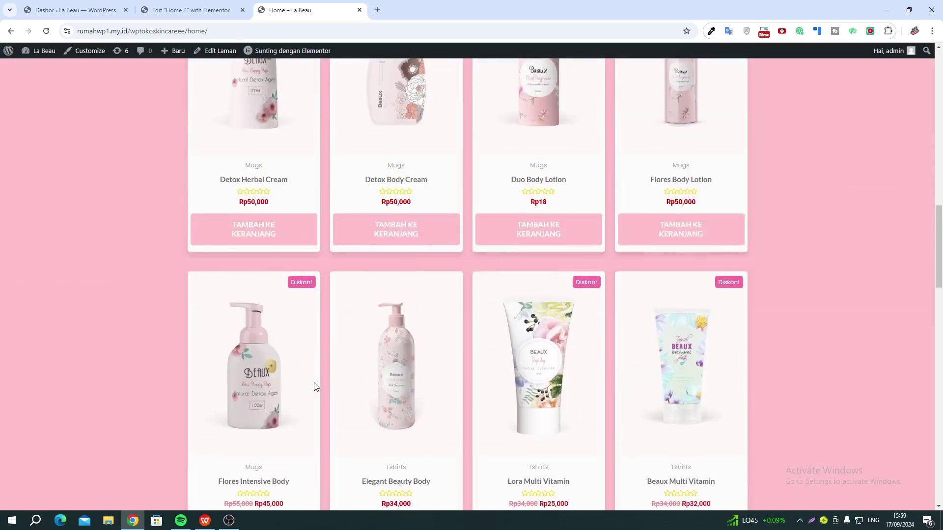
scroll(315, 387, up, 8)
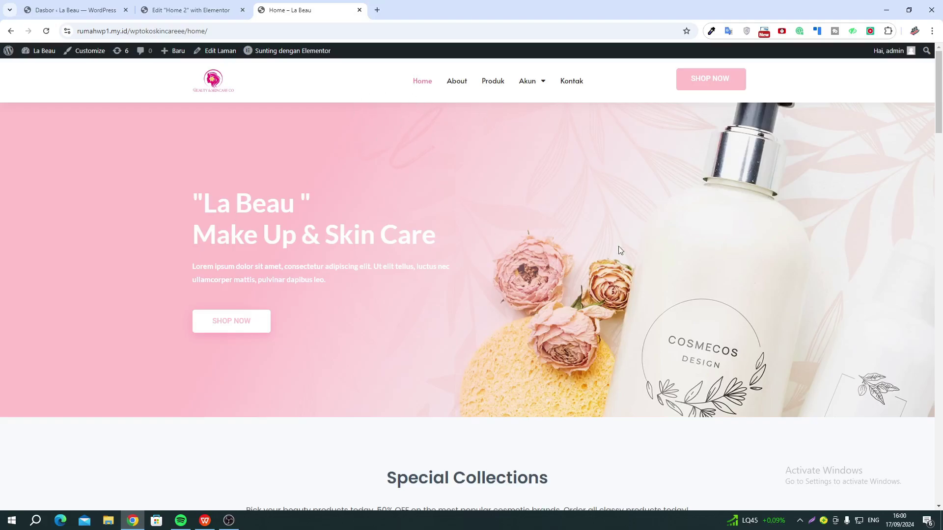
Step: Reload the home page and examine its hero banner and the Special Collections image boxes
drag(618, 247, 468, 205)
click(341, 172)
click(46, 31)
scroll(608, 229, down, 5)
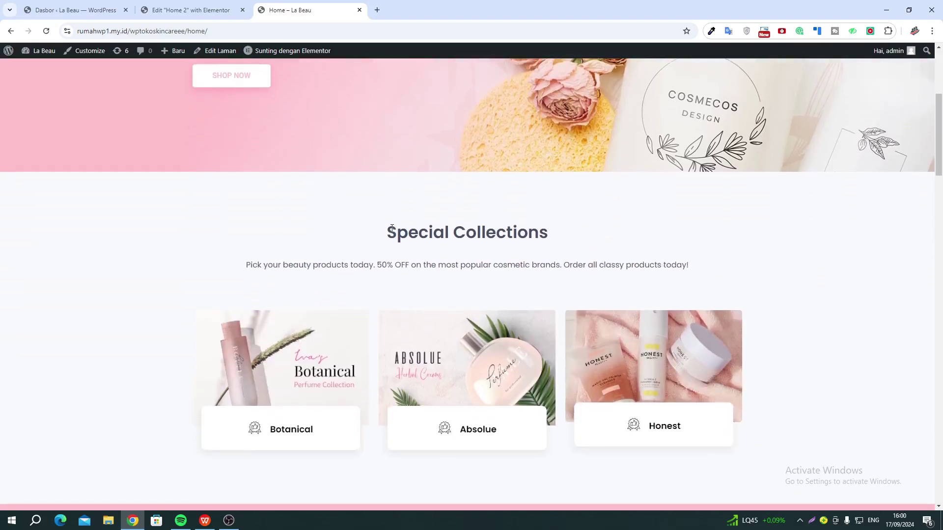
drag(386, 232, 473, 237)
click(473, 237)
scroll(270, 342, down, 1)
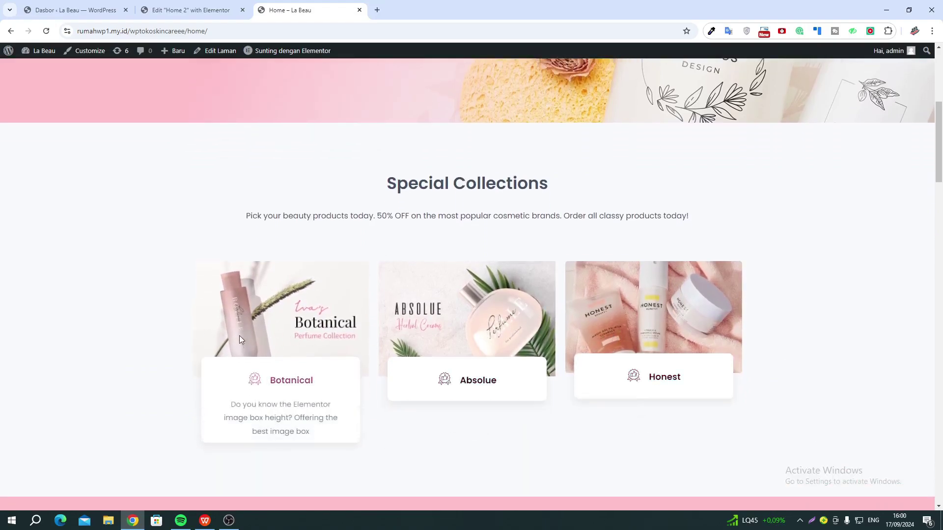
Step: Examine the What's Latest product grid and the "Feel the Rich Cosmetic Experience!" banner on the home page
scroll(240, 339, down, 8)
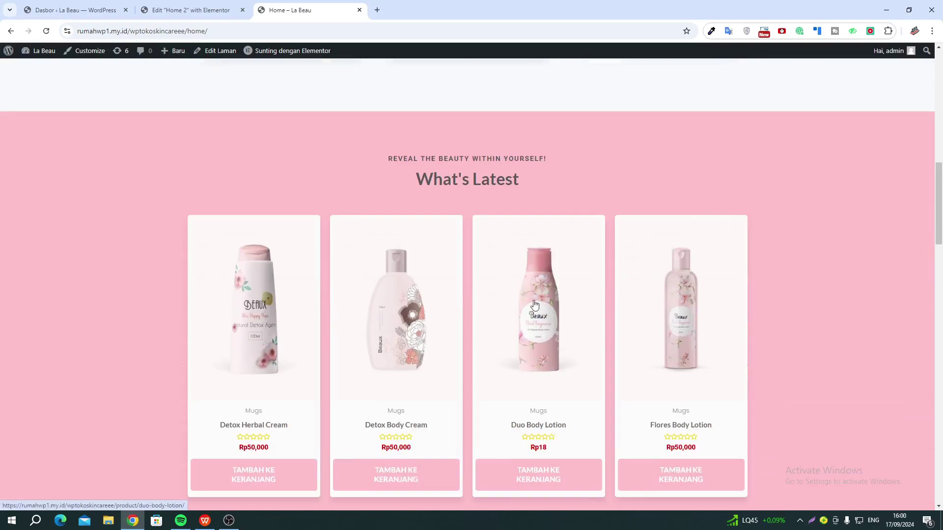
scroll(535, 304, down, 1)
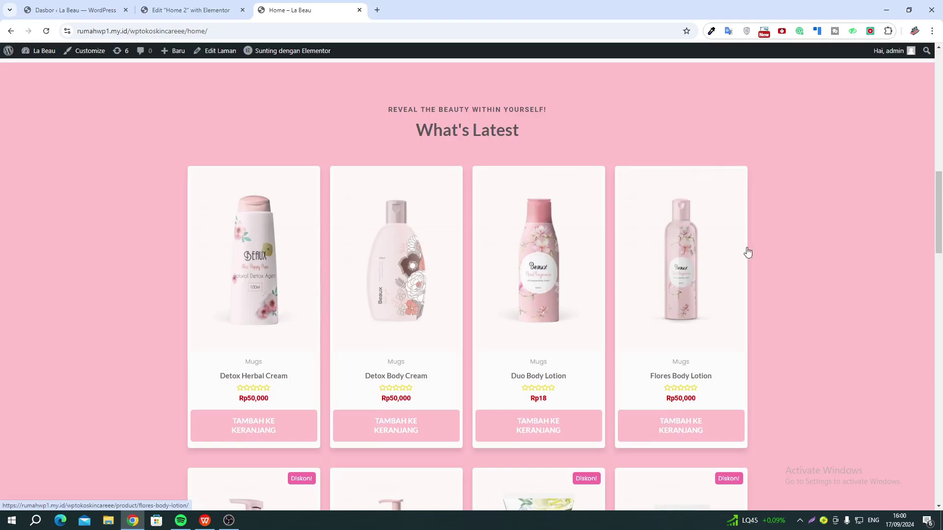
scroll(609, 322, down, 2)
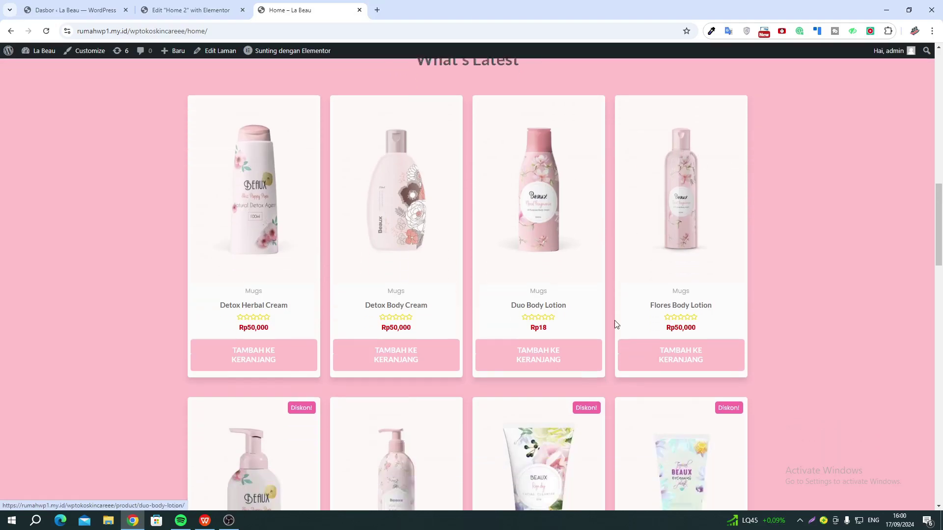
scroll(589, 310, down, 5)
scroll(777, 267, down, 6)
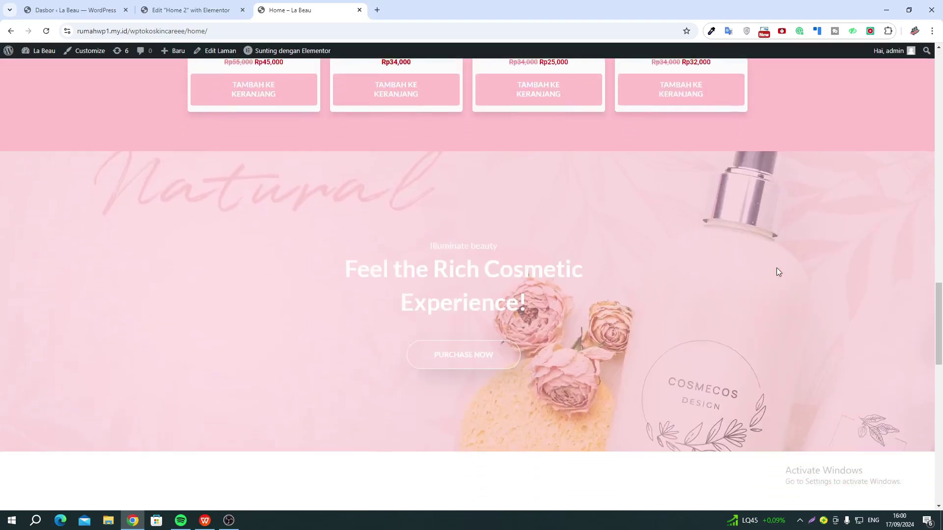
scroll(608, 274, down, 1)
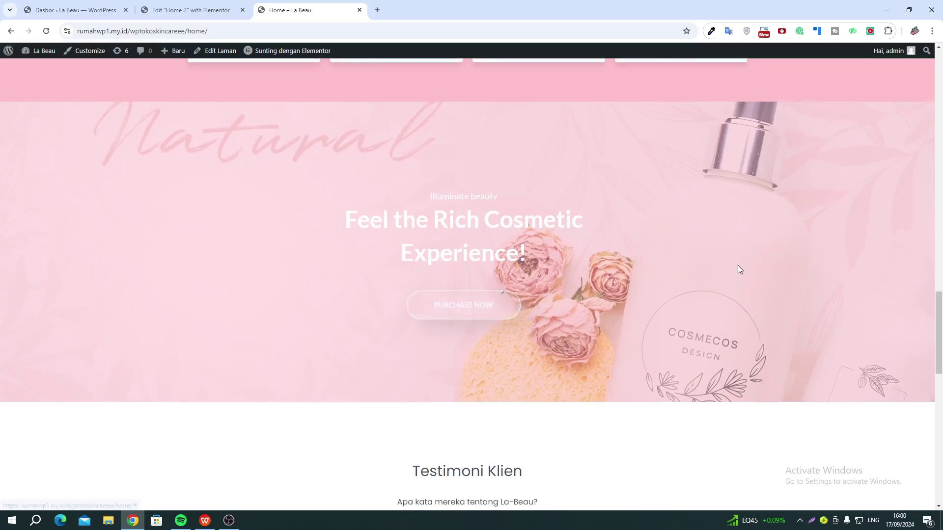
Step: Switch the Testimoni Klien carousel to its first slide and review the service highlights and footer
scroll(659, 269, down, 8)
drag(613, 266, 421, 299)
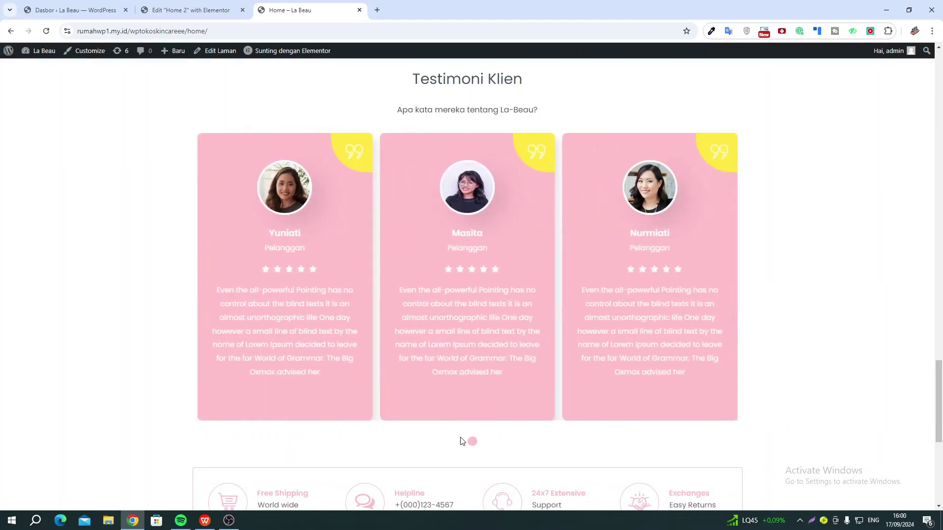
click(460, 442)
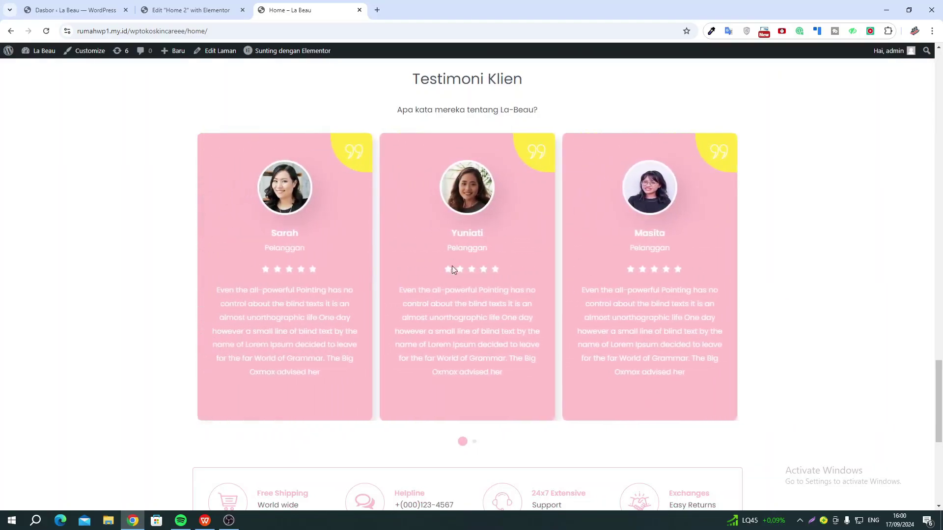
scroll(419, 257, down, 6)
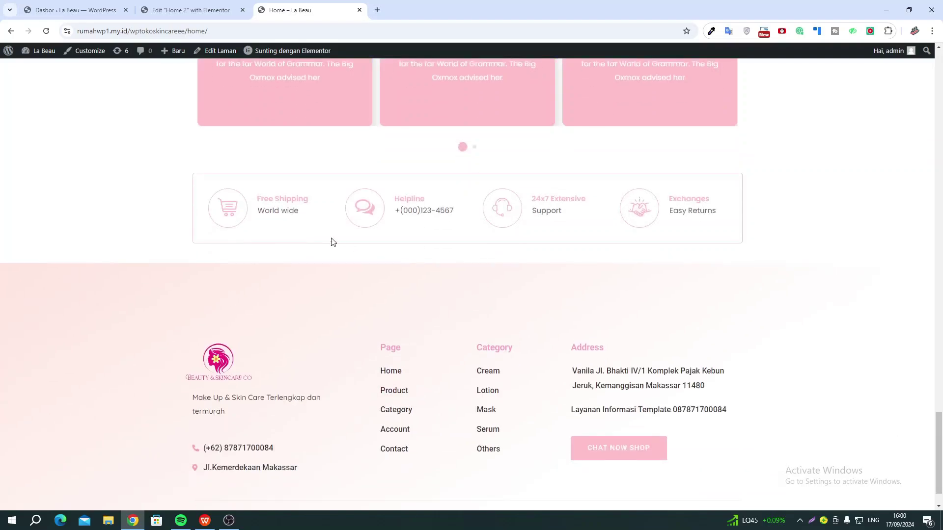
scroll(330, 240, up, 1)
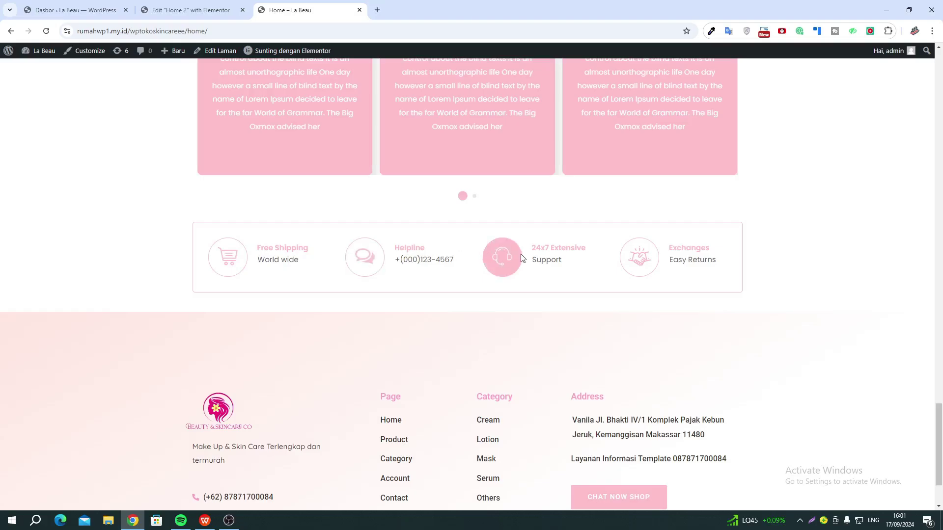
scroll(255, 293, down, 1)
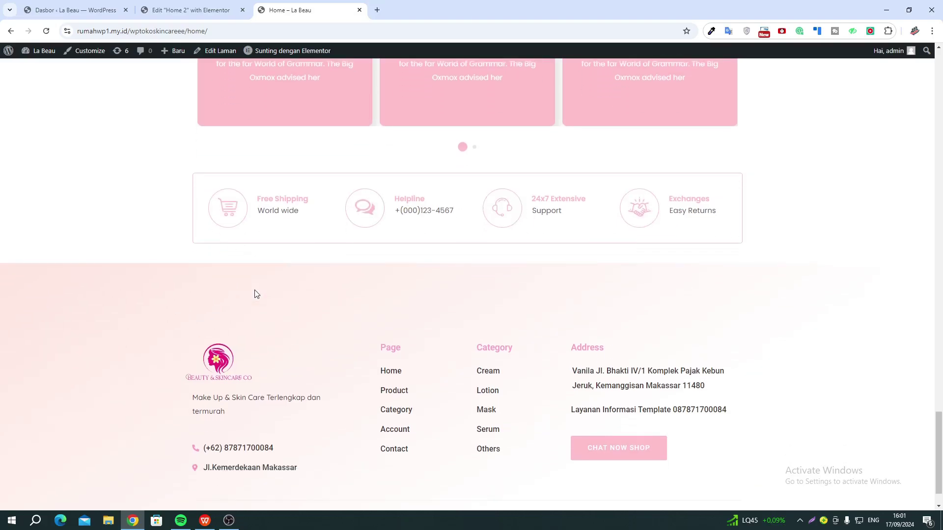
scroll(367, 364, up, 15)
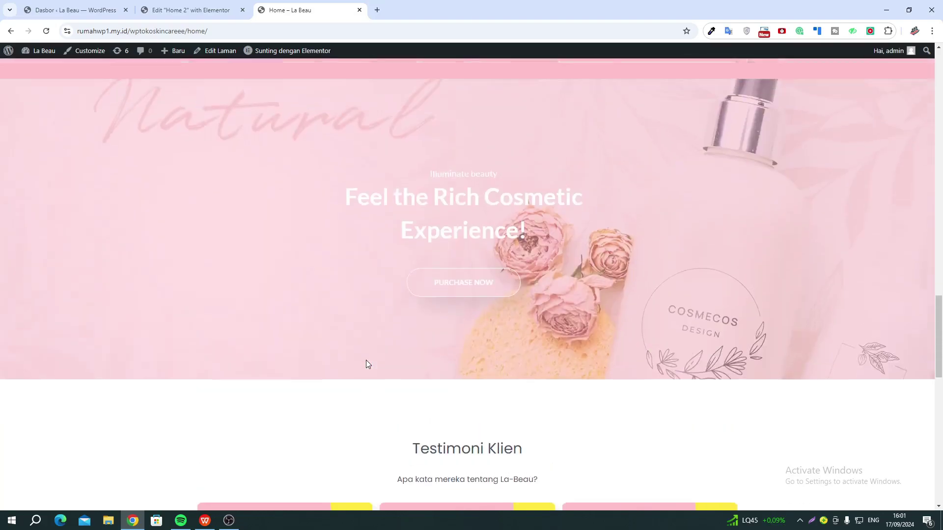
scroll(366, 364, up, 10)
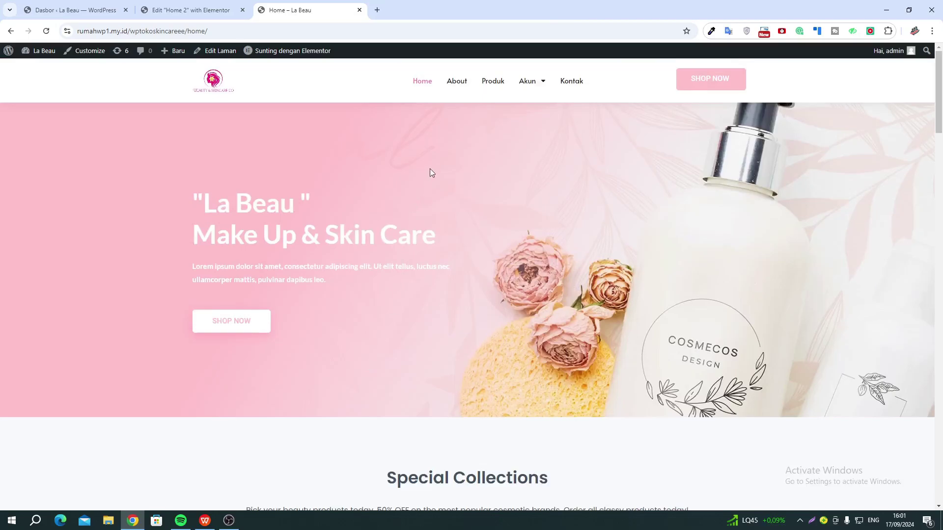
Step: Open the site's About page and examine the About Us header and the statistics counters
click(462, 79)
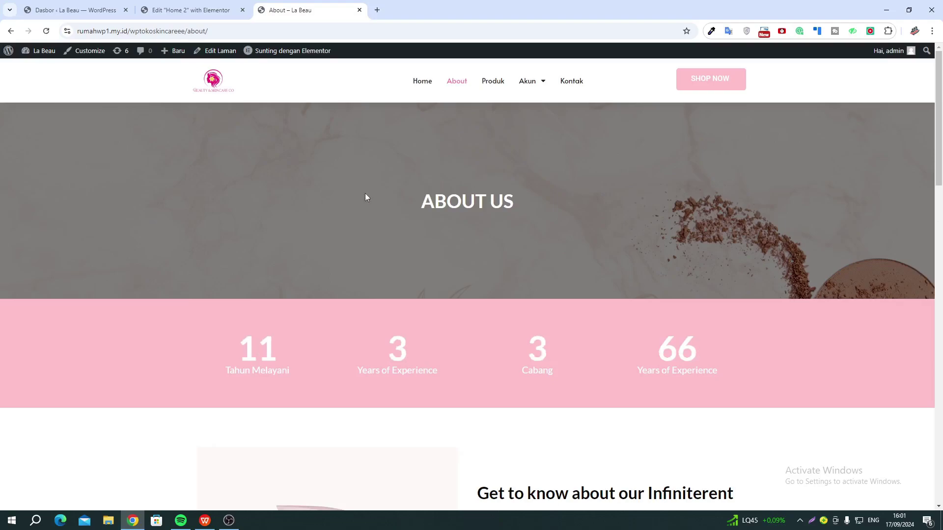
scroll(457, 226, down, 1)
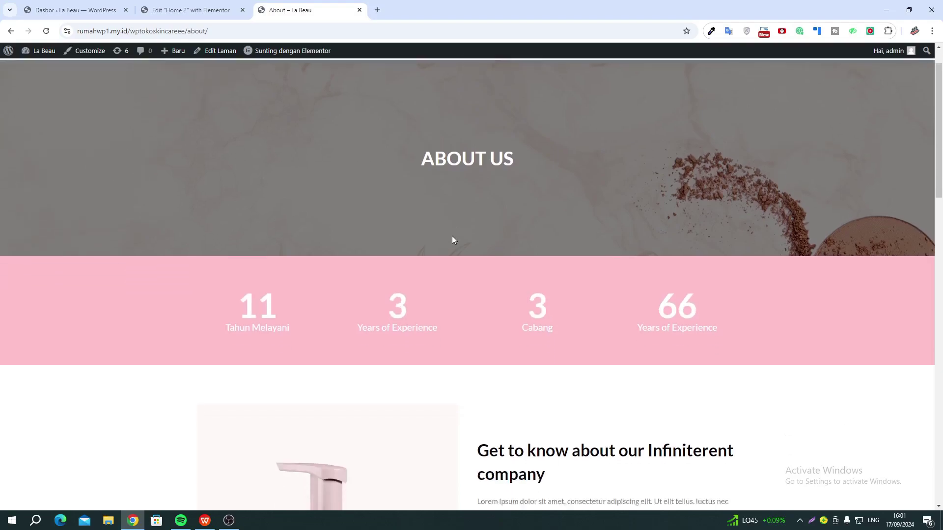
double_click(251, 313)
click(331, 311)
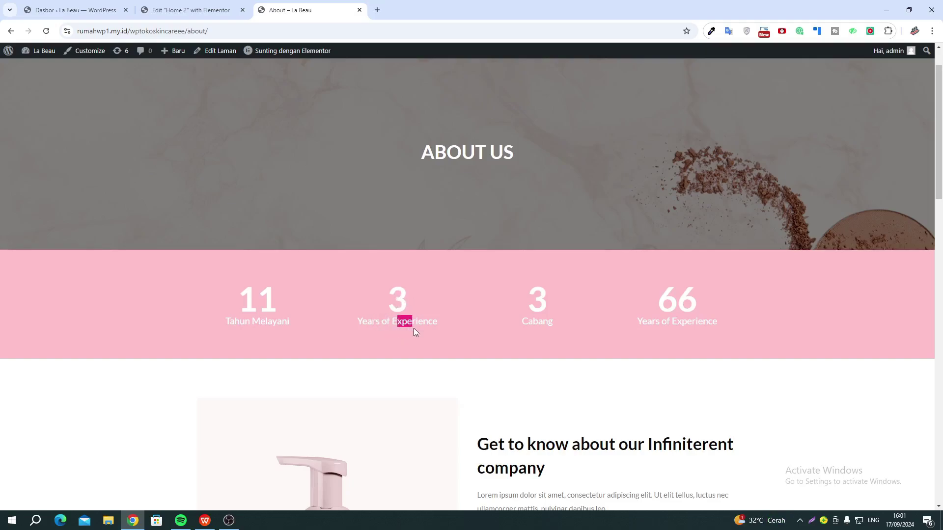
click(428, 323)
scroll(521, 287, down, 2)
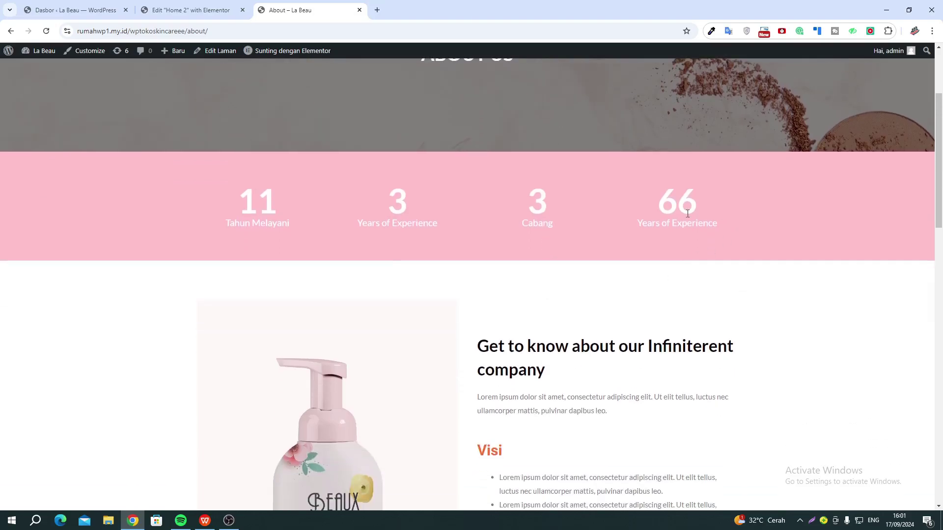
Step: Review the About page's company profile with Visi and Misi, the Klien Kami logos and the Tim Kami section
scroll(571, 337, down, 4)
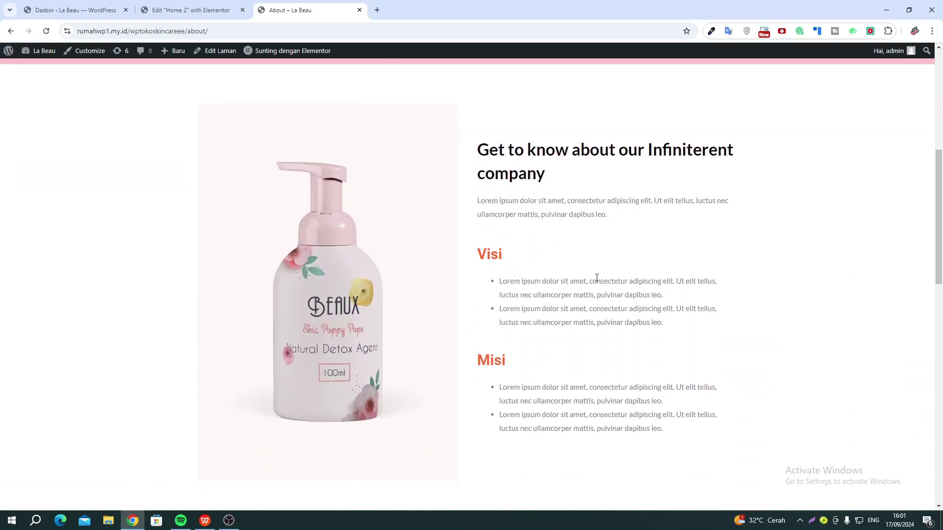
scroll(596, 276, down, 1)
scroll(596, 279, down, 3)
scroll(595, 276, up, 4)
scroll(346, 299, down, 5)
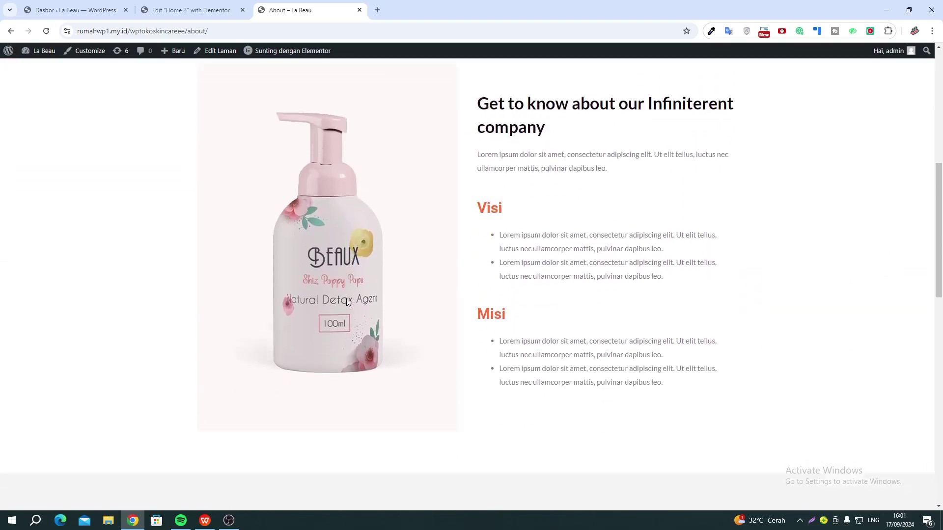
scroll(472, 344, down, 2)
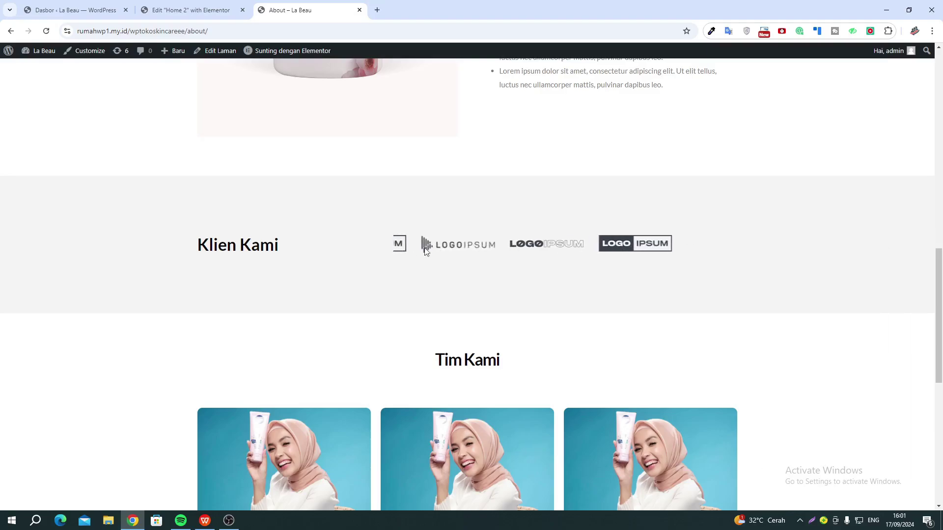
scroll(175, 276, down, 4)
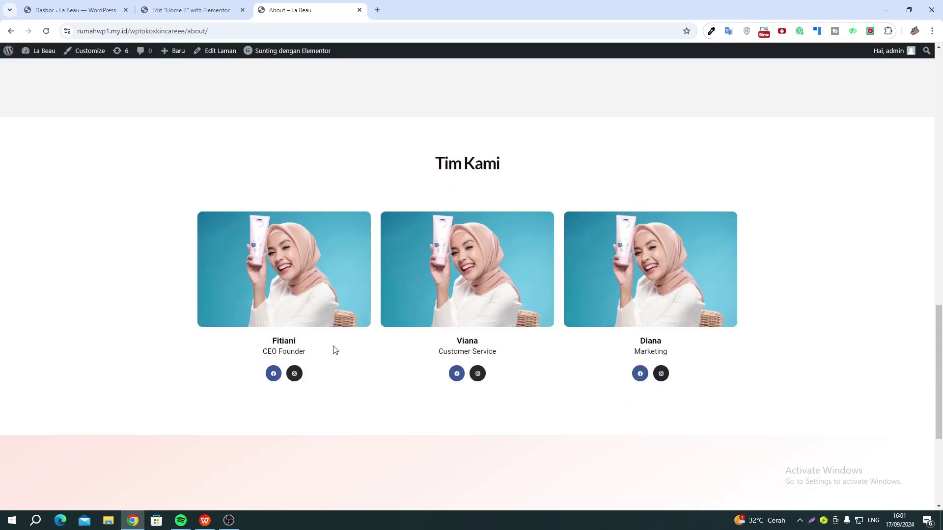
drag(266, 349, 347, 359)
click(352, 356)
scroll(419, 251, up, 15)
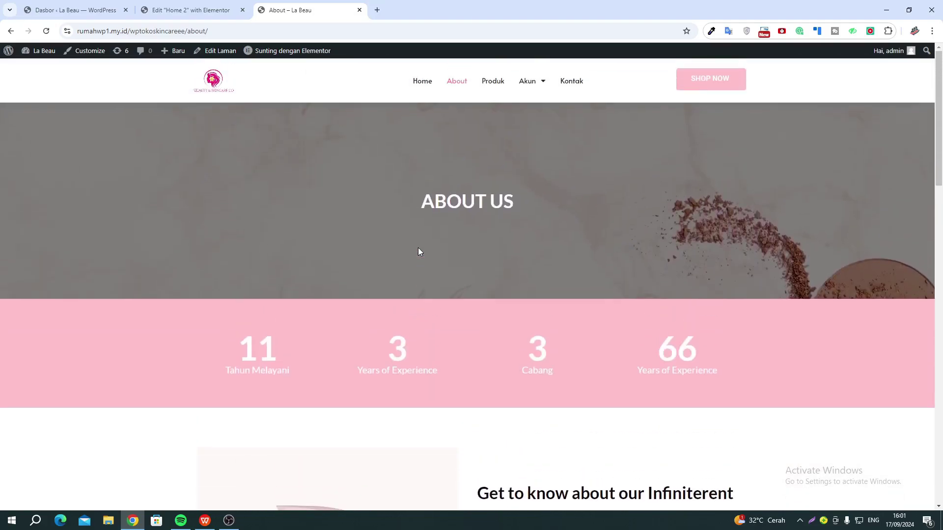
Step: Open the site's Produk page and look through the product listing
click(484, 81)
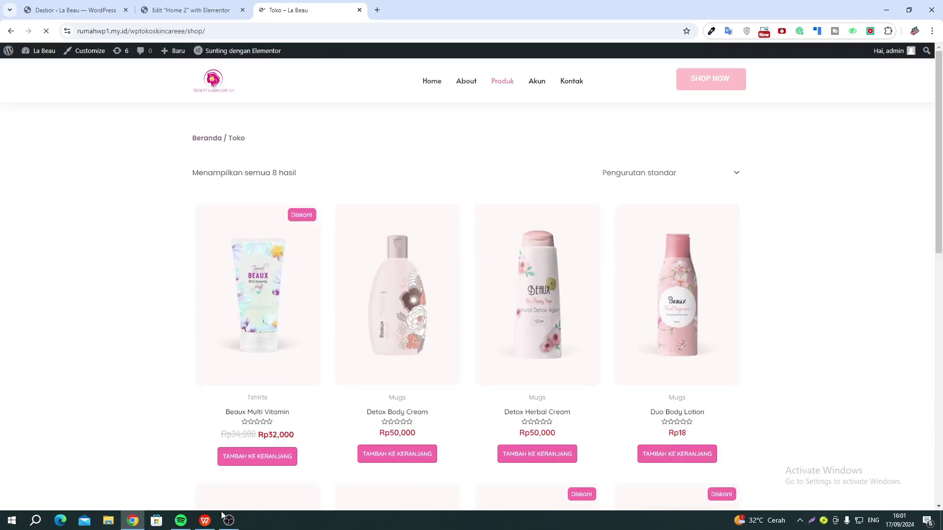
click(229, 520)
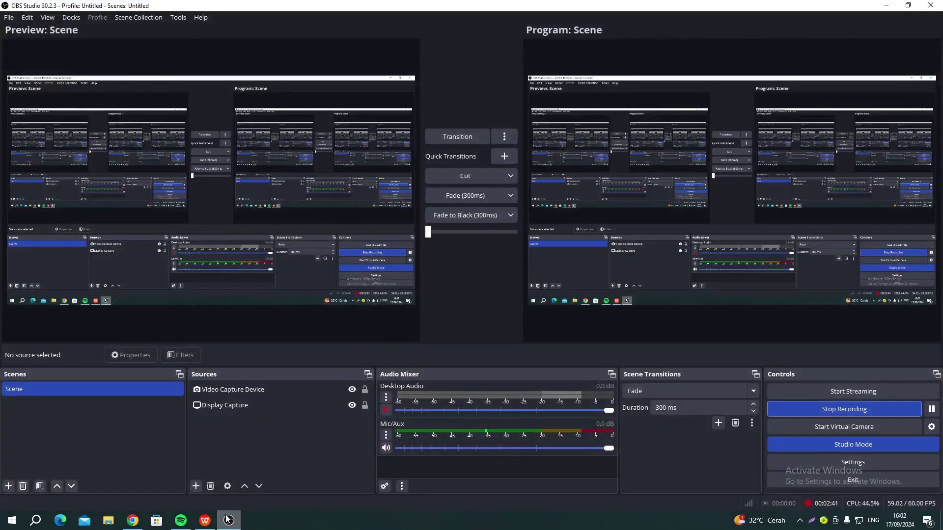
click(229, 520)
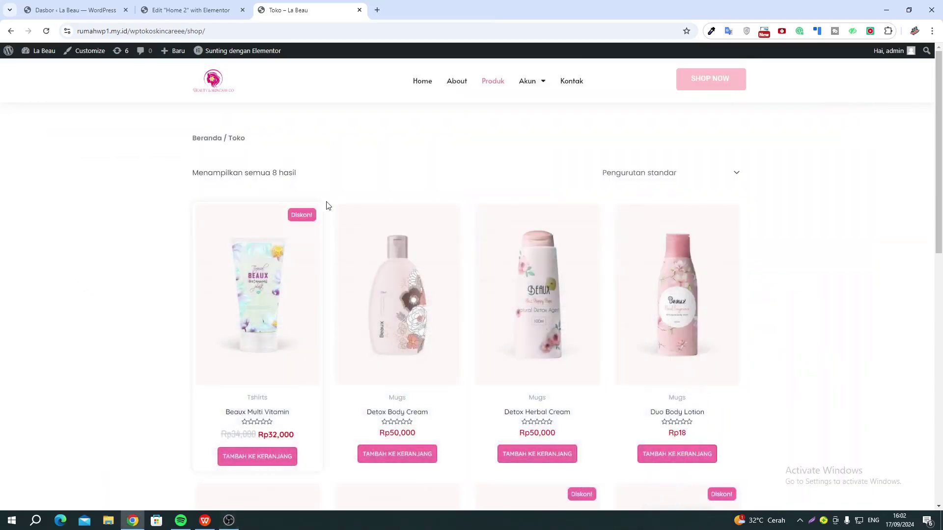
scroll(360, 282, down, 5)
scroll(364, 293, down, 3)
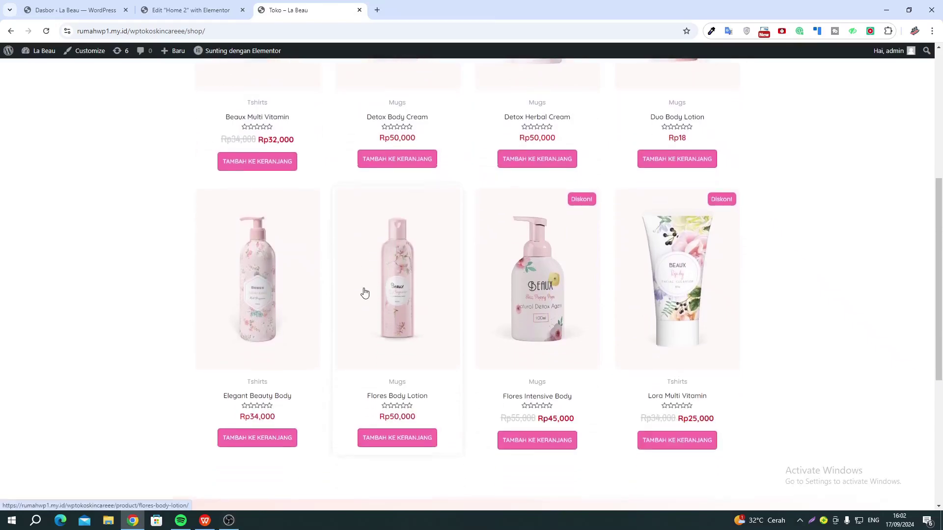
scroll(646, 290, up, 5)
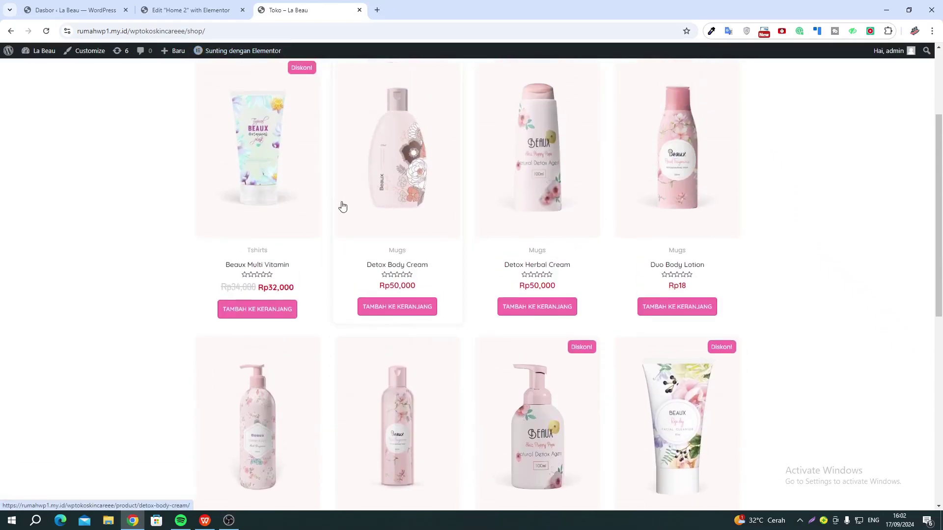
Step: Sort the shop's product listing with "Urutkan dari termurah" and look through the reordered products
scroll(341, 204, up, 3)
click(666, 173)
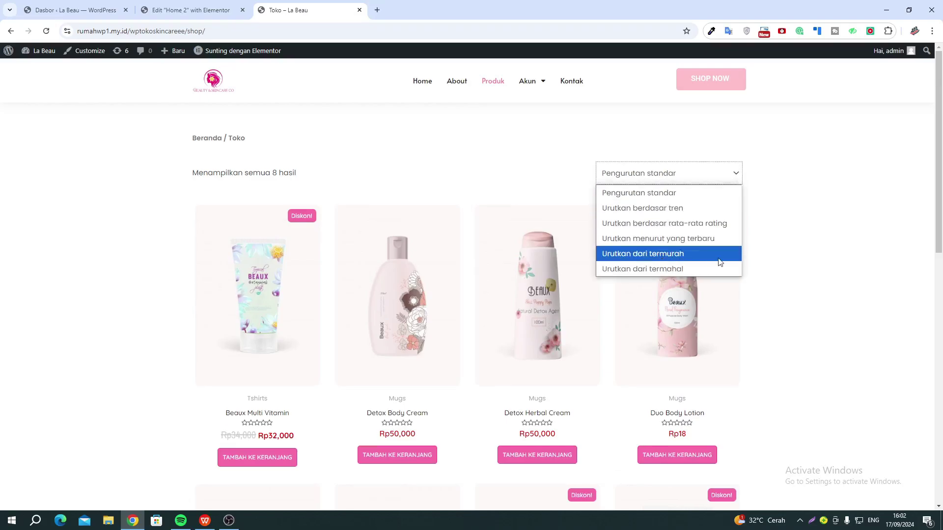
click(687, 255)
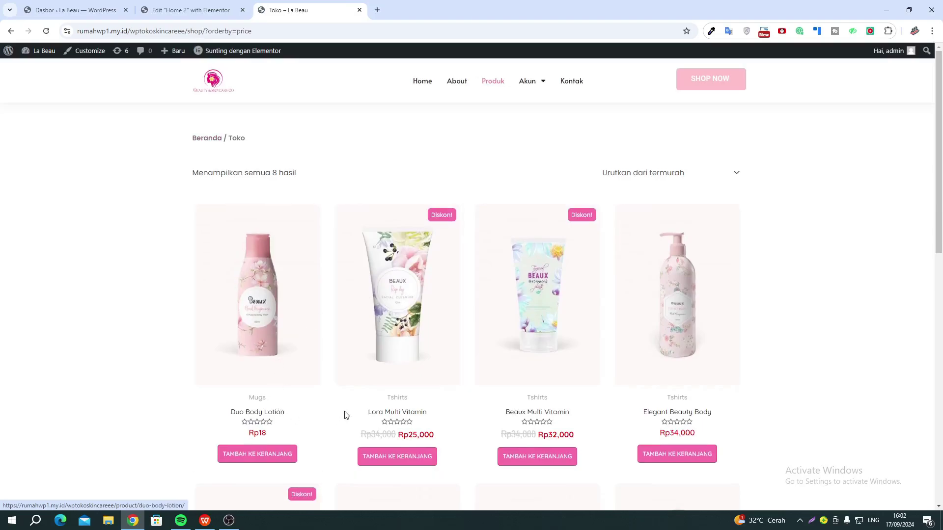
scroll(432, 421, down, 5)
scroll(548, 302, up, 5)
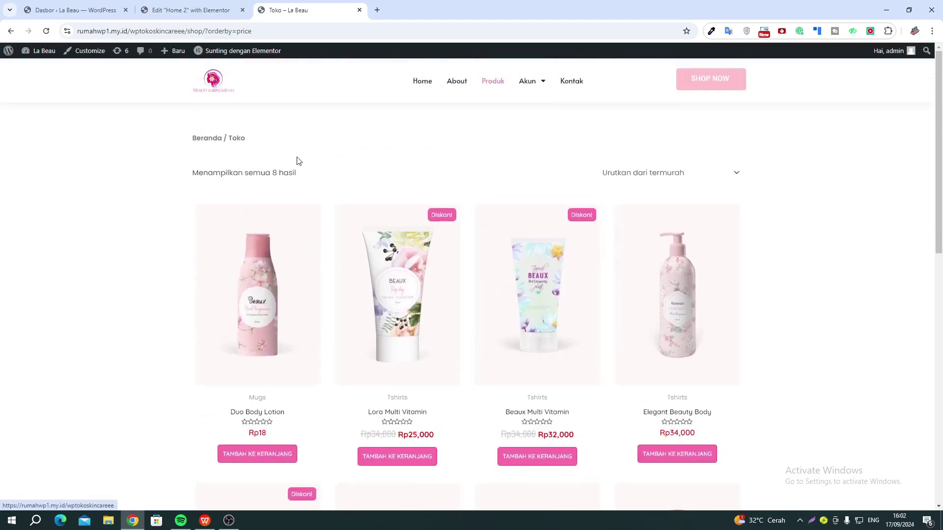
Step: Open the shop's Cart page, followed by the Checkout page, and look through the billing form and order summary
mouse_move(536, 91)
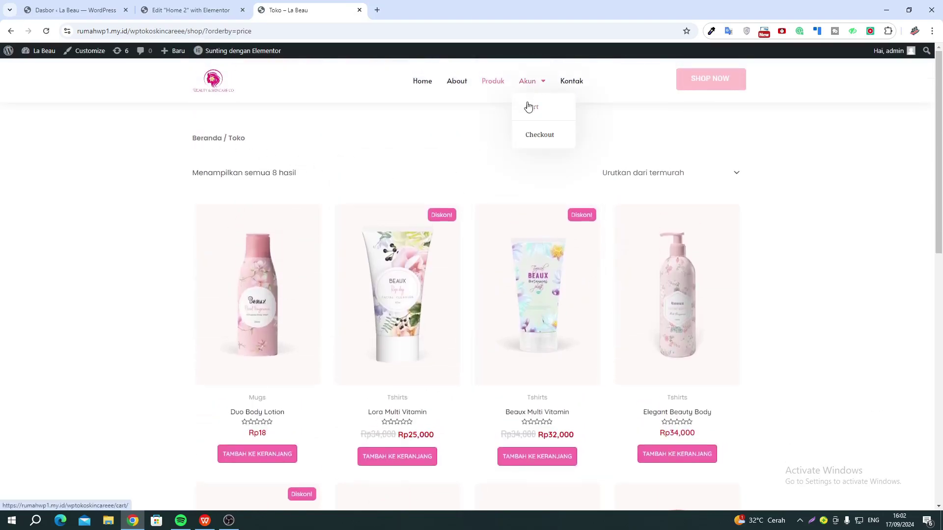
click(546, 106)
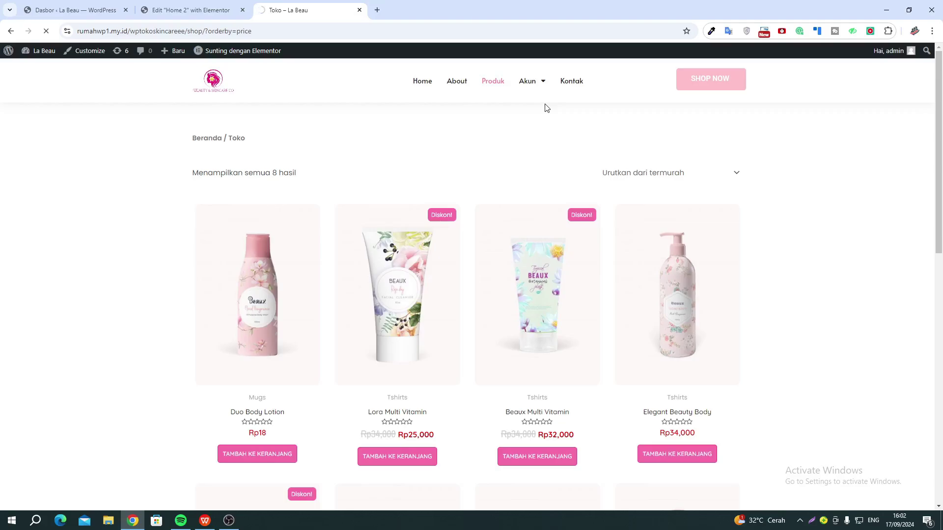
mouse_move(537, 88)
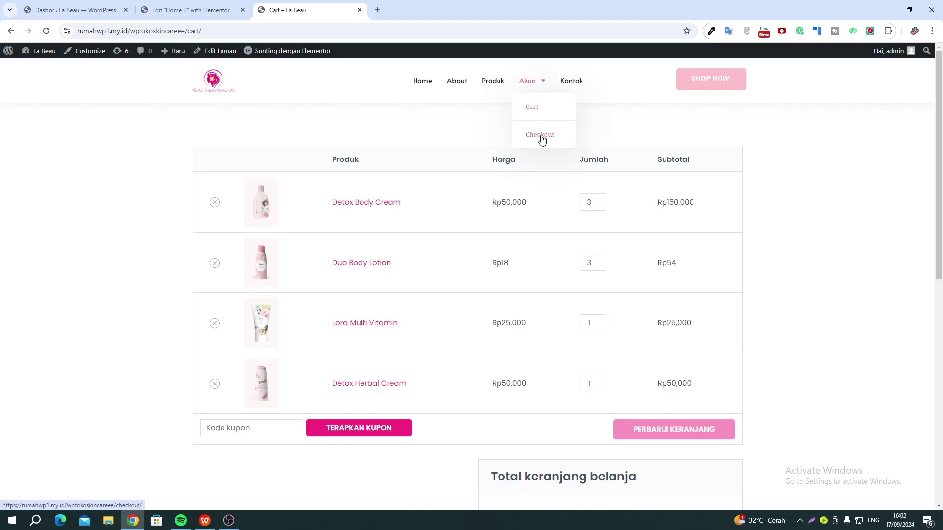
click(541, 136)
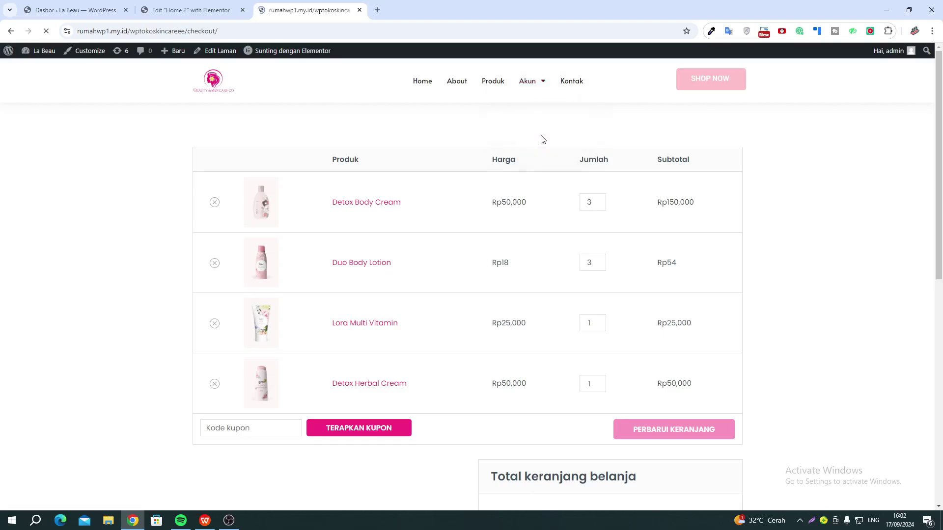
scroll(283, 341, down, 3)
scroll(286, 342, down, 2)
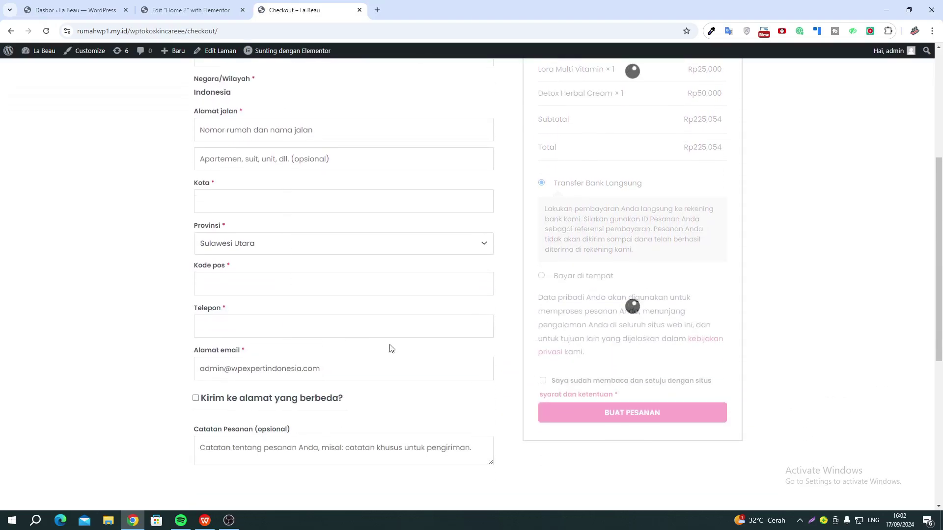
scroll(389, 347, up, 5)
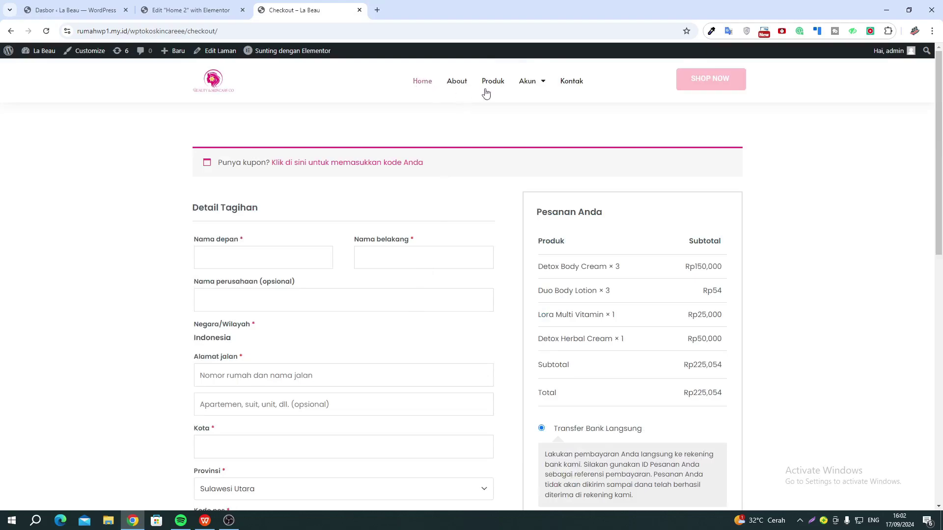
Step: Open the site's Kontak page and examine the Contact Us header and the Let's Chat section
mouse_move(529, 83)
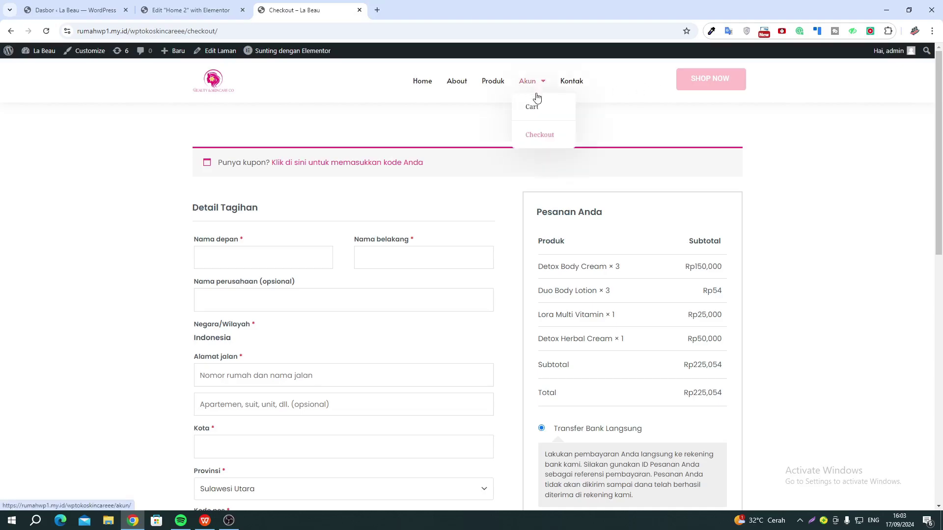
click(571, 83)
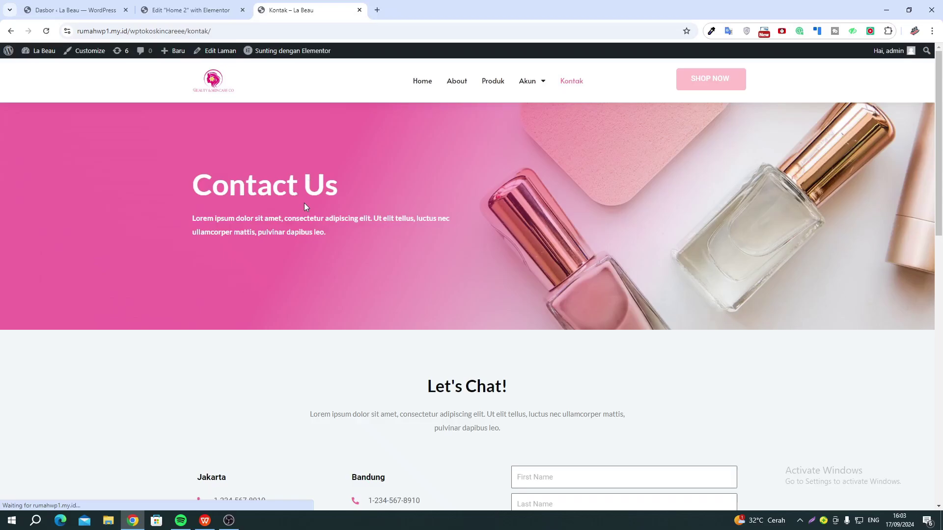
scroll(305, 207, down, 1)
scroll(305, 207, down, 5)
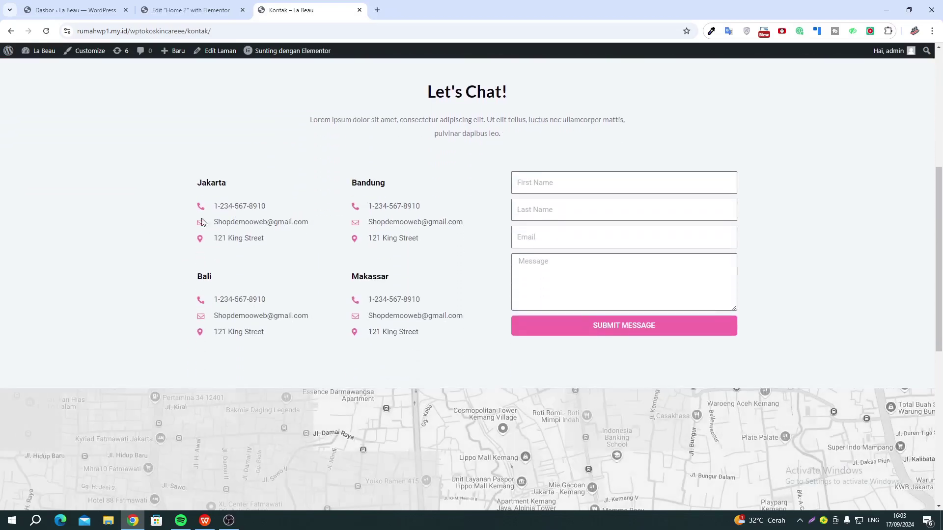
Step: Highlight the phone, e-mail and address lines of the Jakarta and Bandung branches to examine the contact details
drag(213, 206, 307, 228)
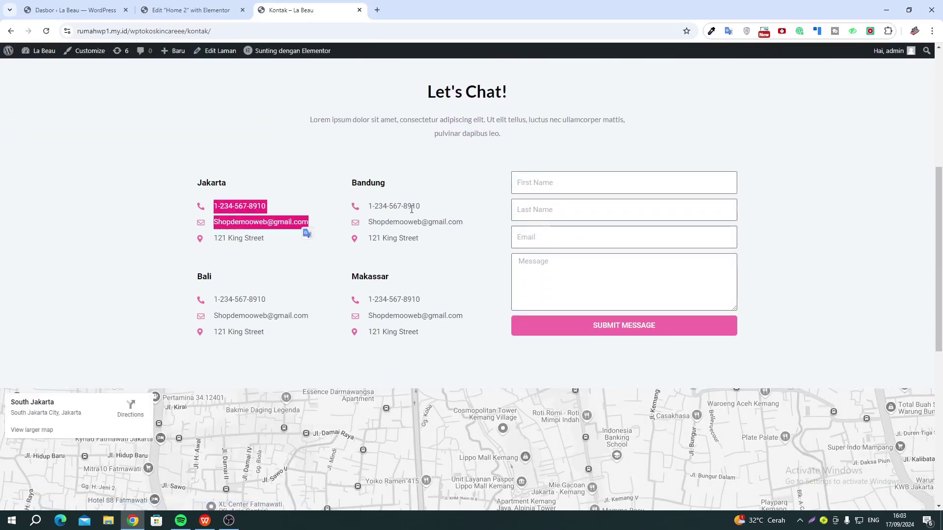
click(307, 229)
drag(222, 222, 235, 241)
click(221, 204)
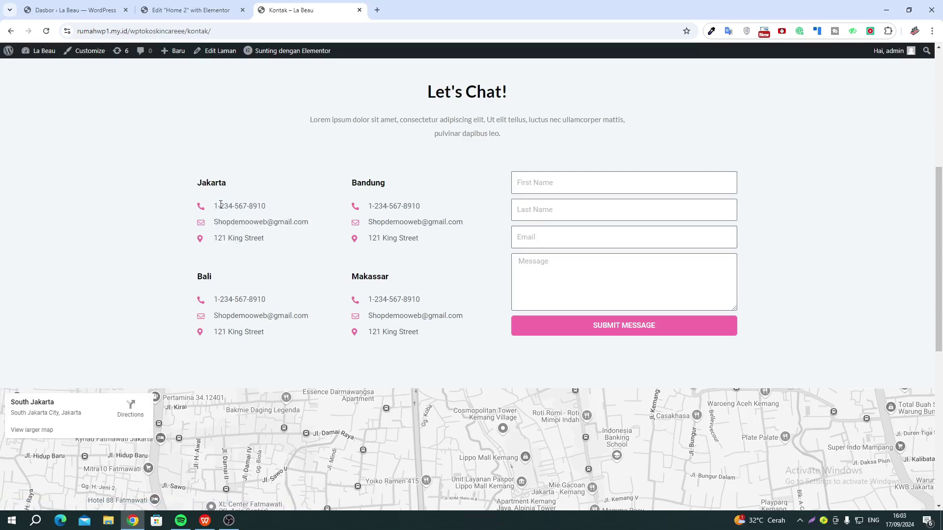
drag(224, 207, 244, 207)
drag(233, 238, 311, 241)
drag(385, 222, 396, 240)
Step: Review the embedded map and the footer of the Kontak page, ending back at its header
scroll(587, 298, down, 4)
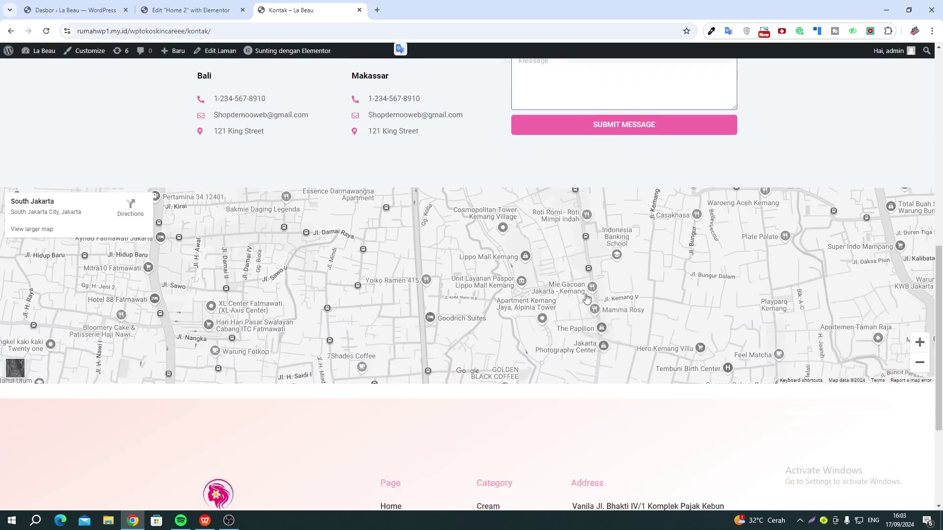
scroll(587, 297, down, 2)
scroll(532, 246, up, 12)
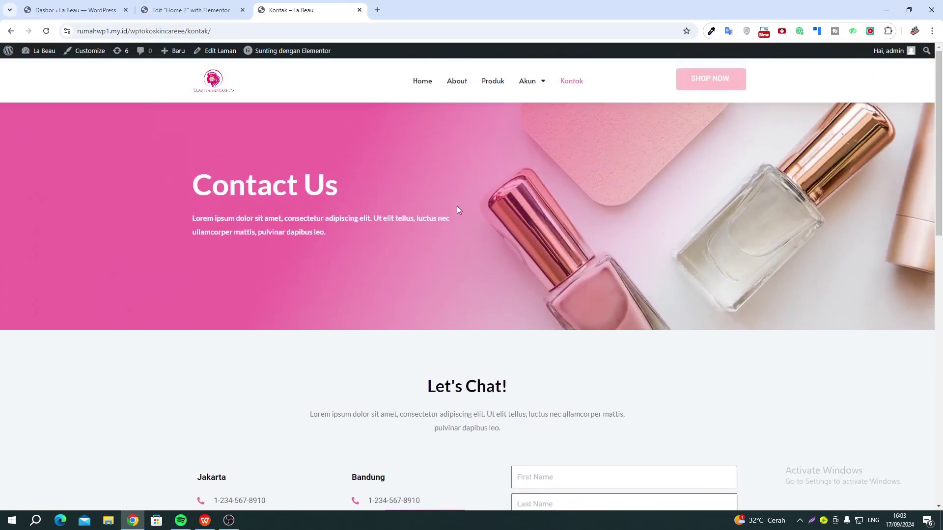
Step: Return to the site's Home page, view its Elementor editor, and switch to the WordPress dashboard
click(426, 81)
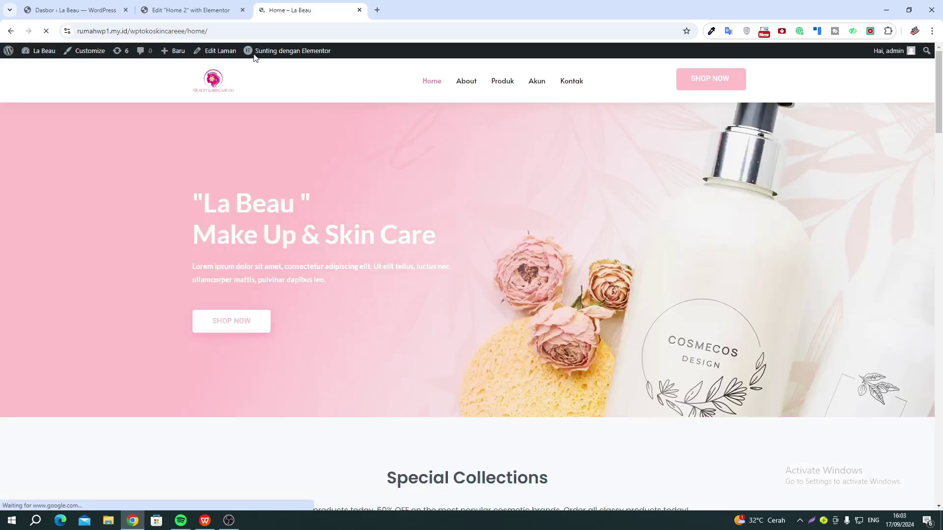
click(213, 16)
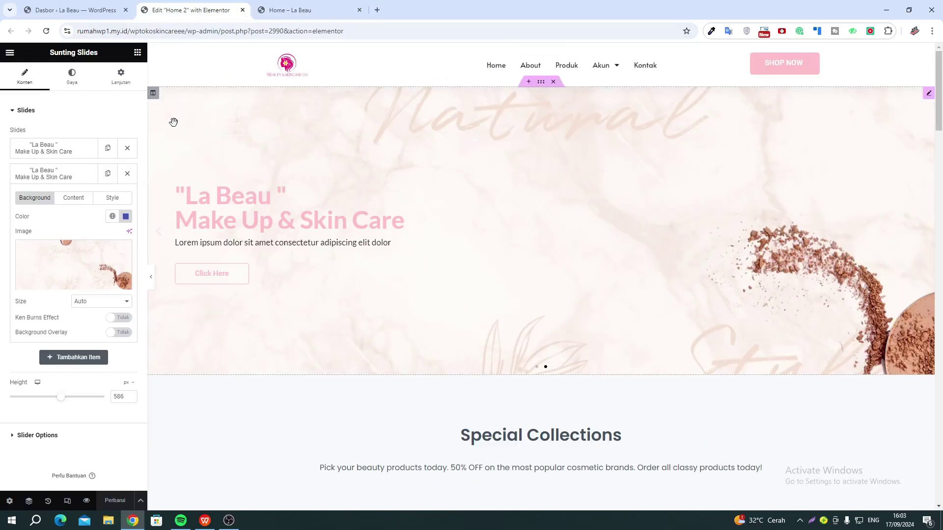
click(98, 17)
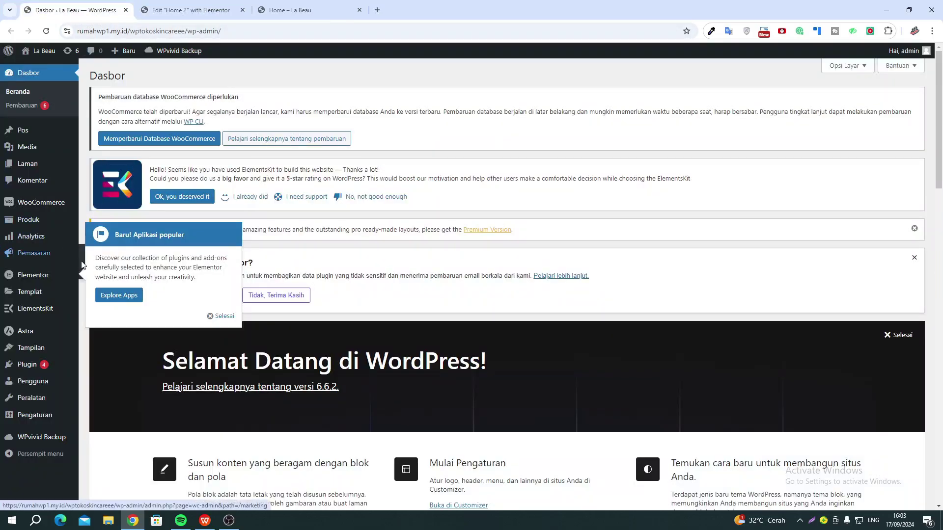
Step: Dismiss the "Baru! Aplikasi populer" pop-up, the ElementsKit Lite and Elementor notices, and the WordPress welcome panel on the dashboard
mouse_move(47, 209)
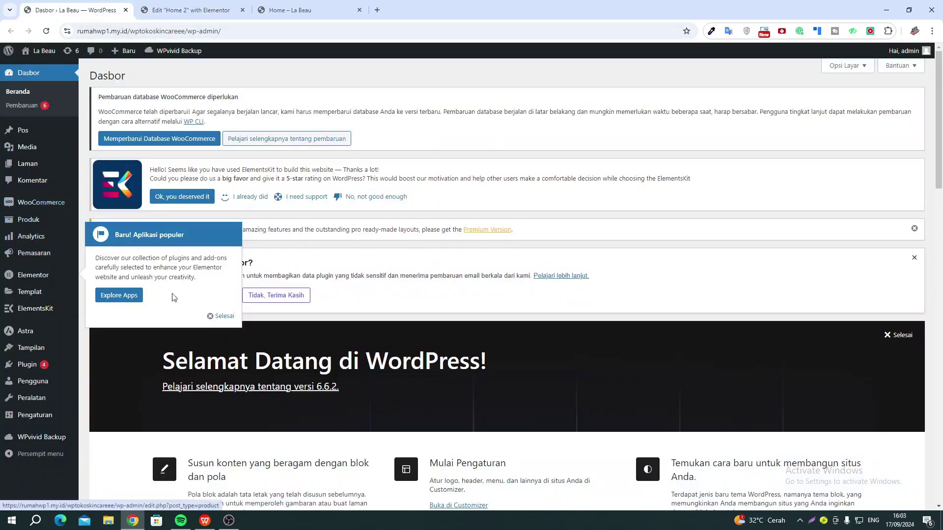
click(220, 315)
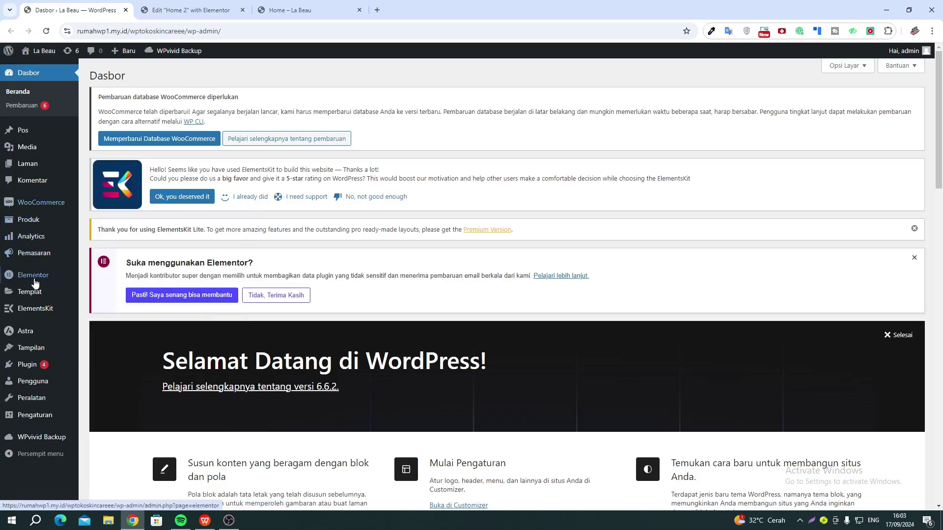
mouse_move(32, 277)
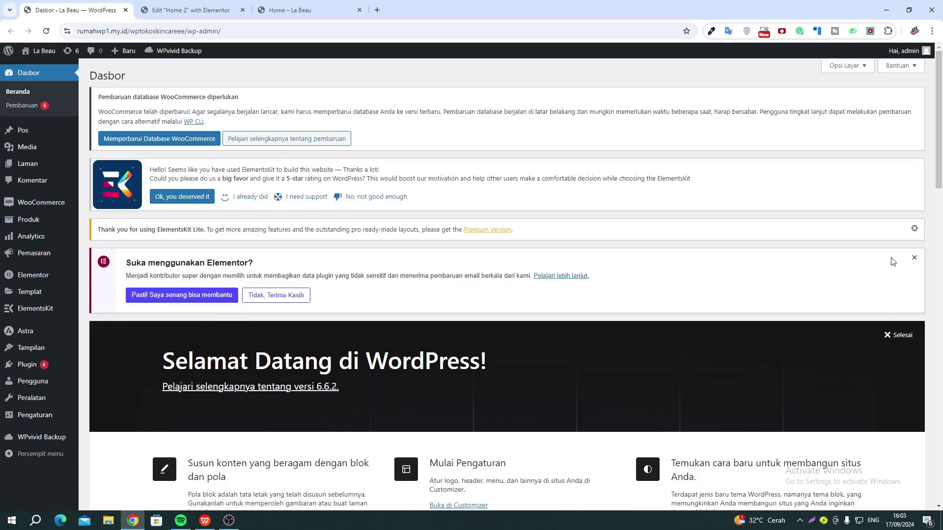
click(914, 229)
click(914, 230)
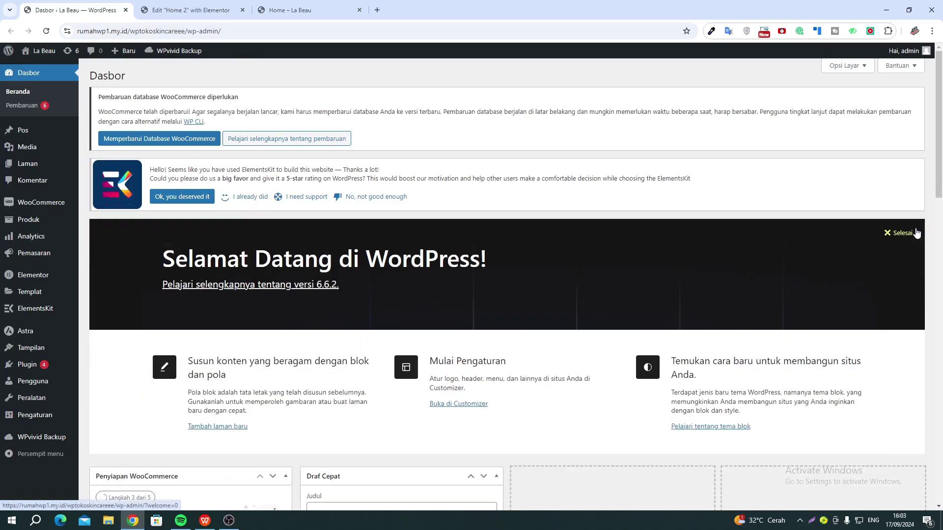
click(890, 236)
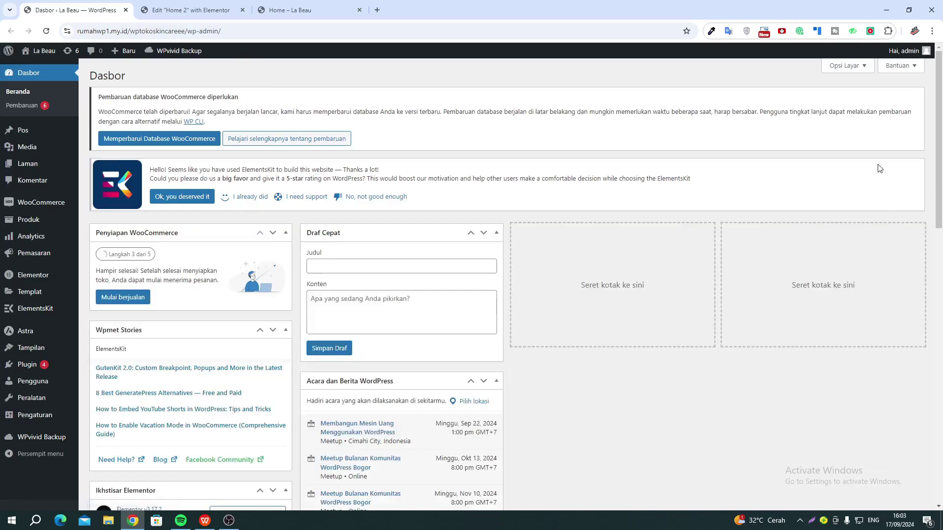
Step: Hide all dashboard widgets, from Penyiapan WooCommerce to Acara dan Berita WordPress, through the screen options
click(843, 69)
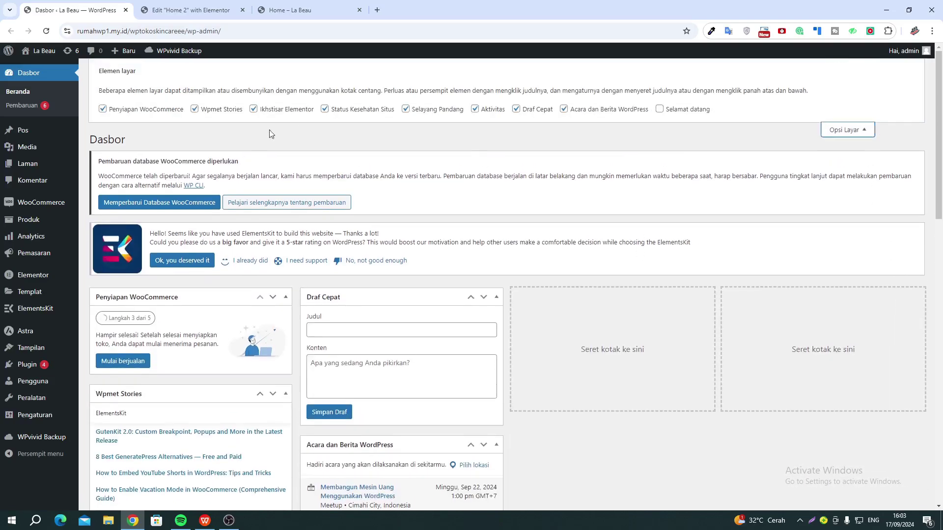
click(175, 109)
click(227, 109)
click(272, 111)
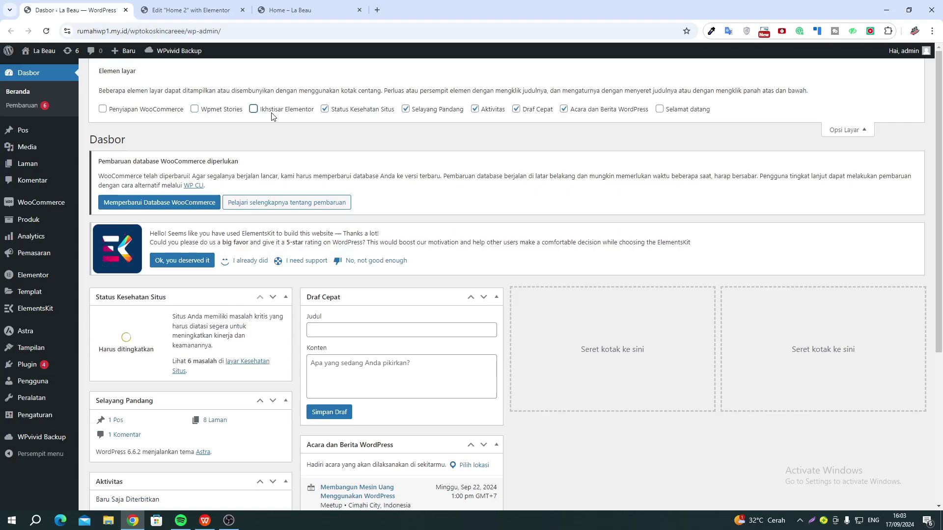
click(345, 111)
click(423, 110)
click(485, 110)
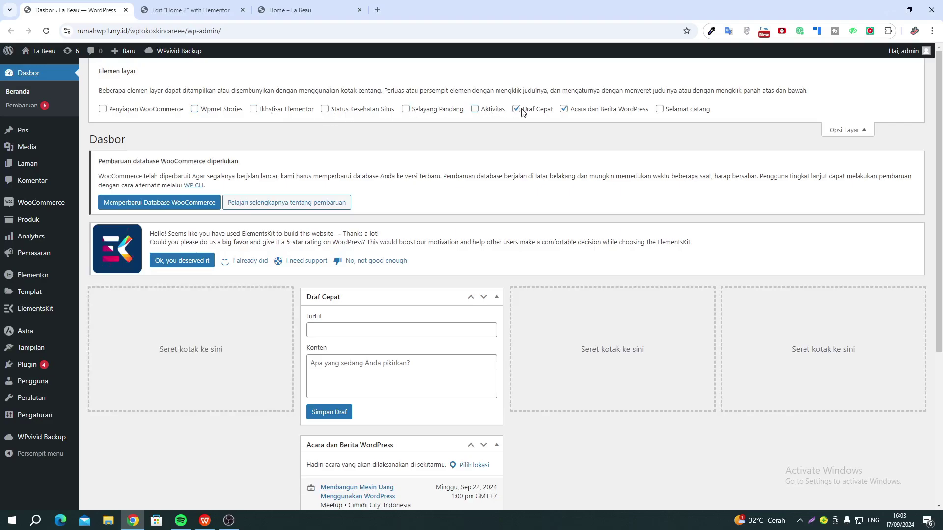
click(517, 109)
click(564, 109)
click(844, 130)
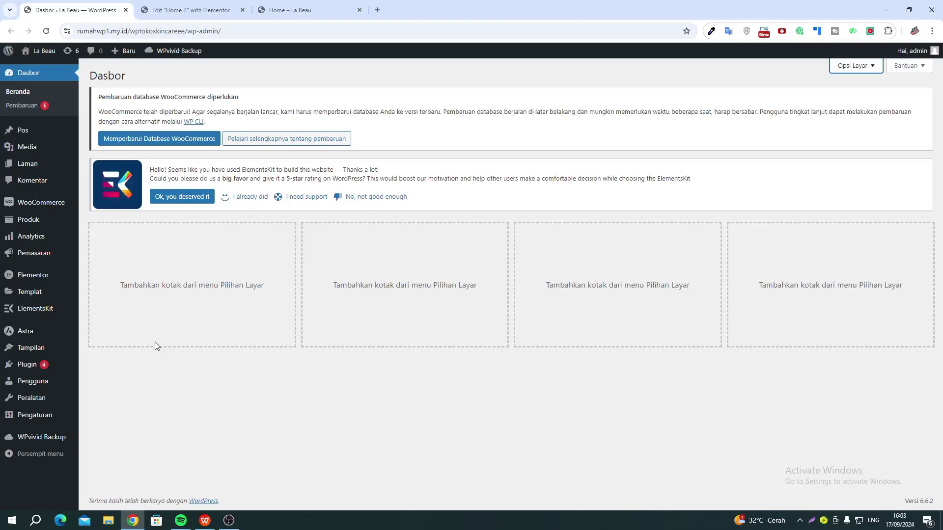
Step: Open the list of all WooCommerce products and open Detox Herbal Cream for editing
mouse_move(25, 223)
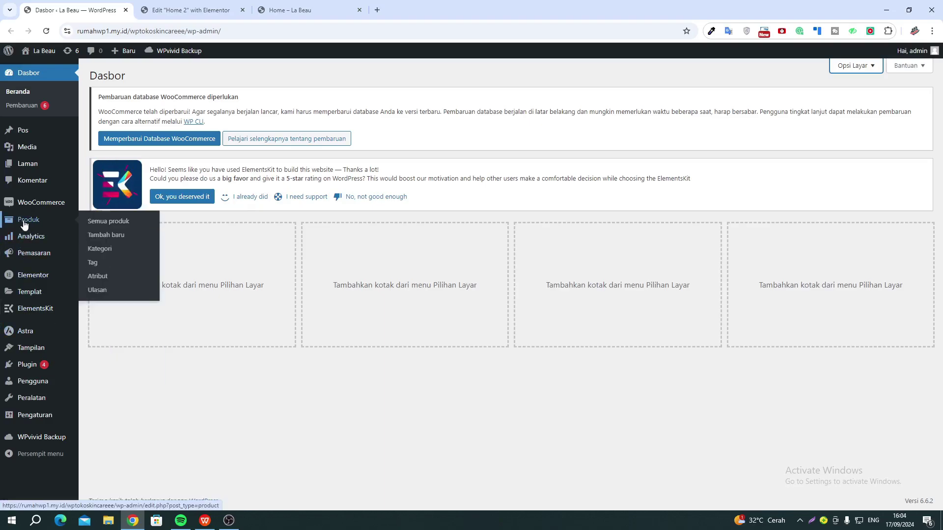
click(140, 222)
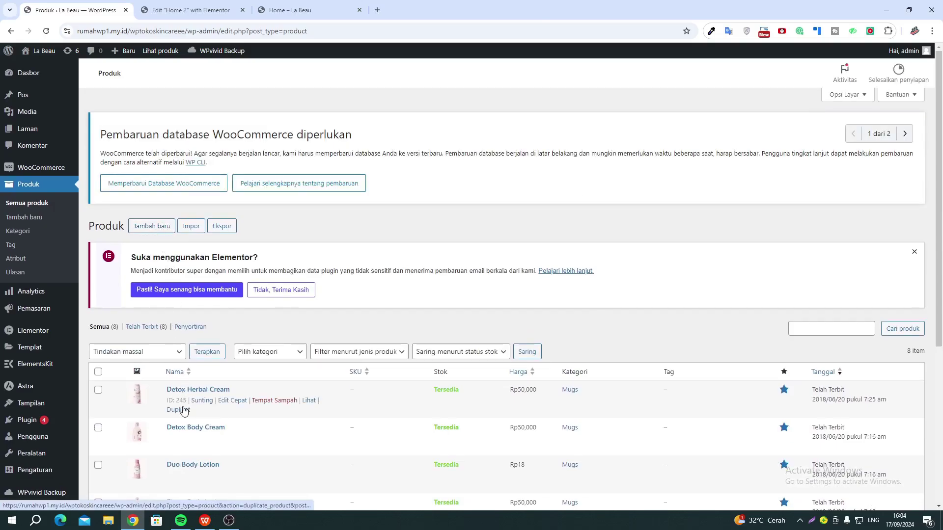
click(202, 400)
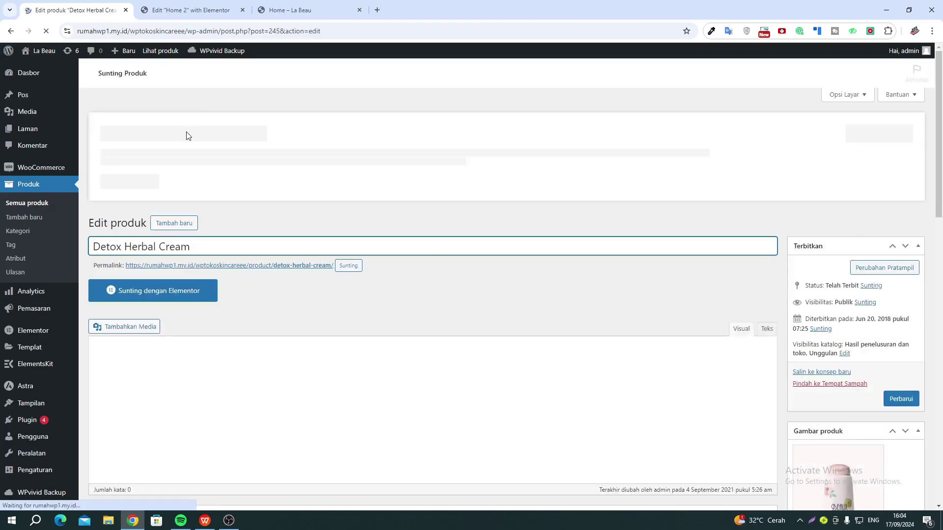
Step: Examine the title, description and product data fields of the Detox Herbal Cream product without editing them
scroll(207, 255, down, 4)
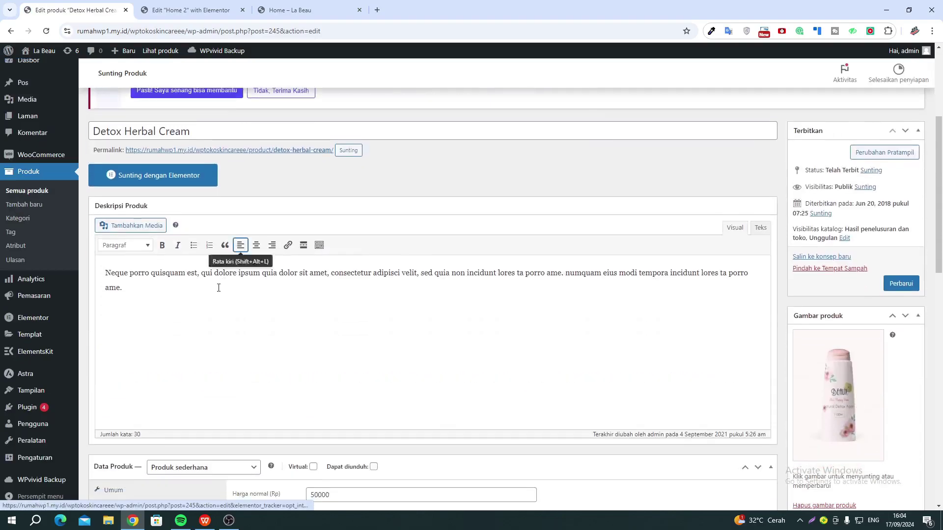
click(196, 131)
click(135, 288)
key(ctrl+a)
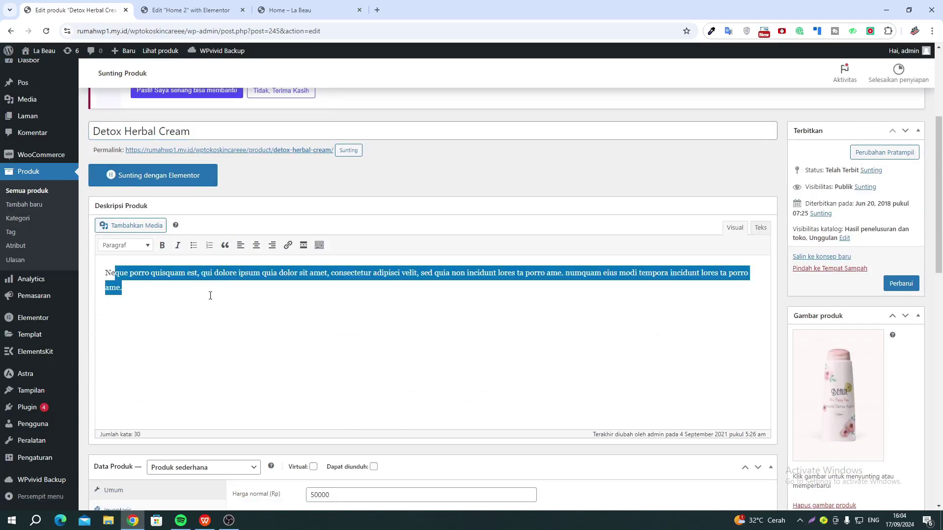
scroll(290, 322, down, 5)
scroll(330, 254, up, 8)
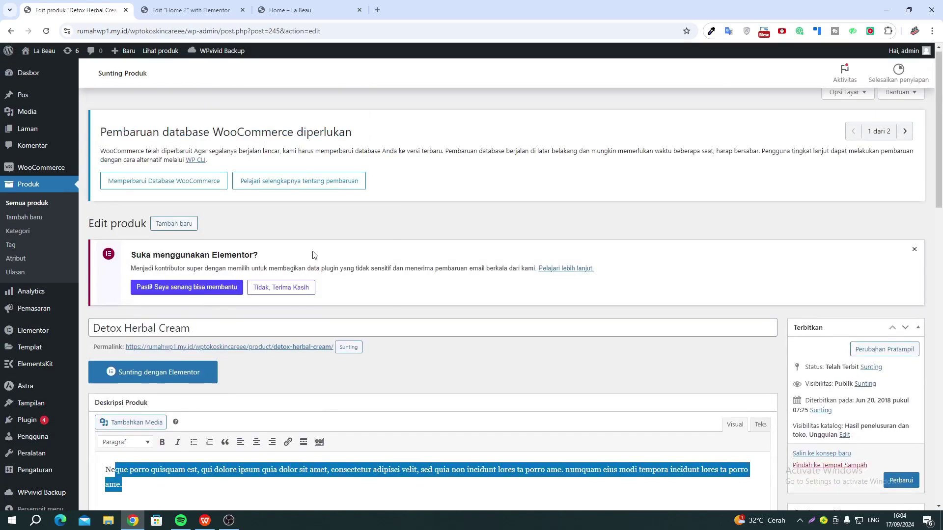
click(198, 329)
scroll(219, 322, down, 5)
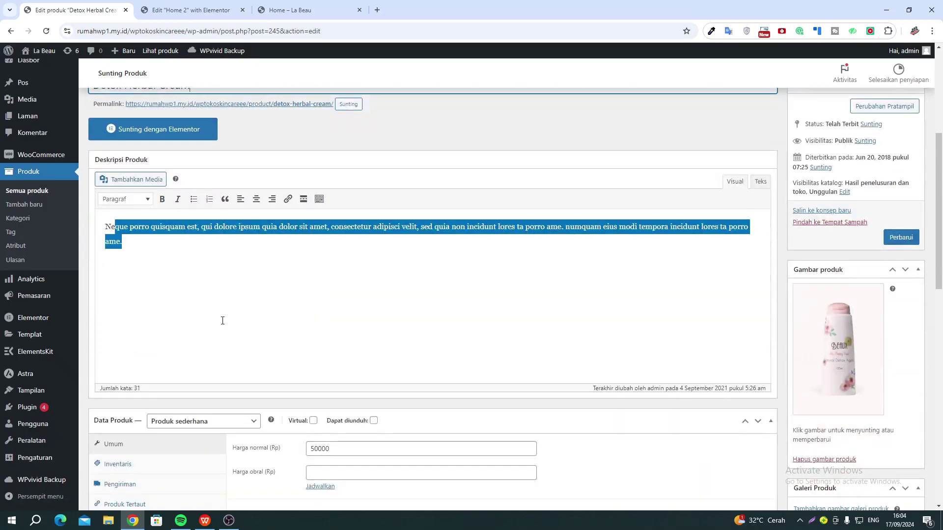
Step: Examine the Detox Herbal Cream product's prices, short description, product image, gallery, categories and tags without editing them
click(160, 267)
scroll(274, 370, down, 3)
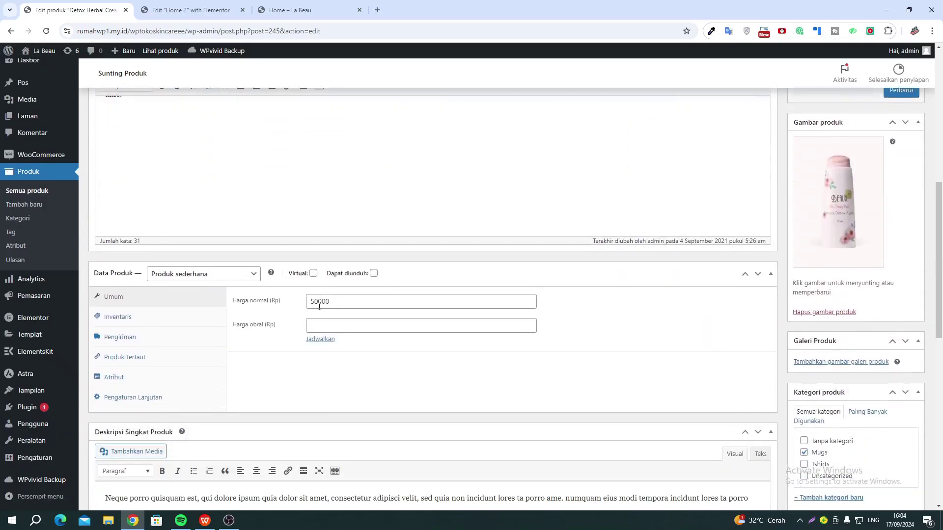
click(332, 326)
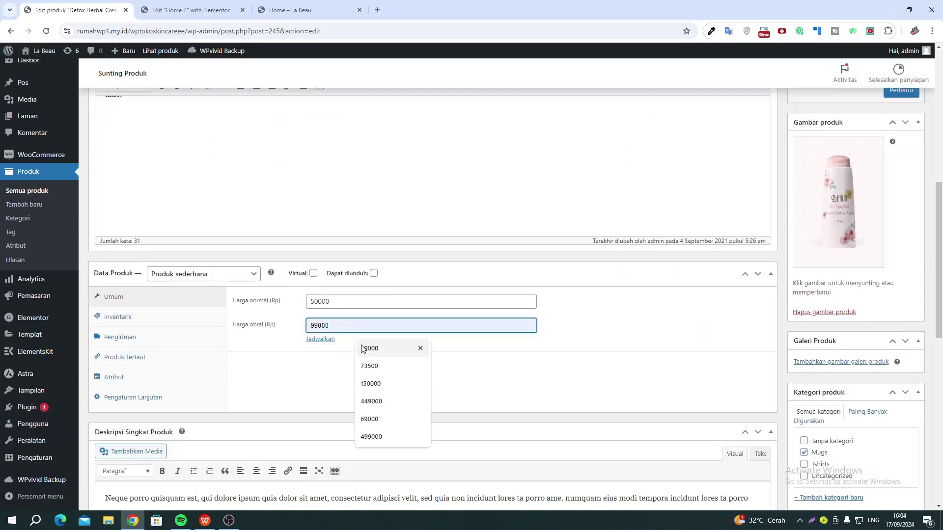
click(302, 399)
scroll(299, 398, down, 4)
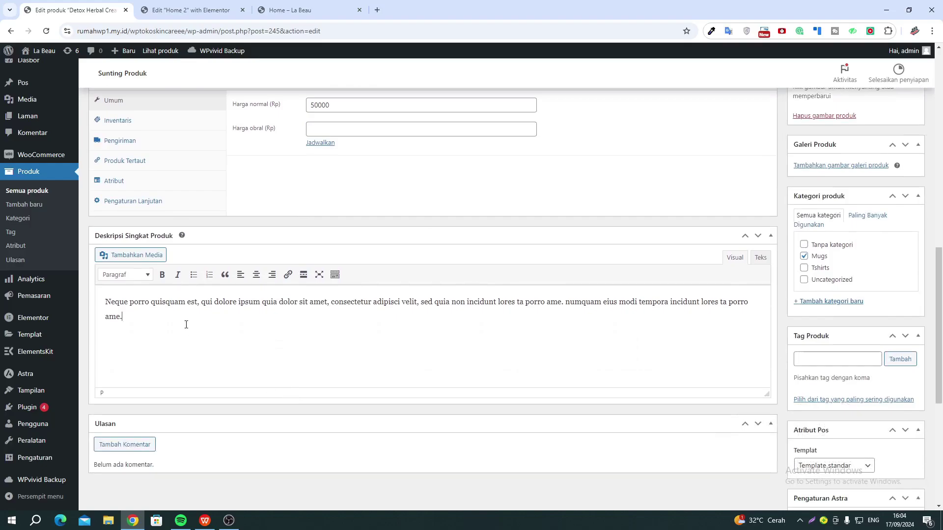
scroll(270, 329, up, 7)
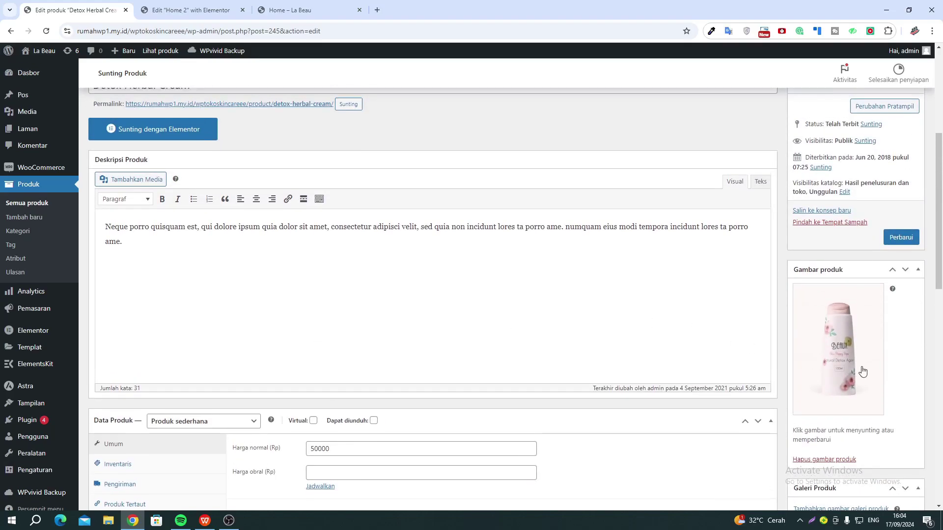
scroll(832, 358, down, 3)
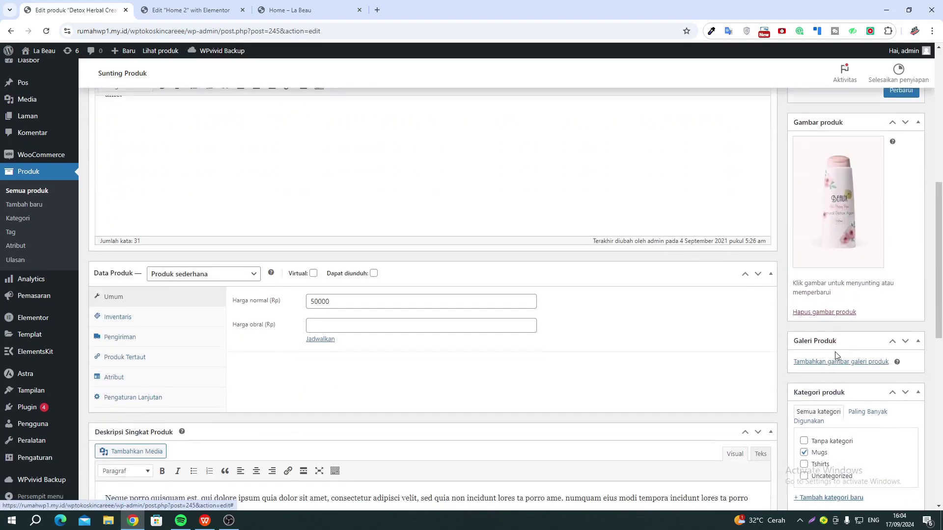
scroll(836, 359, down, 1)
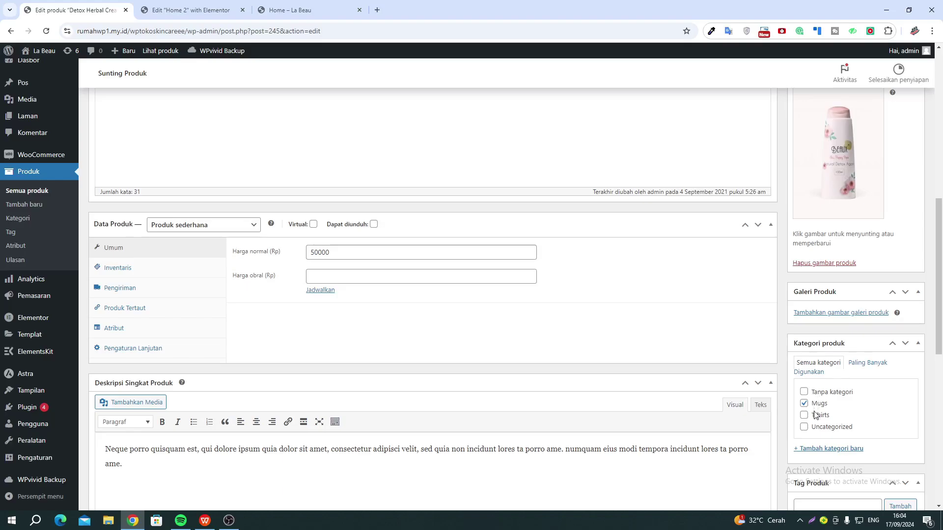
scroll(828, 451, down, 3)
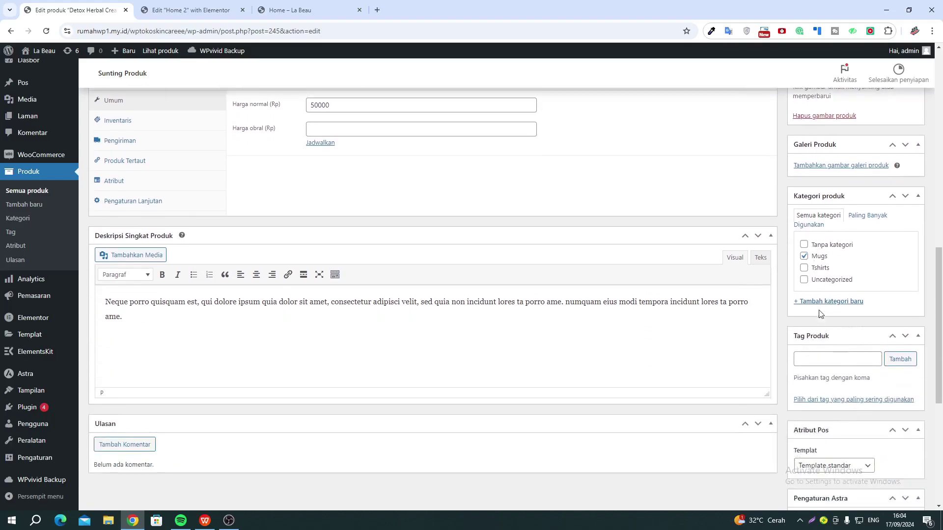
scroll(816, 312, down, 6)
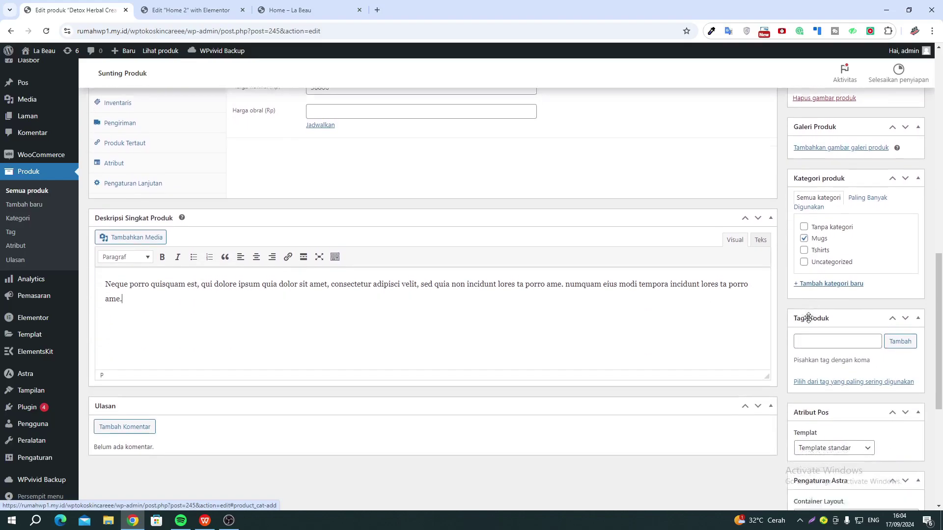
scroll(502, 421, up, 15)
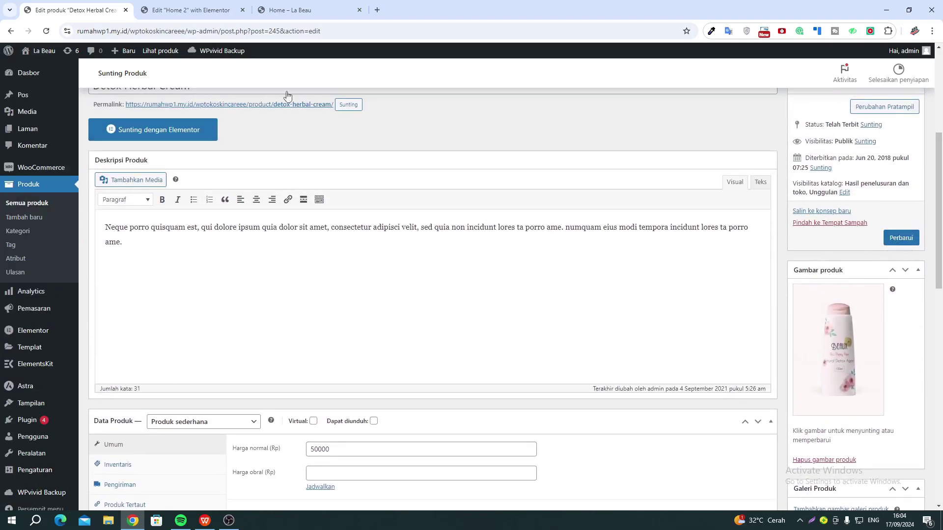
Step: Add Detox Herbal Cream to the cart from the What's Latest section of the La Beau home page
click(290, 10)
scroll(274, 235, down, 10)
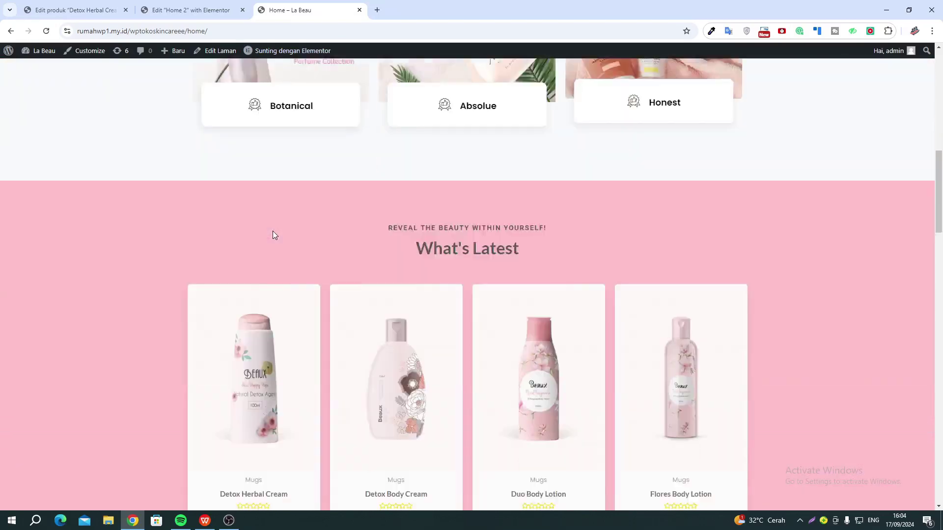
scroll(440, 234, up, 10)
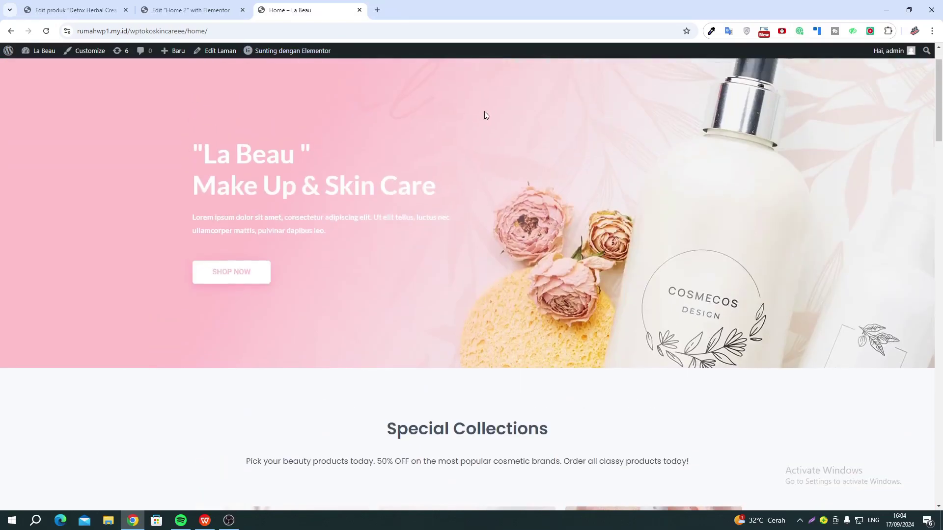
scroll(472, 108, up, 1)
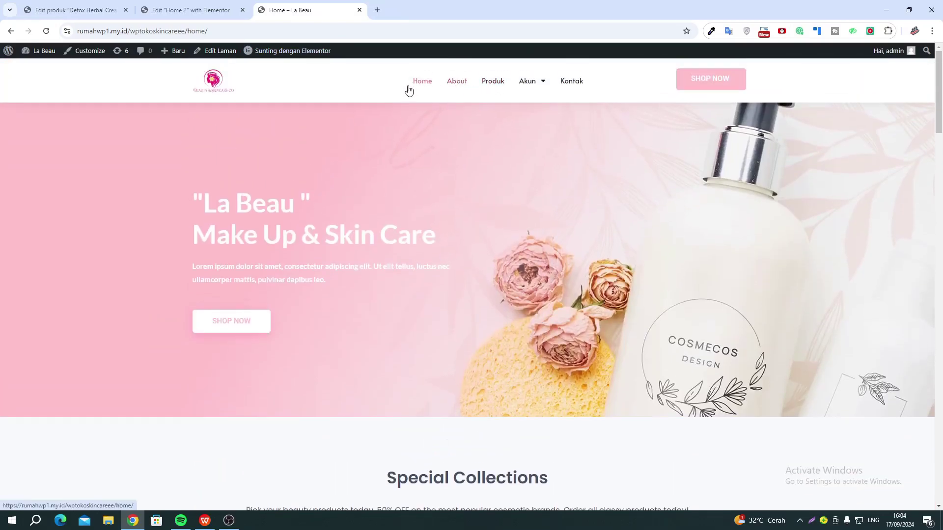
click(76, 11)
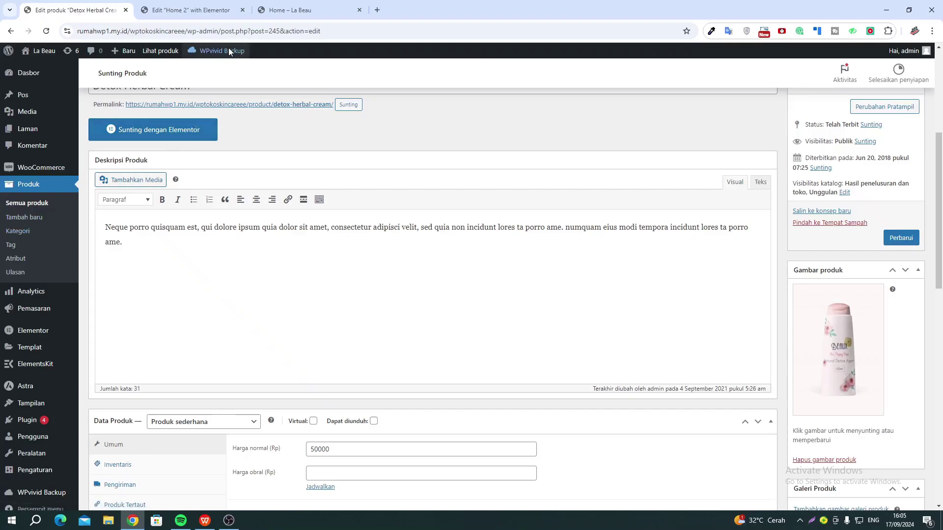
click(279, 9)
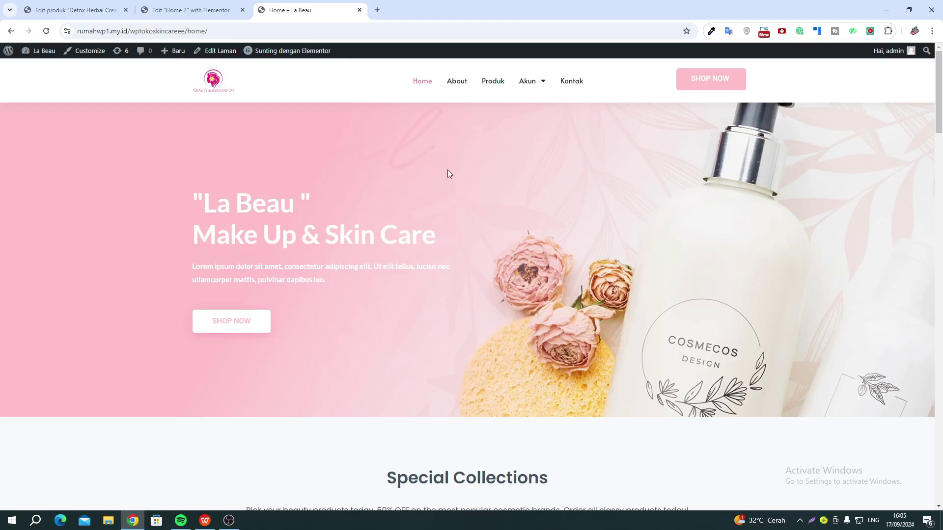
scroll(354, 199, down, 4)
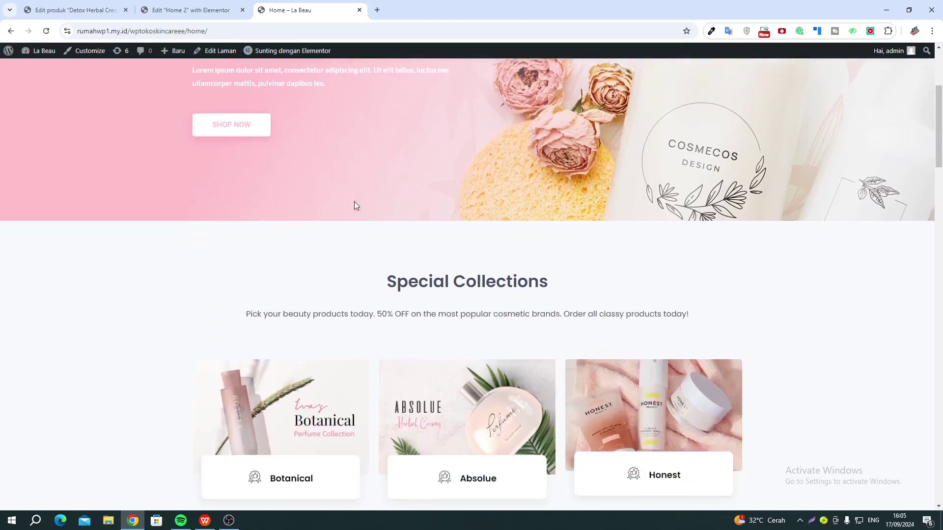
scroll(356, 205, down, 8)
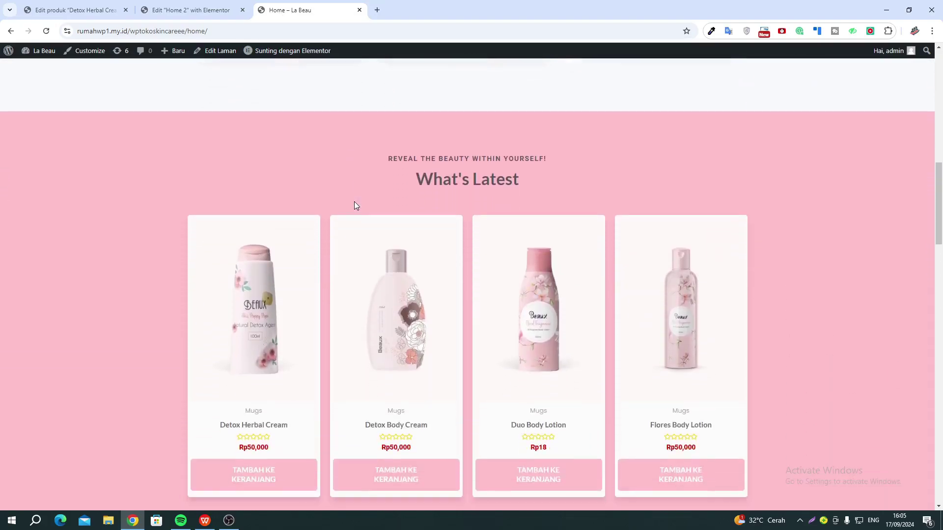
scroll(356, 206, down, 2)
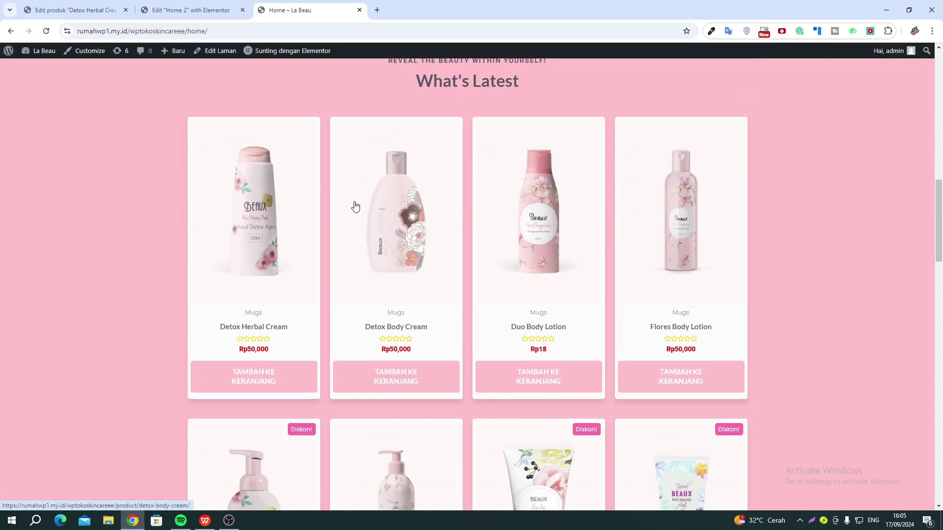
click(227, 375)
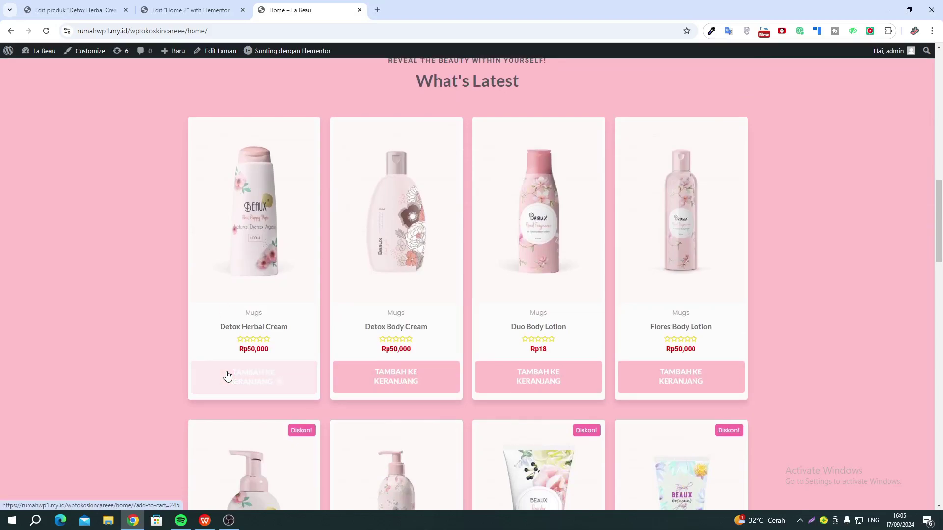
Step: Open the shop's cart, set the Lora Multi Vitamin and Duo Body Lotion quantities to 2 each, and update the cart
scroll(526, 261, up, 10)
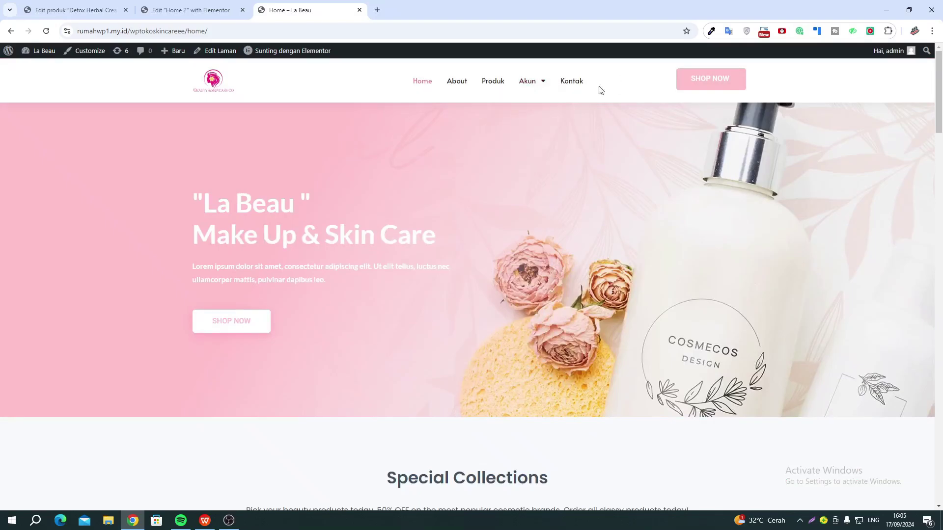
mouse_move(527, 82)
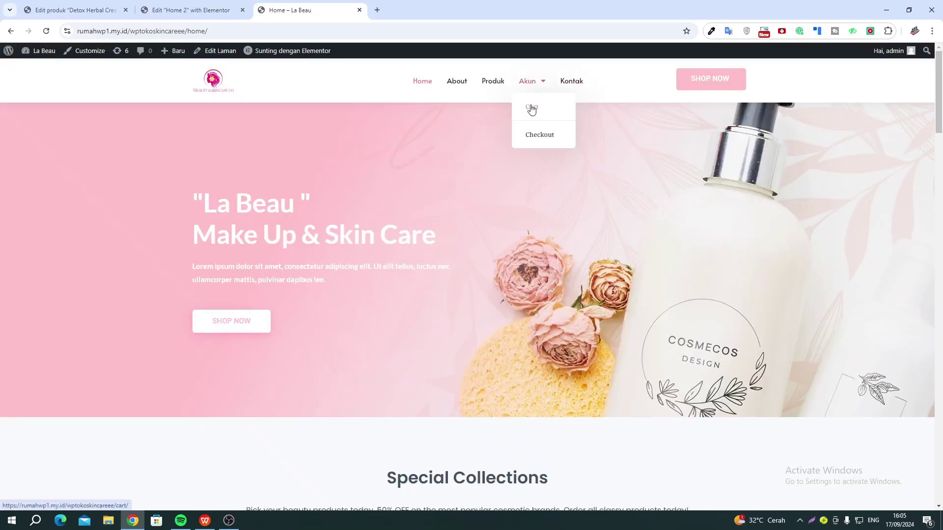
click(532, 108)
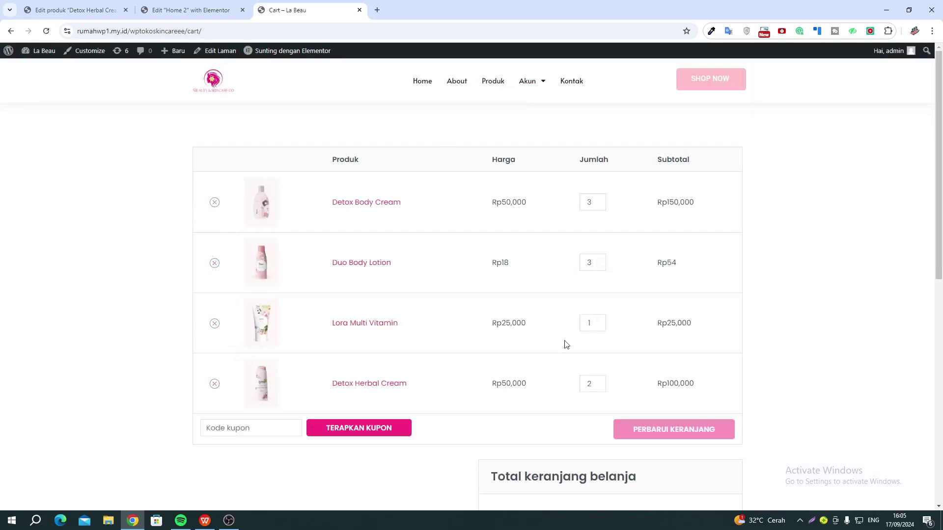
click(601, 320)
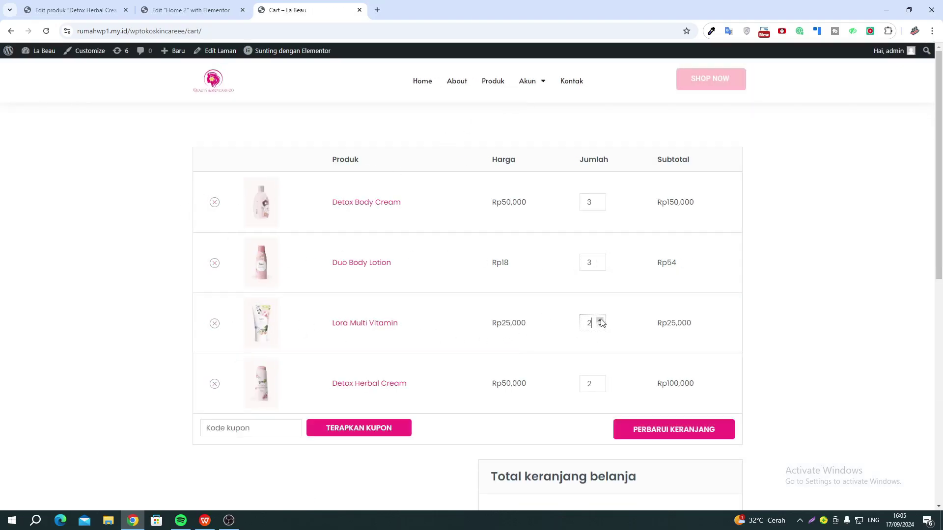
click(601, 266)
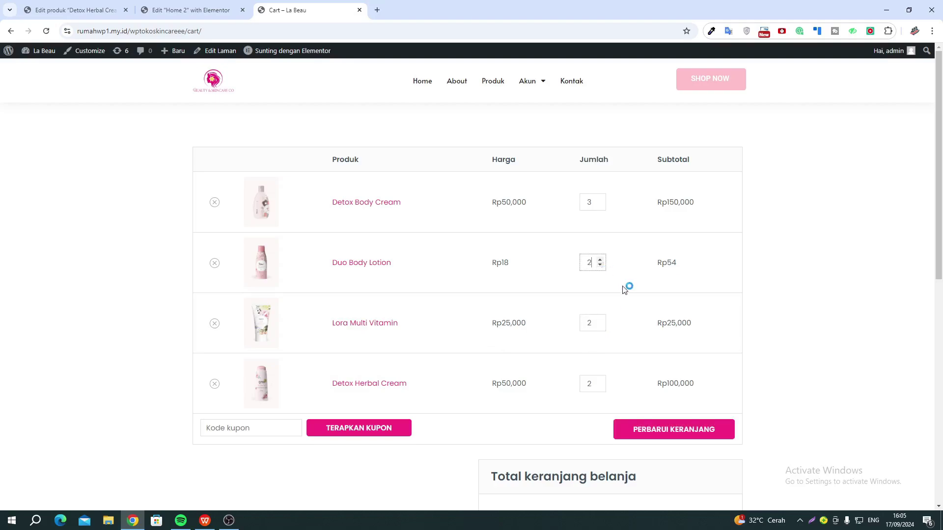
click(650, 431)
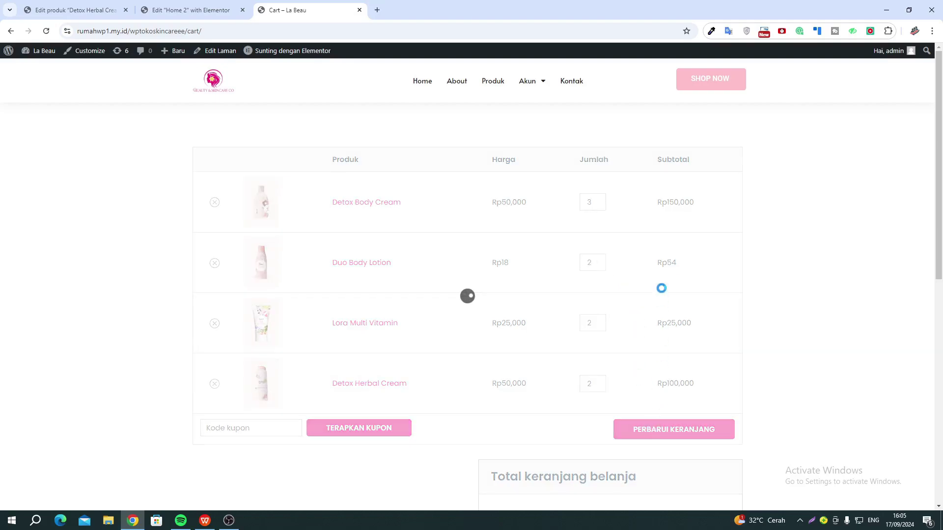
Step: Proceed from the updated cart to the checkout page
scroll(389, 343, down, 4)
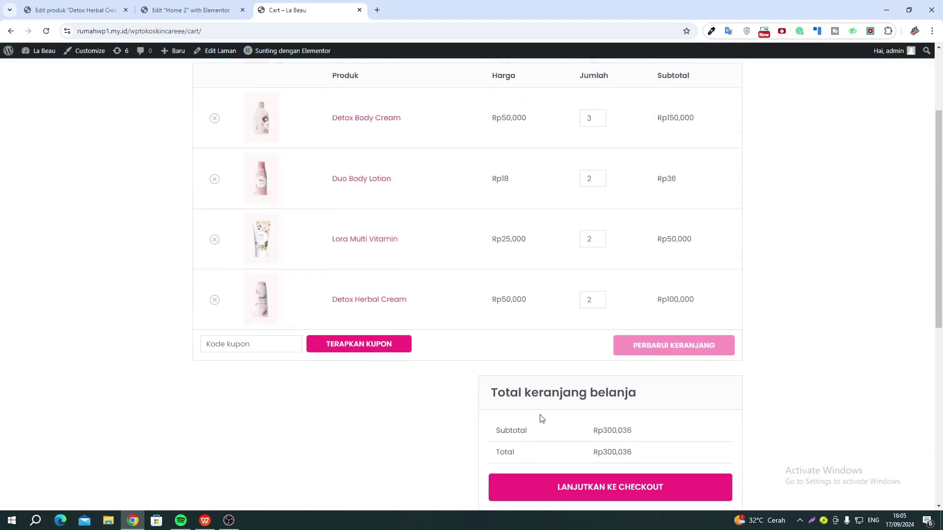
scroll(544, 396, down, 6)
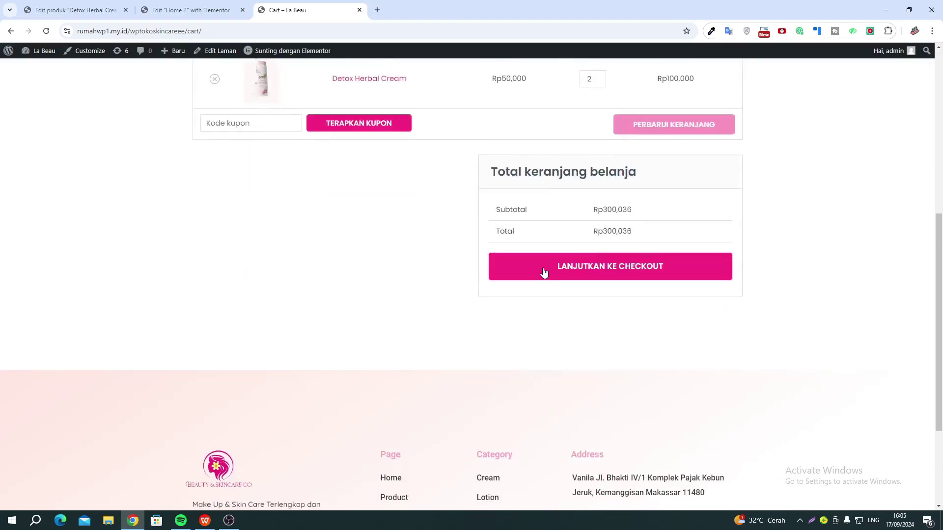
click(576, 273)
Step: Examine the checkout page's billing fields, order summary and payment methods, including the Transfer Bank Langsung instructions
scroll(554, 317, up, 3)
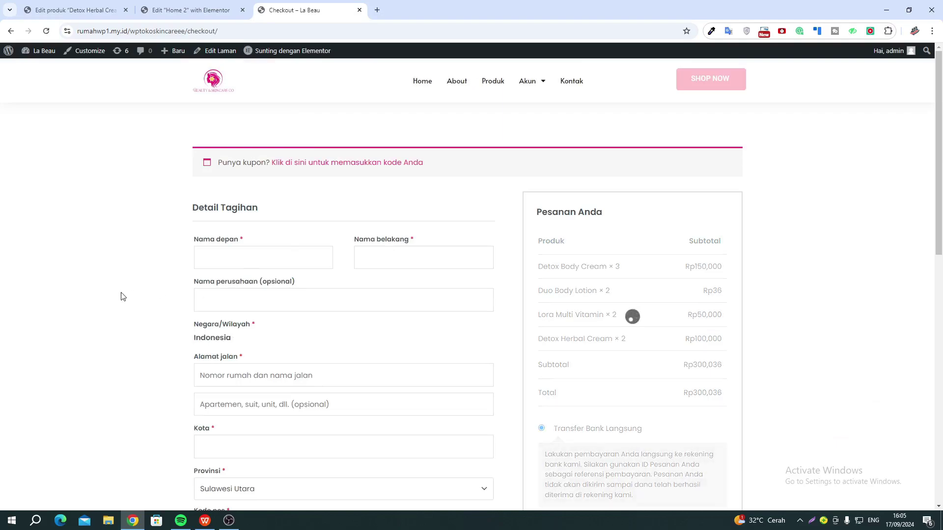
scroll(450, 266, down, 3)
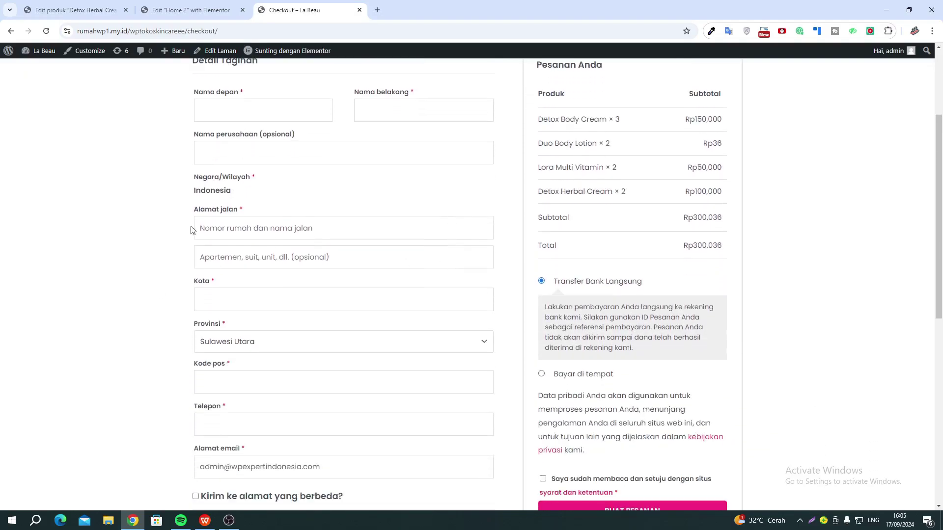
scroll(305, 269, down, 4)
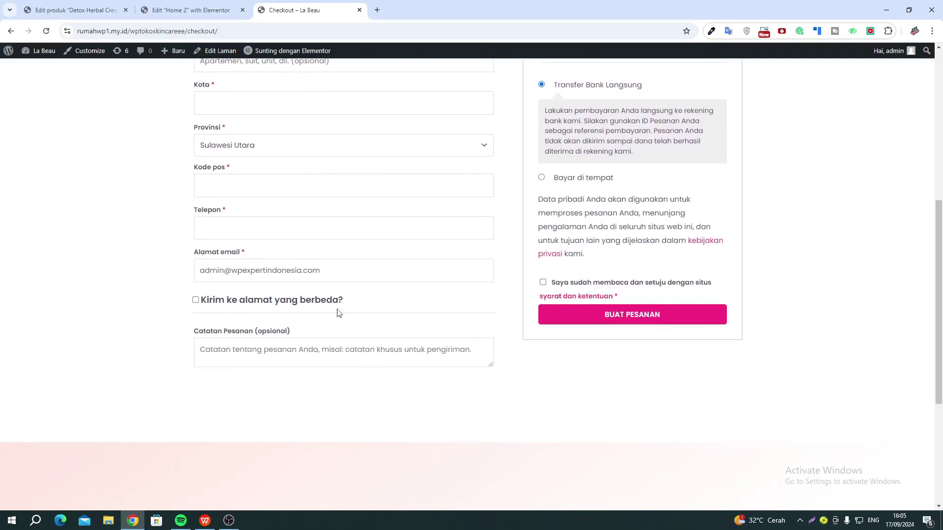
scroll(403, 311, up, 4)
drag(609, 303, 583, 318)
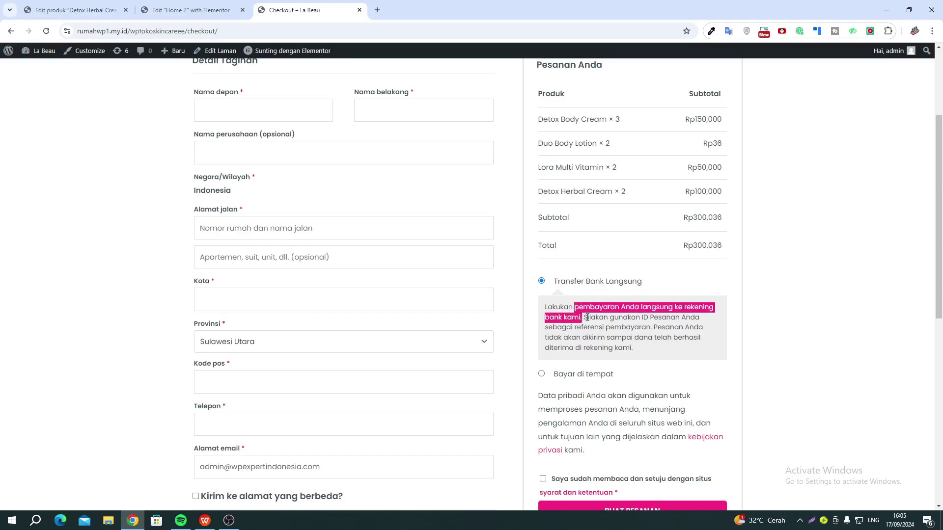
click(613, 319)
scroll(613, 319, up, 2)
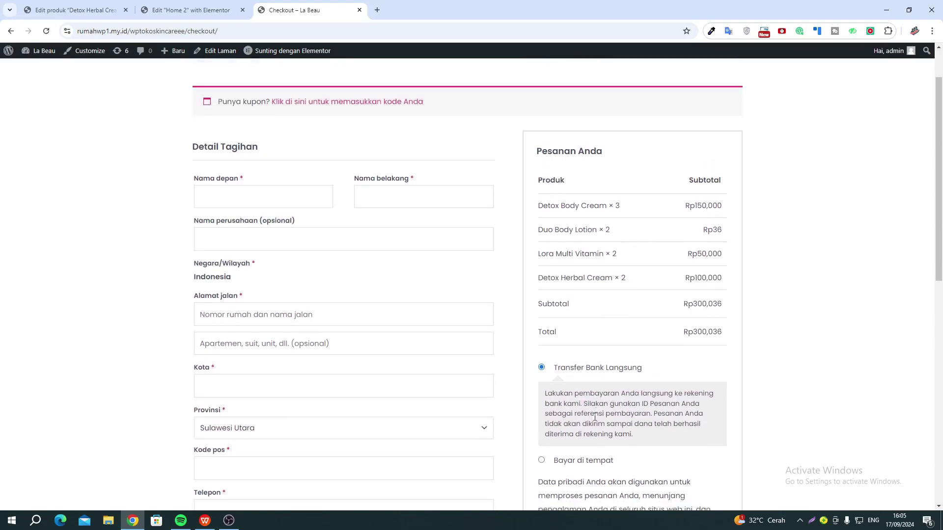
scroll(564, 346, down, 1)
drag(573, 346, 564, 361)
click(594, 360)
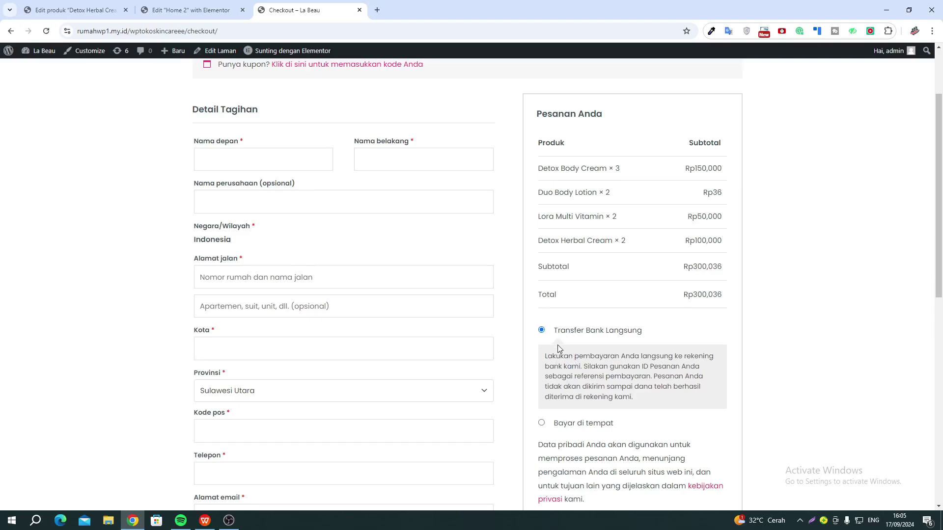
mouse_move(564, 339)
mouse_down()
mouse_move(582, 333)
mouse_move(556, 332)
mouse_move(581, 336)
mouse_up()
click(558, 332)
click(579, 335)
Step: Accept the terms and conditions and fill in the billing name, address, phone and e-mail fields from the saved autofill profile
scroll(580, 335, down, 2)
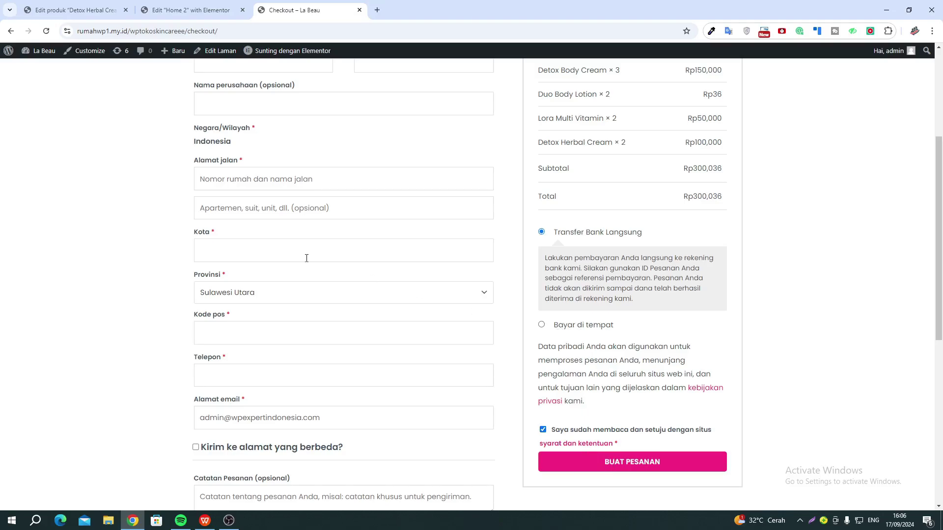
scroll(307, 258, up, 2)
click(261, 159)
click(316, 209)
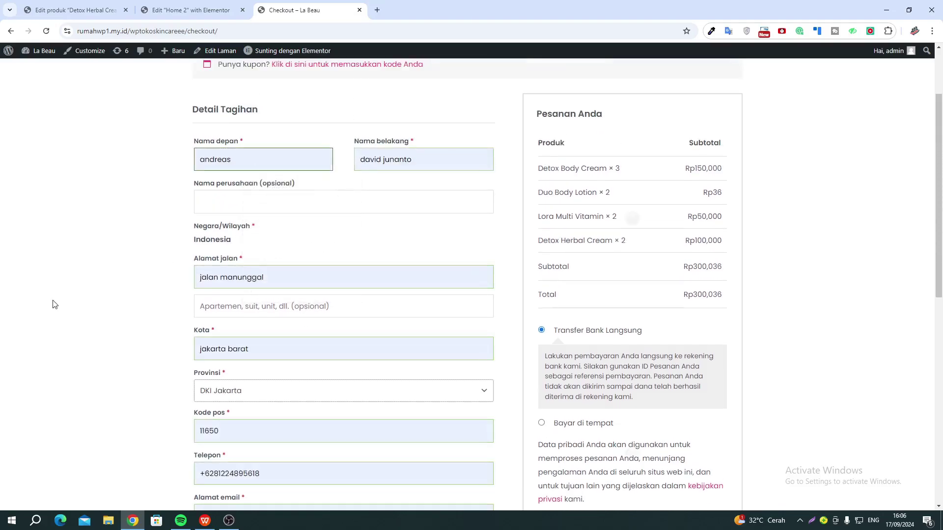
scroll(54, 314, down, 5)
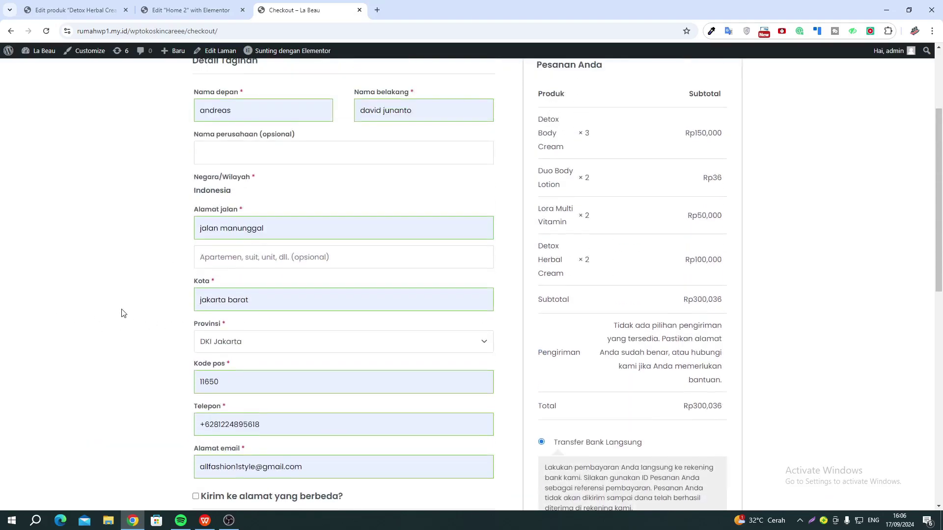
Step: Set the billing province to Lampung and check the shipping notice in the order summary
click(223, 351)
click(204, 399)
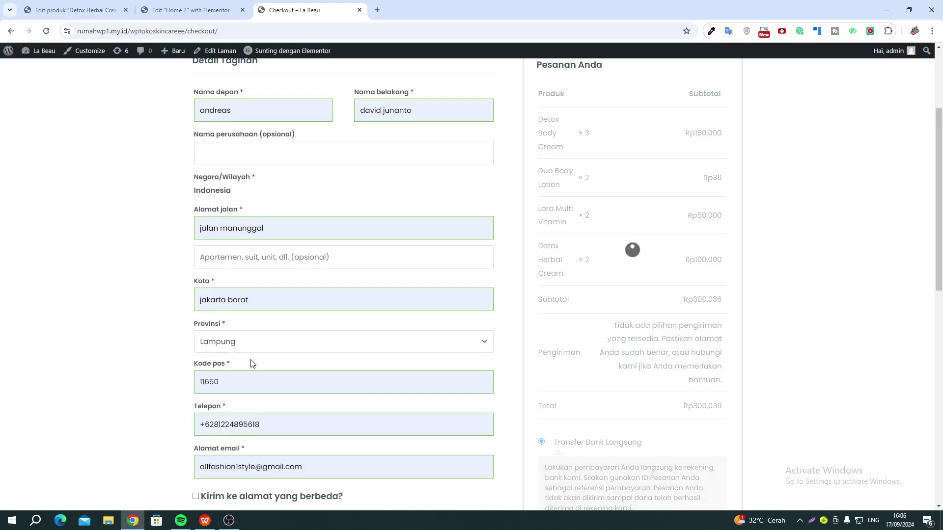
drag(623, 338, 645, 357)
click(665, 352)
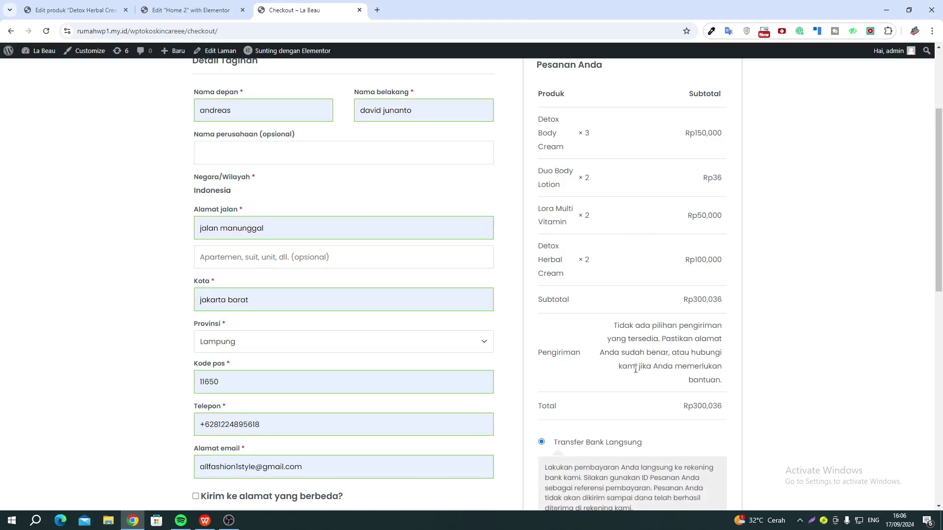
scroll(248, 308, down, 2)
scroll(264, 319, down, 2)
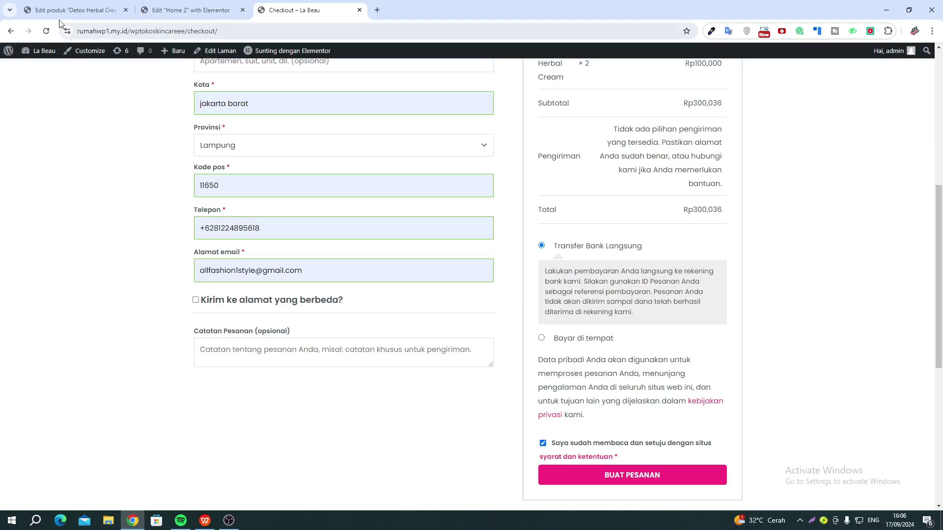
click(72, 19)
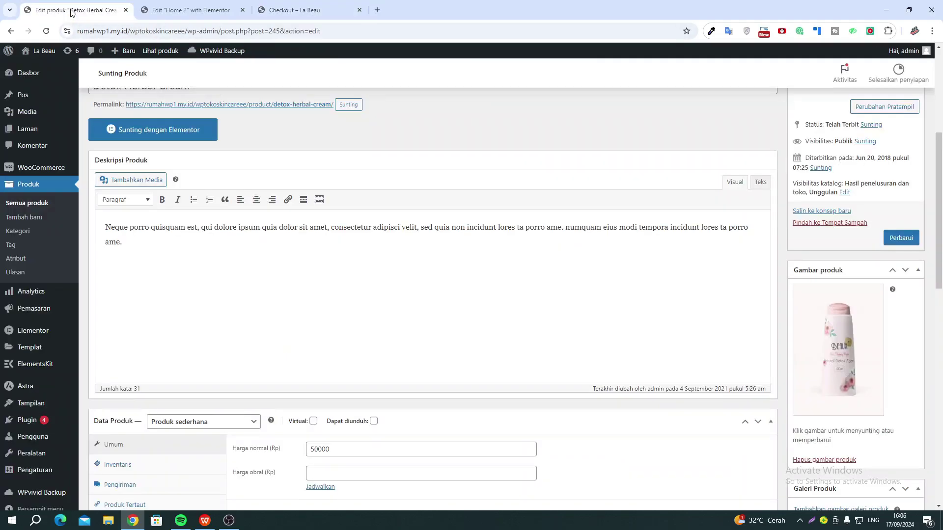
mouse_move(63, 168)
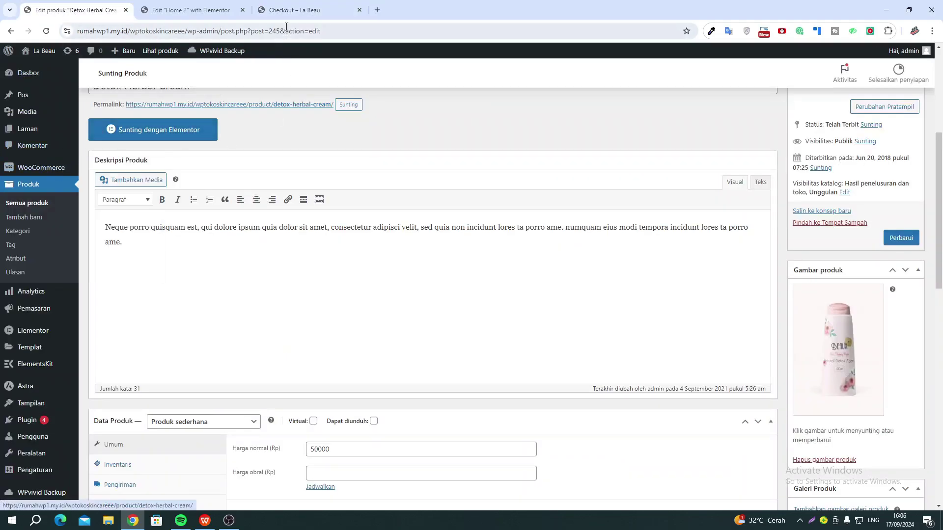
click(295, 10)
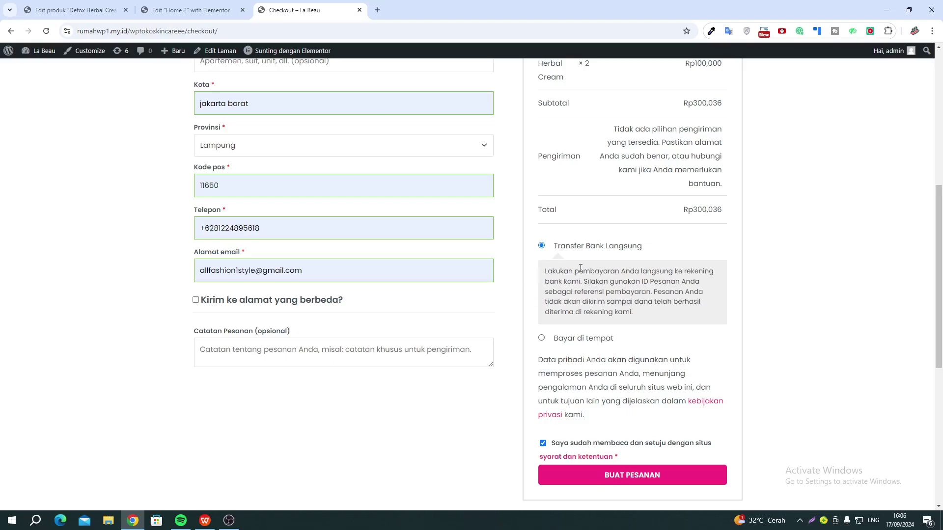
scroll(580, 268, up, 2)
scroll(580, 266, down, 5)
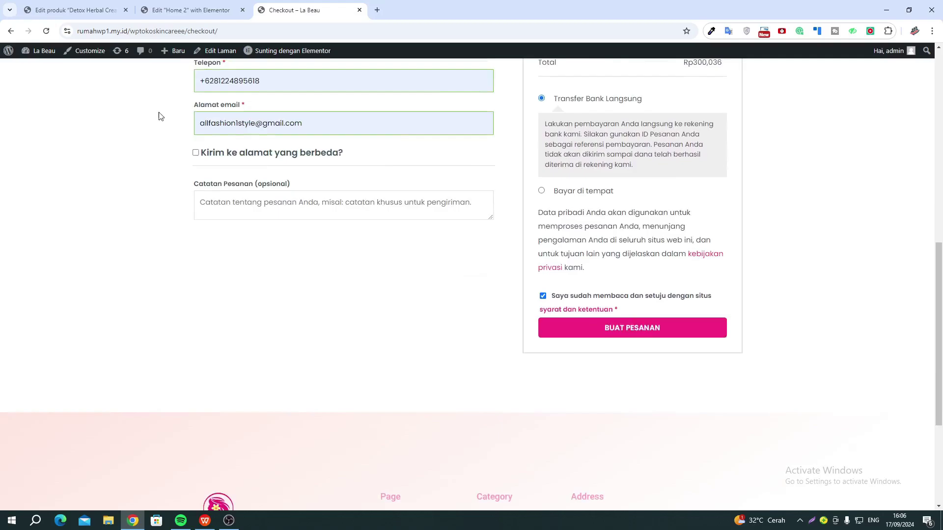
Step: Switch to the WordPress admin and open the WooCommerce orders list
click(62, 13)
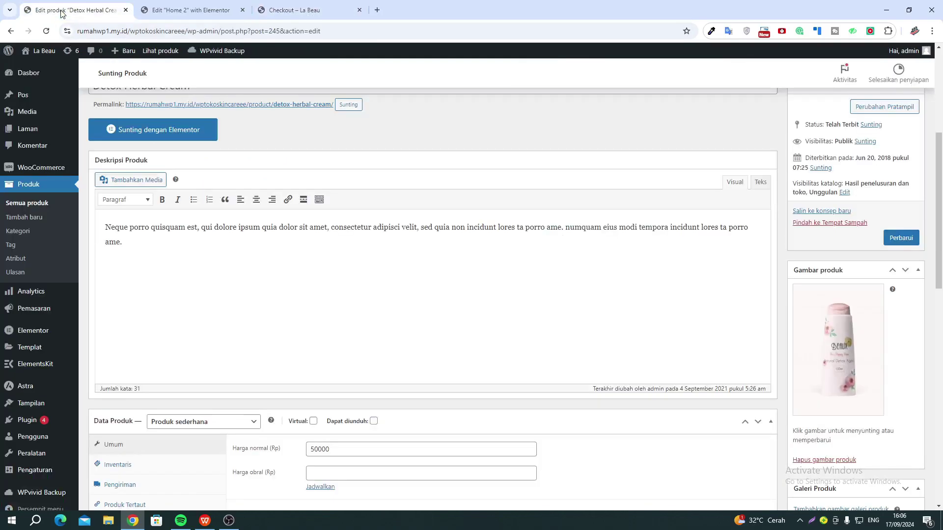
mouse_move(50, 167)
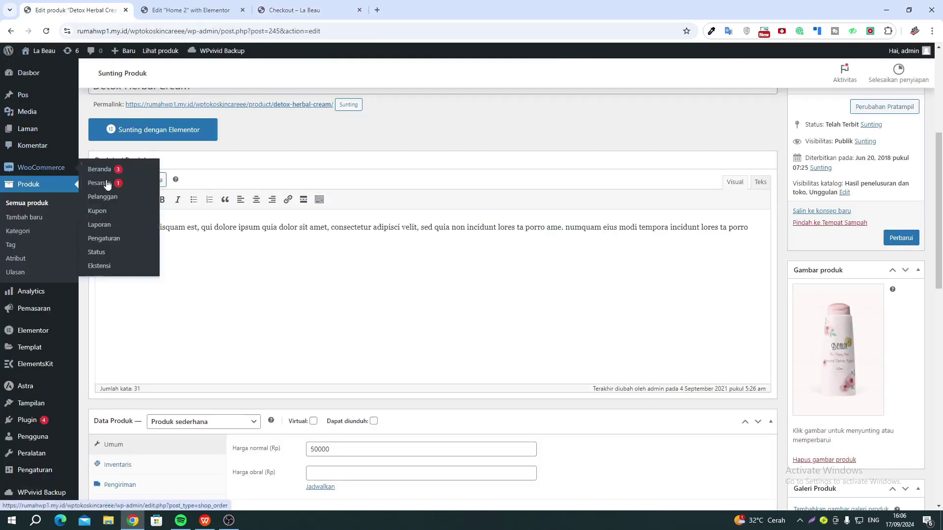
click(109, 186)
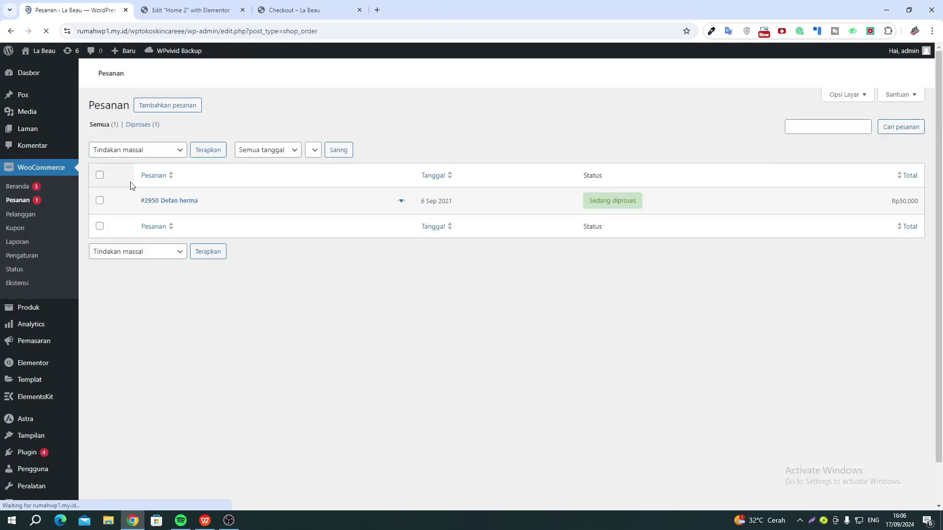
scroll(213, 303, down, 1)
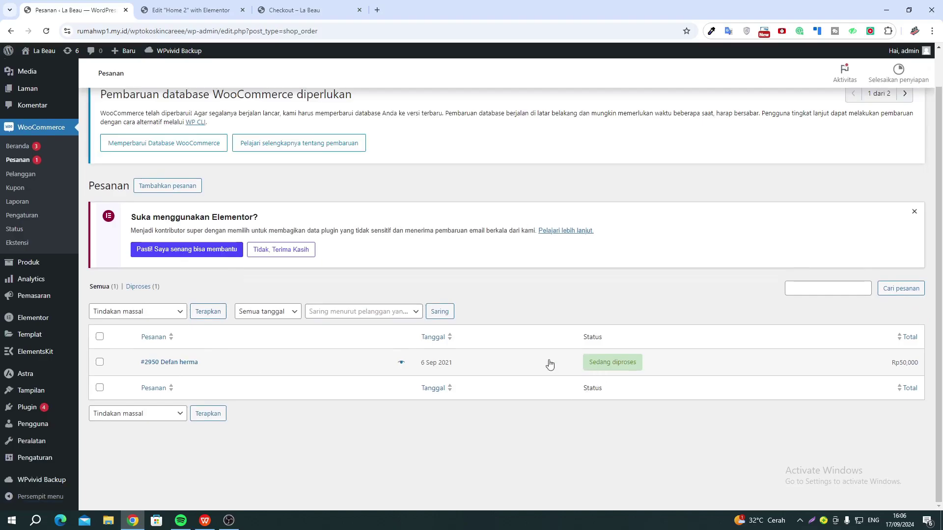
Step: Select all listed orders and apply the bulk action Ubah status ke selesai
click(100, 340)
click(118, 311)
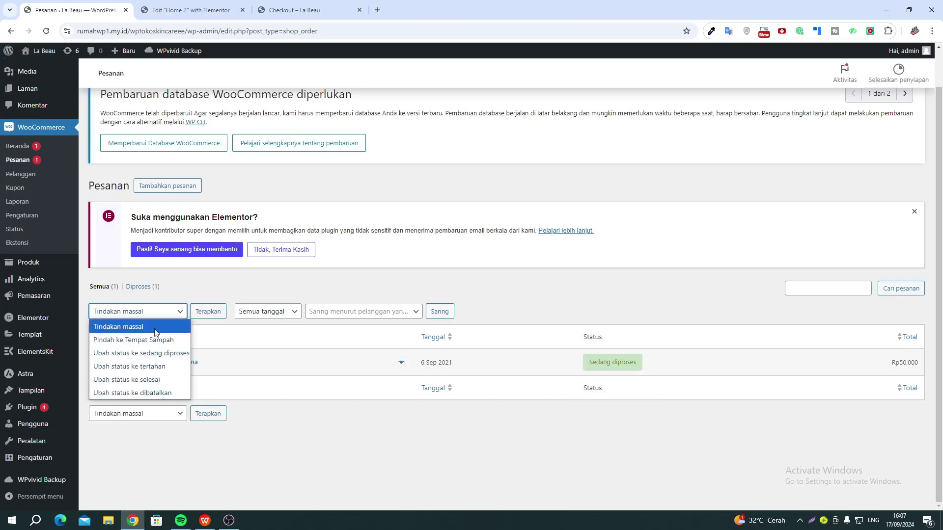
click(146, 380)
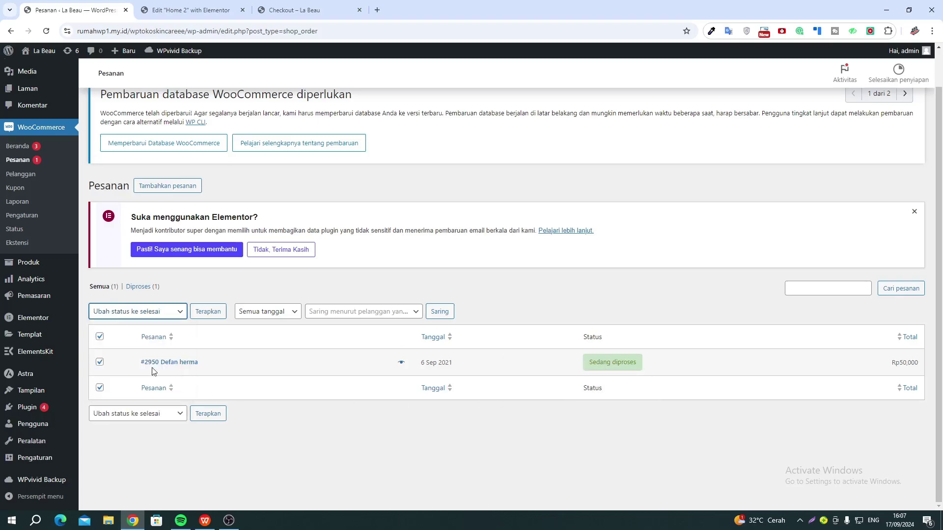
click(205, 320)
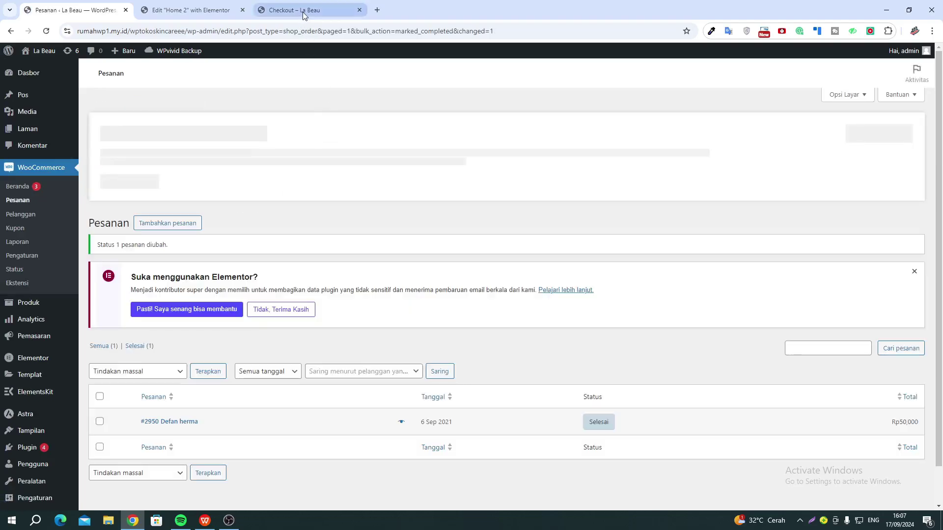
Step: Try the SHOP NOW link in the checkout page's header and return to the checkout page
click(312, 9)
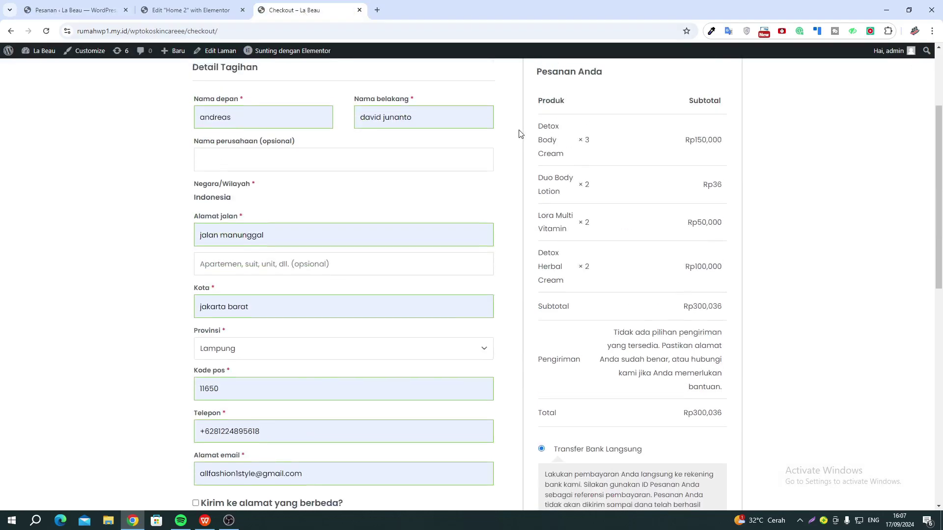
scroll(520, 133, up, 3)
click(732, 87)
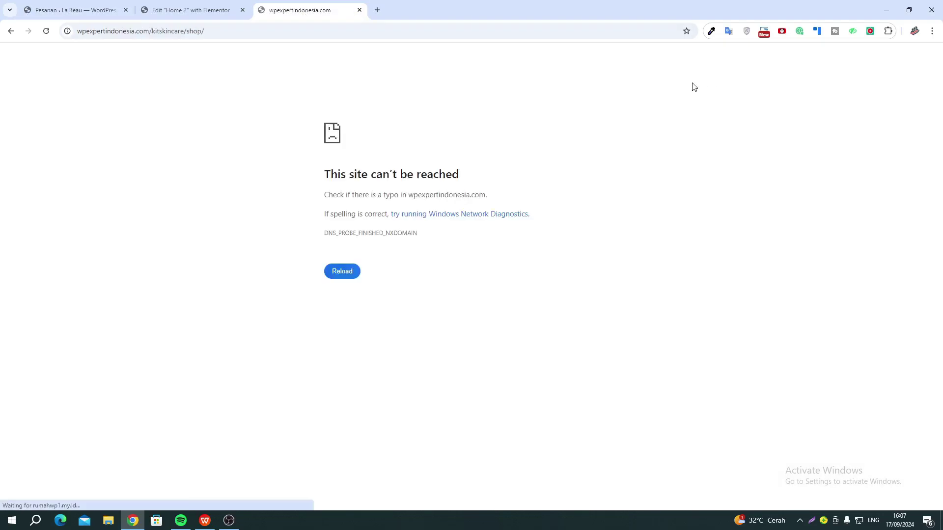
click(9, 30)
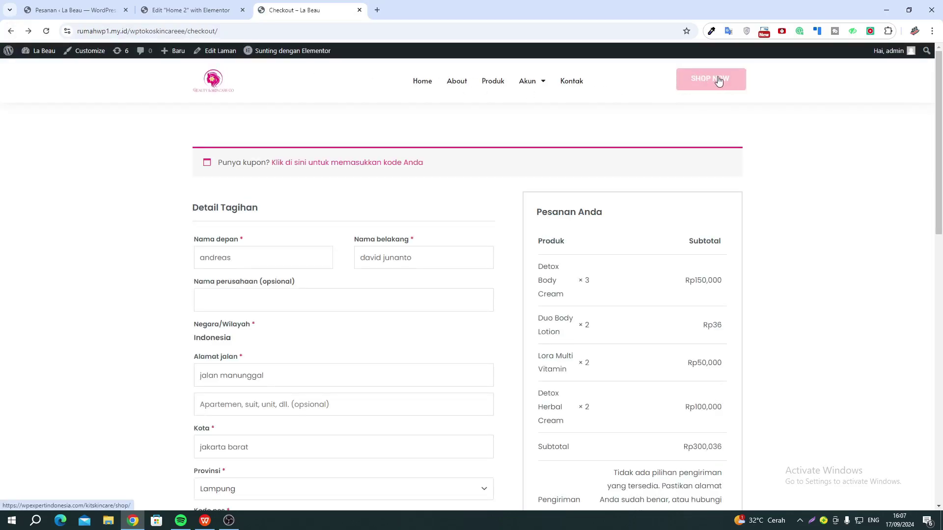
click(440, 34)
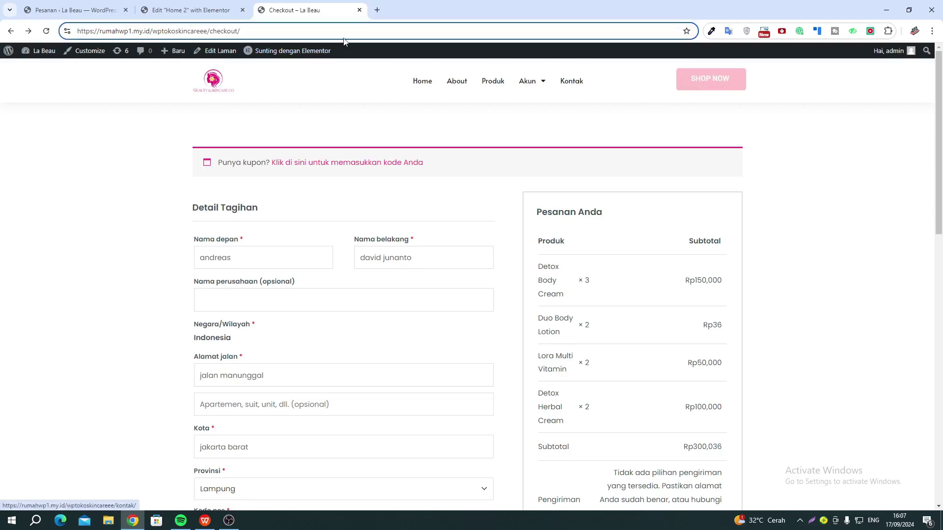
Step: Open the customer's Akun page and examine its orders, downloads, addresses and account details sections
click(530, 85)
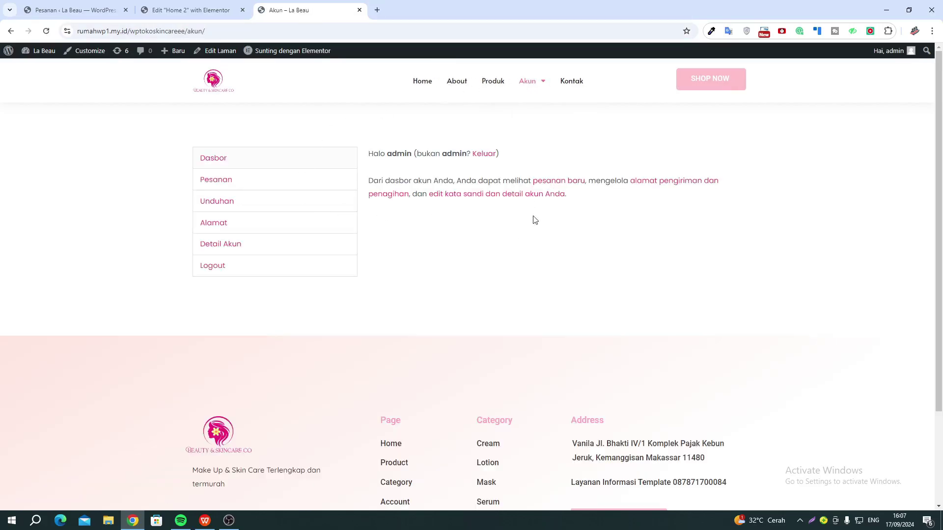
mouse_move(544, 81)
click(221, 186)
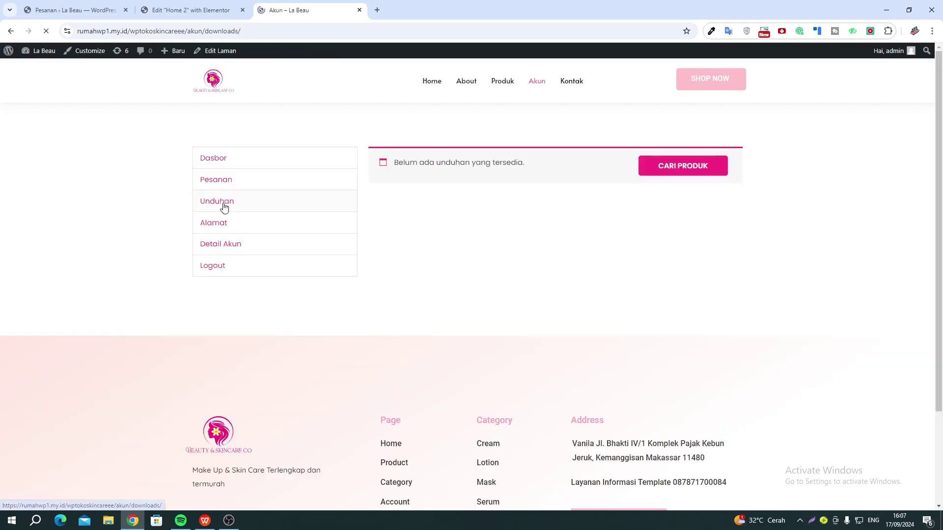
click(222, 225)
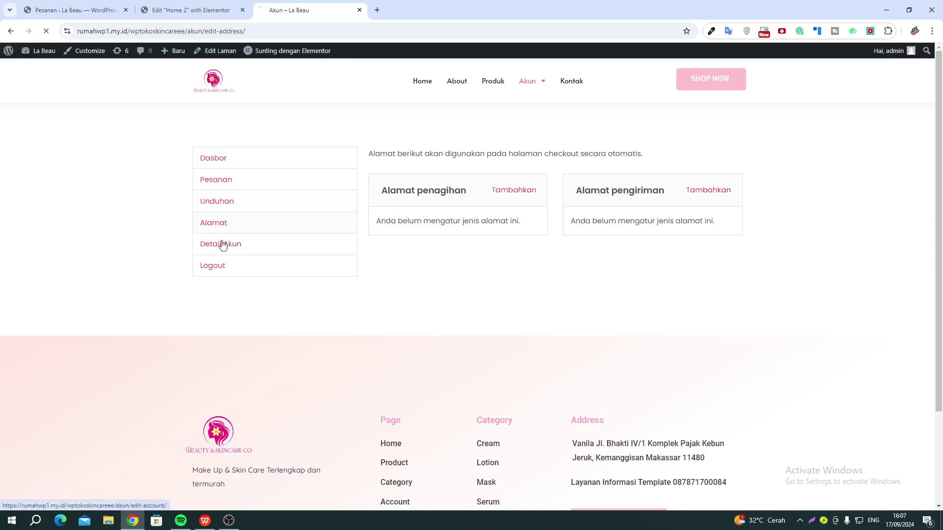
scroll(539, 253, down, 5)
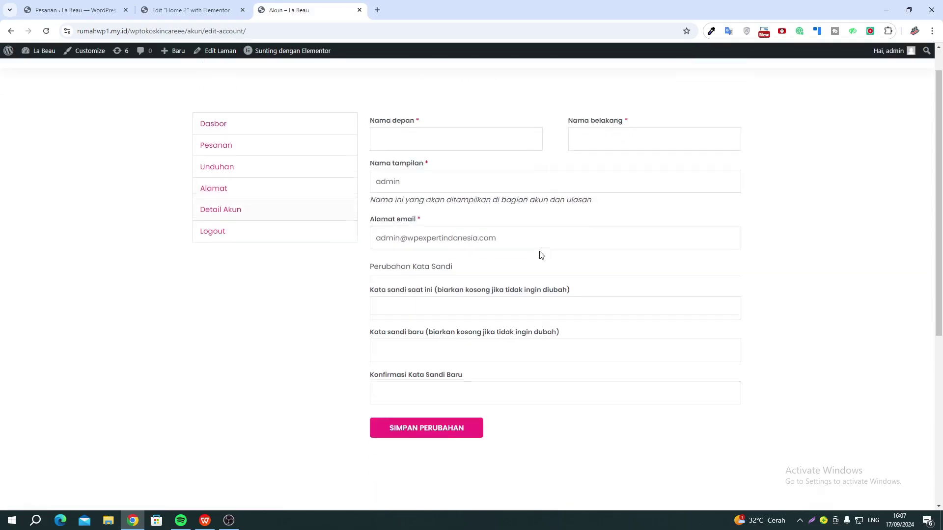
scroll(168, 267, up, 5)
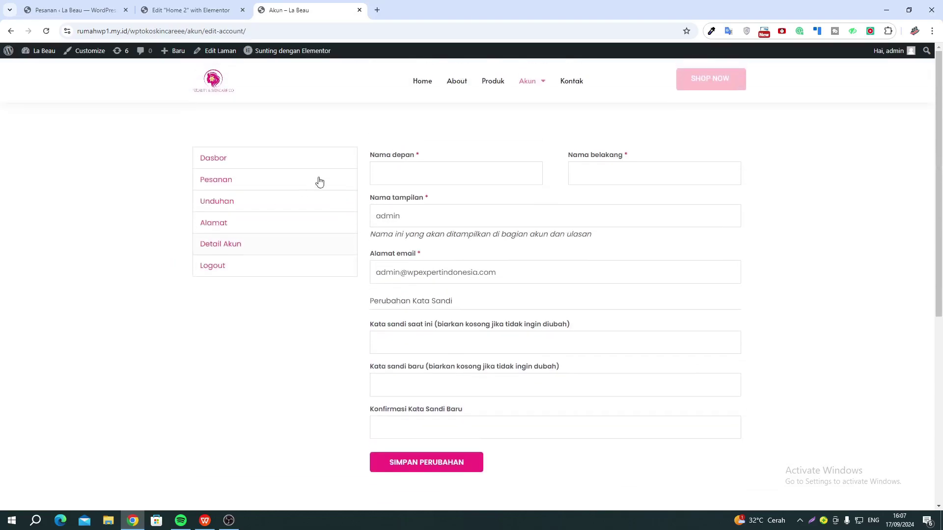
Step: Open the shop's home page, close the Home 2 Elementor editor, and look over the Special Collections section
click(422, 82)
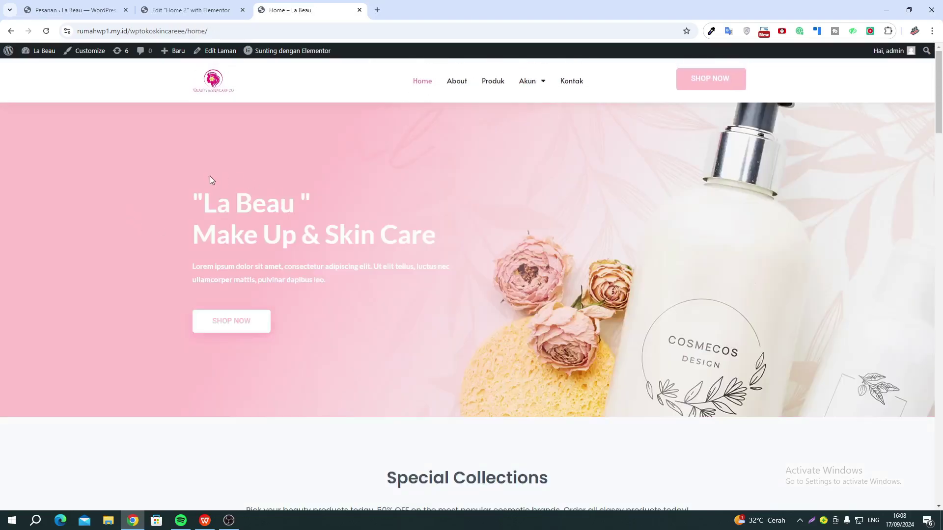
scroll(210, 176, down, 6)
scroll(210, 175, up, 6)
click(222, 17)
click(242, 9)
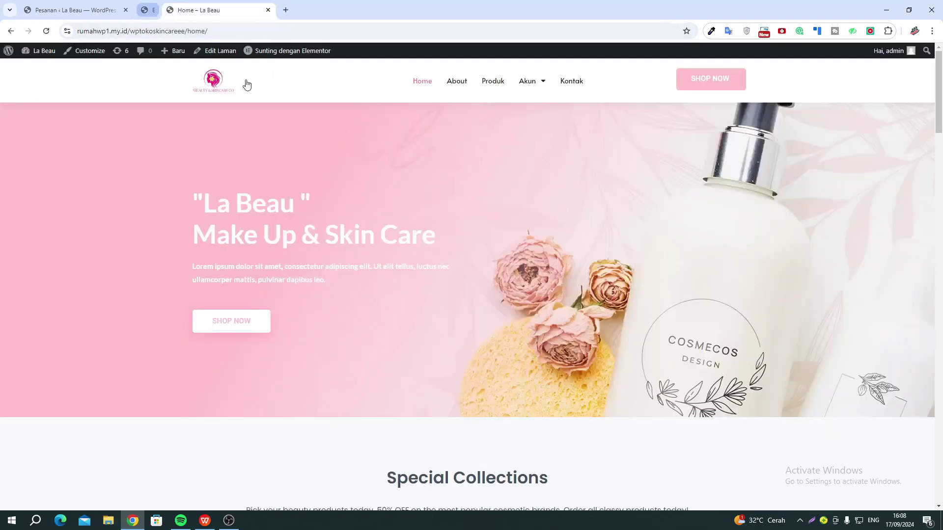
scroll(373, 189, down, 13)
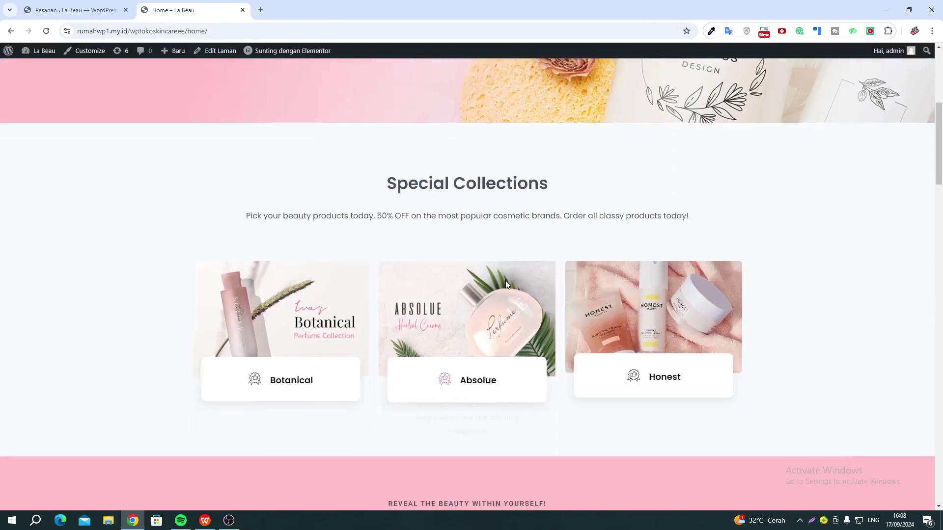
scroll(476, 266, down, 3)
scroll(600, 263, up, 15)
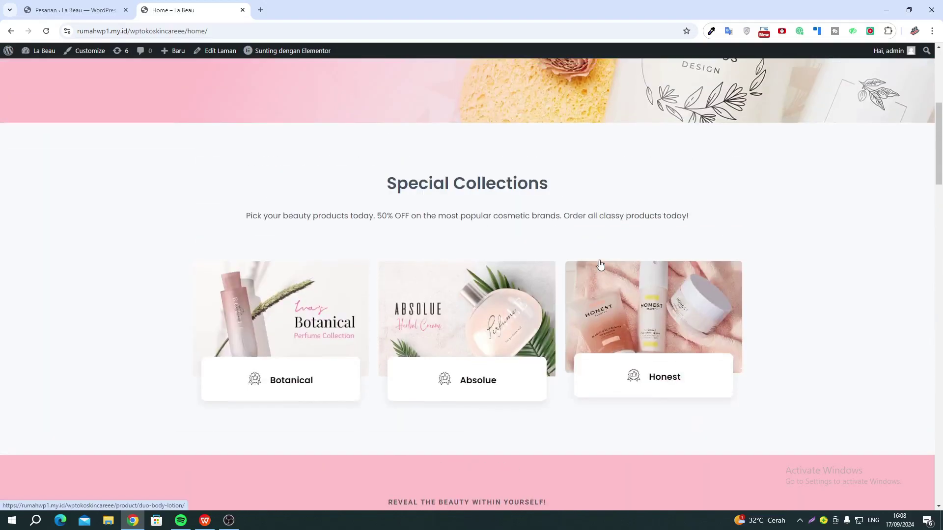
scroll(356, 172, up, 2)
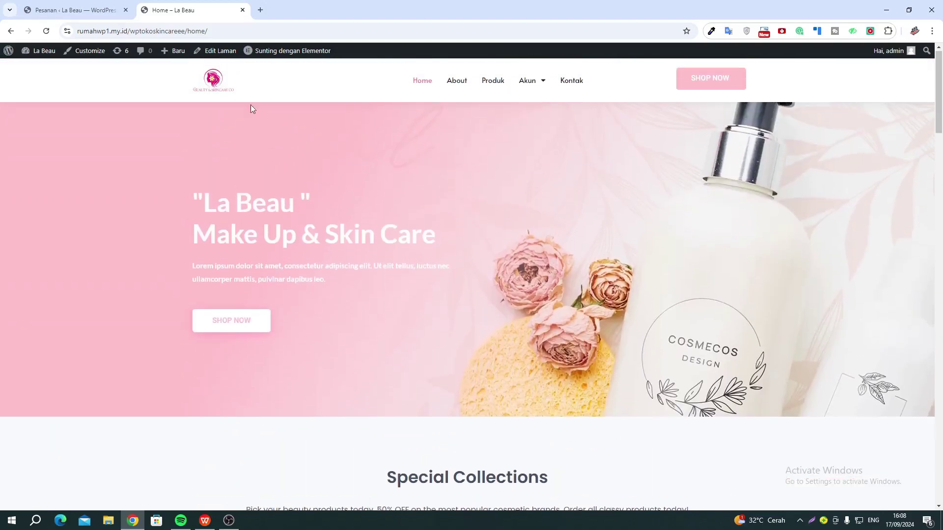
Step: List all pages in the WordPress admin and open the Home page in the Elementor editor in a new tab
click(87, 13)
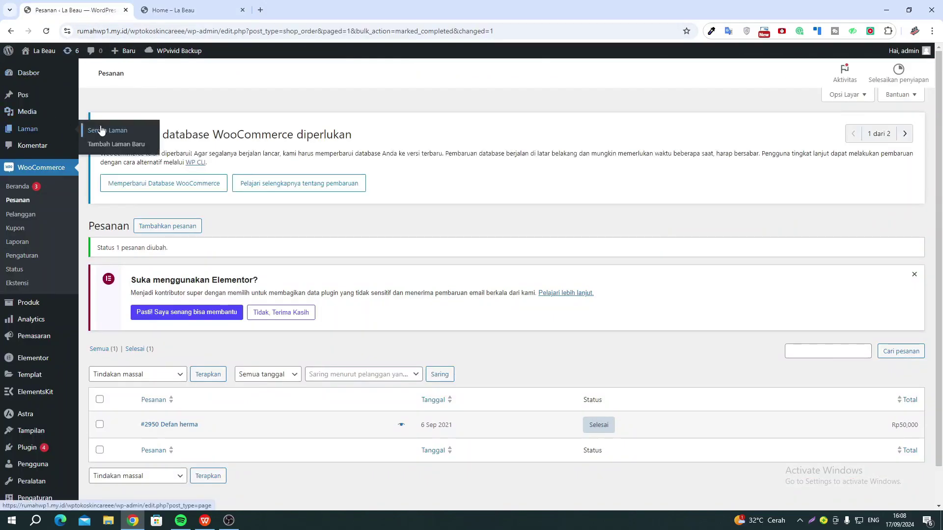
click(104, 131)
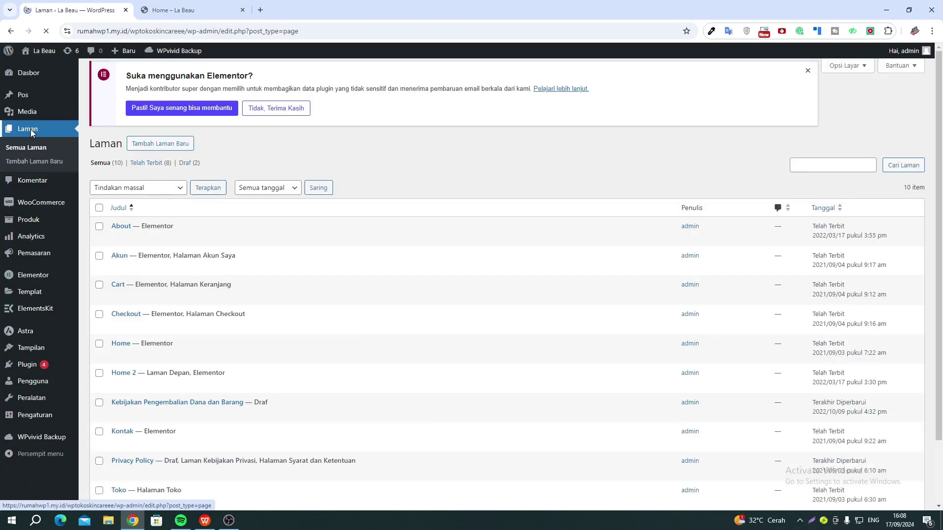
scroll(123, 275, down, 3)
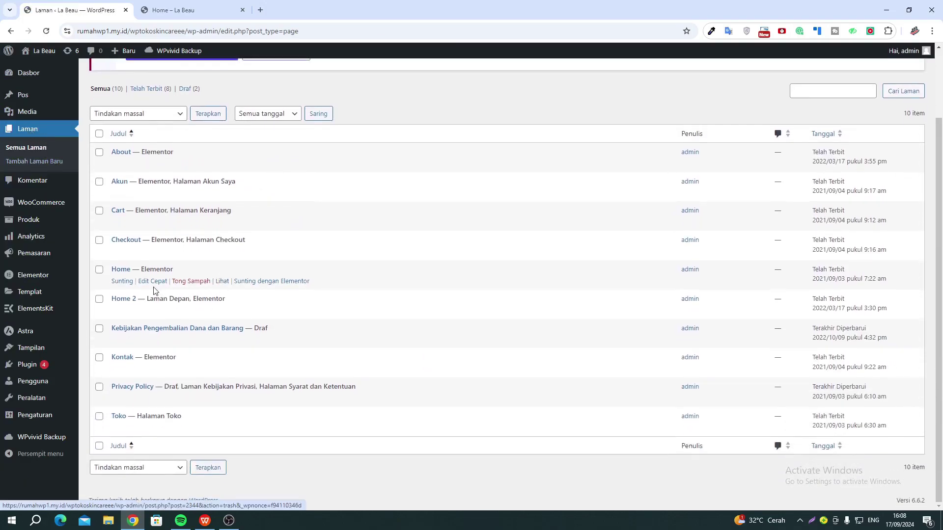
right_click(262, 283)
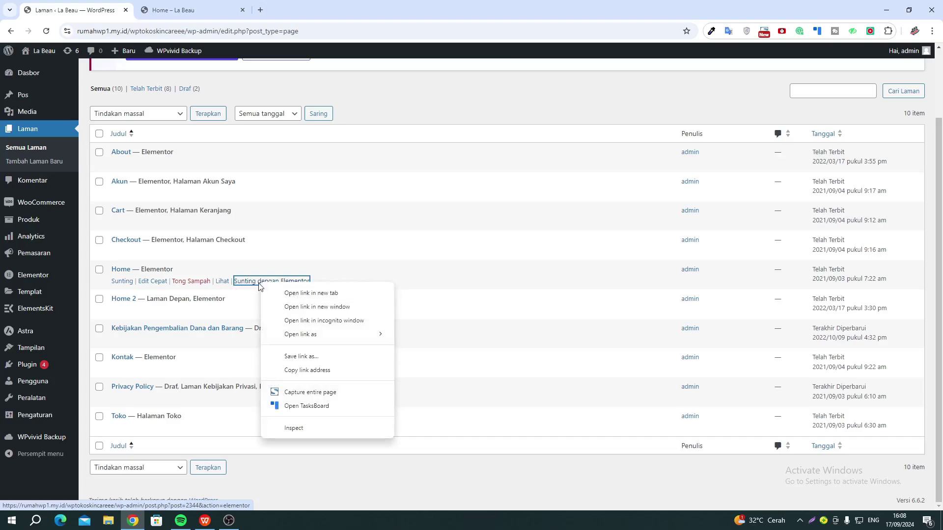
click(298, 293)
click(185, 4)
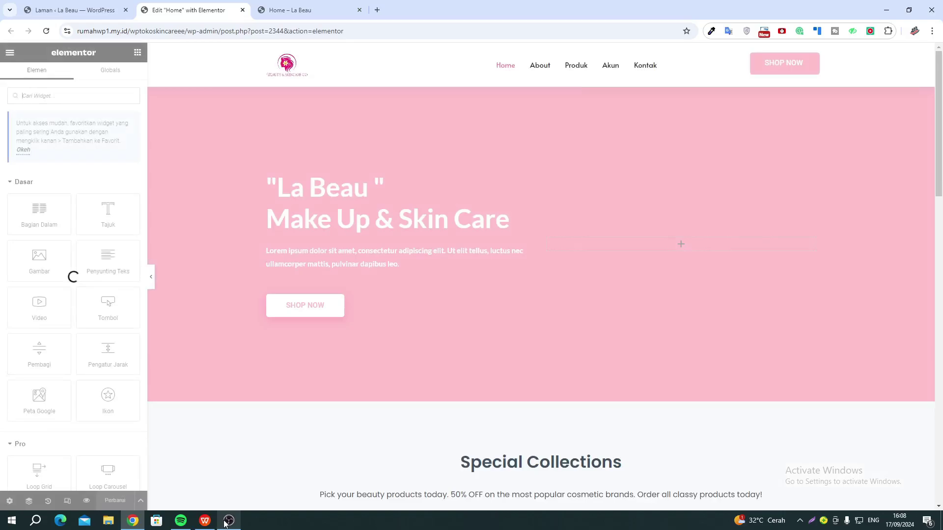
click(227, 521)
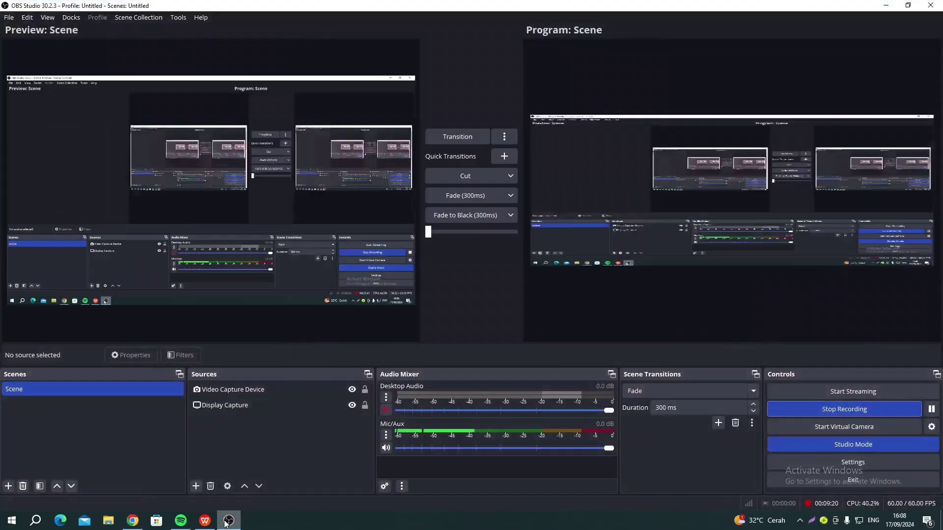
click(227, 522)
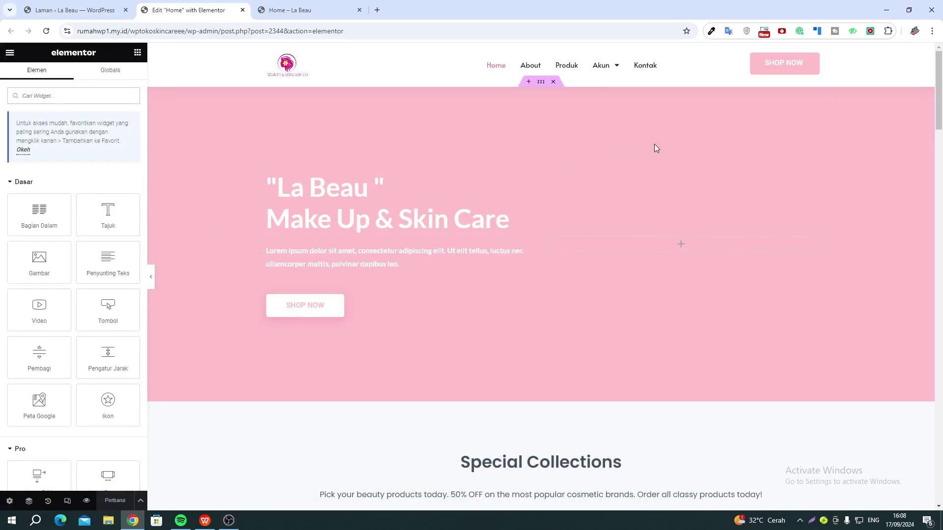
Step: Examine the layout settings of the Home page's hero section and compare it with the live Home page
click(540, 83)
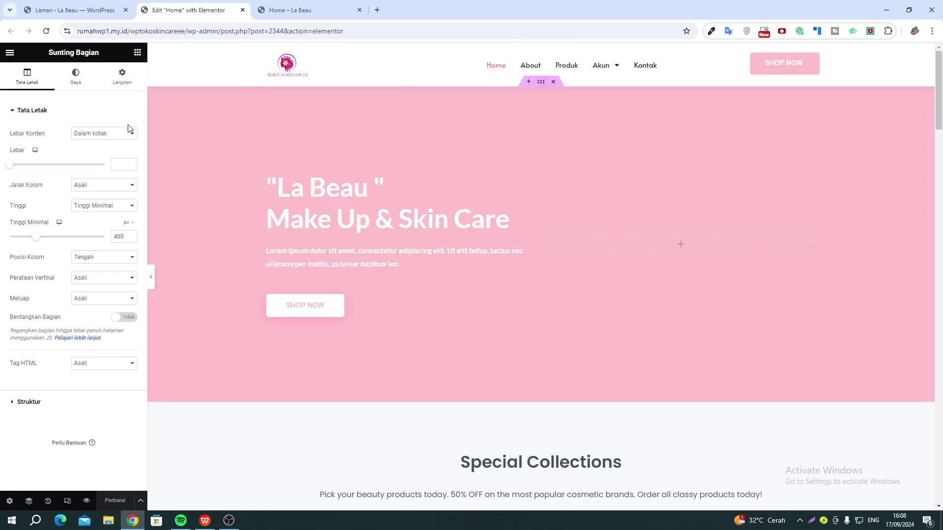
scroll(656, 269, down, 2)
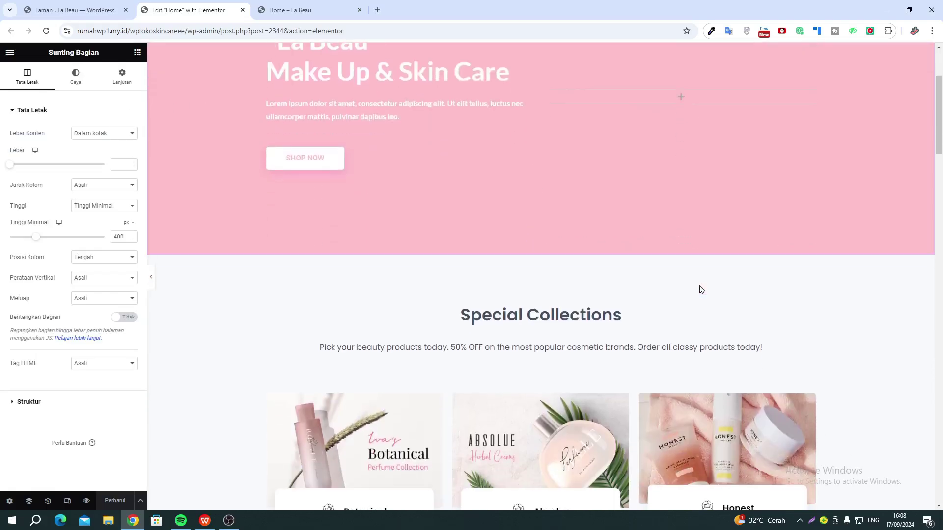
scroll(520, 255, up, 2)
click(274, 15)
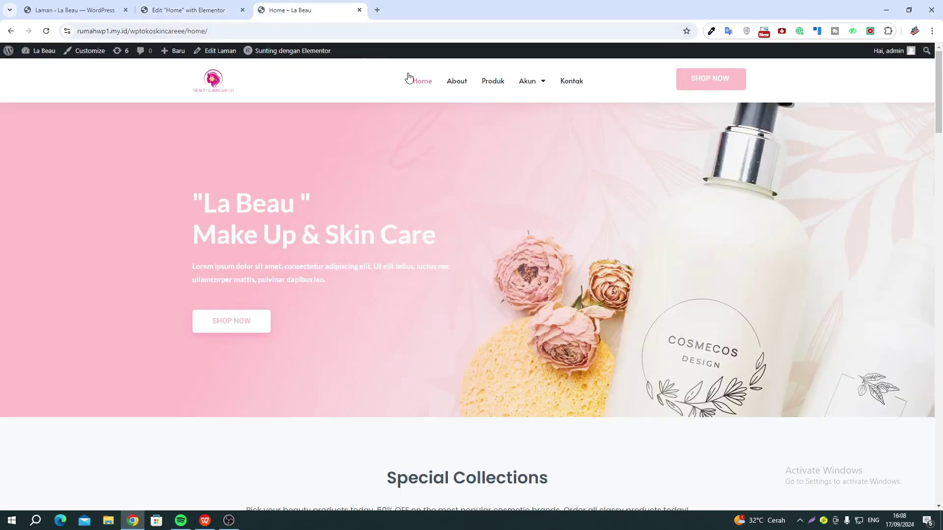
mouse_move(277, 57)
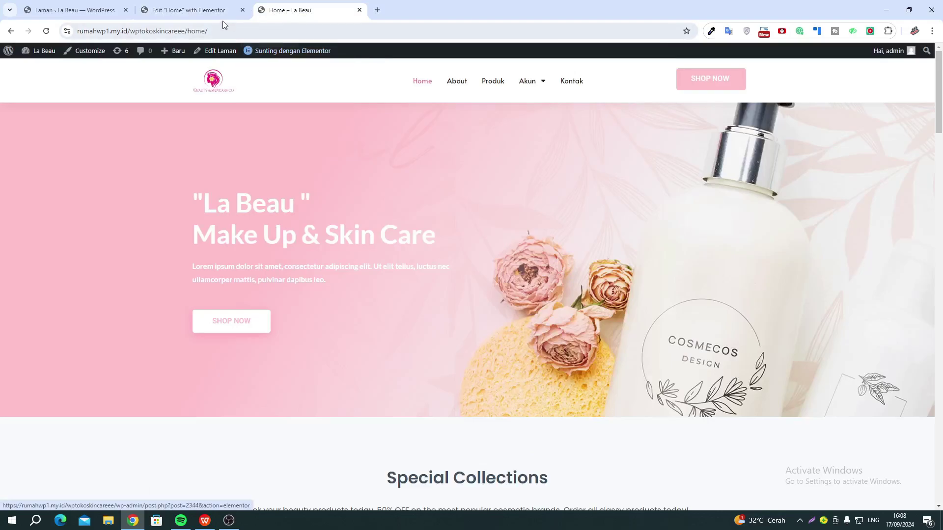
click(204, 11)
click(273, 11)
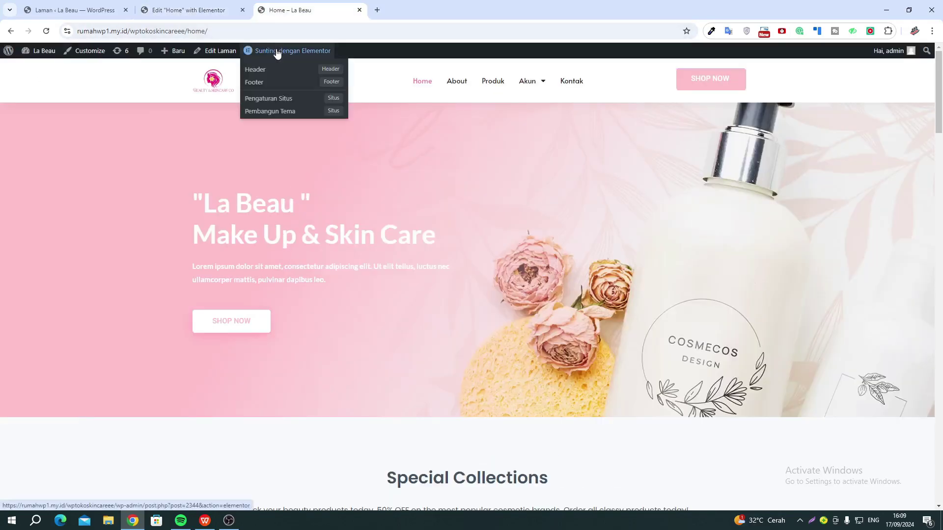
Step: Open the Home 2 page in the Elementor editor in a new tab and close the Home page's editor
click(73, 10)
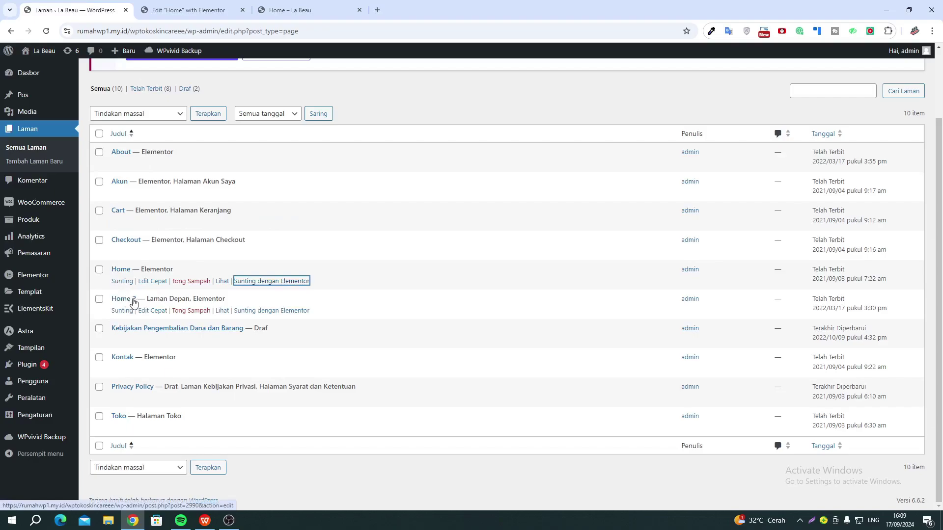
click(259, 313)
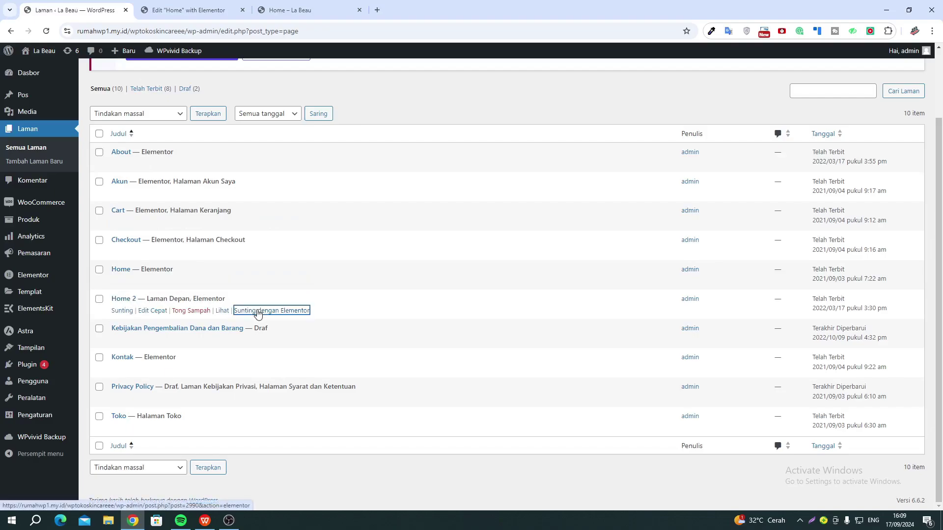
right_click(259, 313)
click(275, 318)
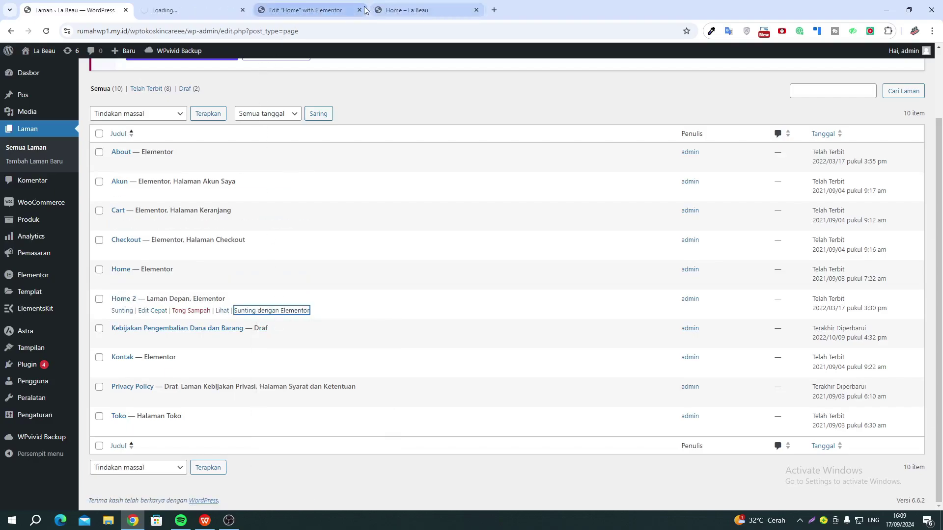
click(360, 10)
click(160, 18)
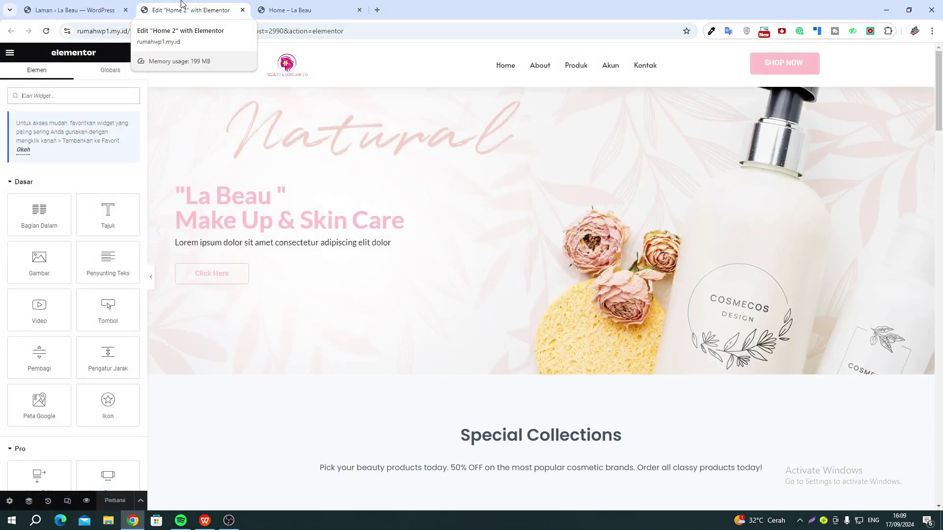
Step: Examine the hero Slides widget's first-slide background and content settings, plus its title and description styles
click(927, 94)
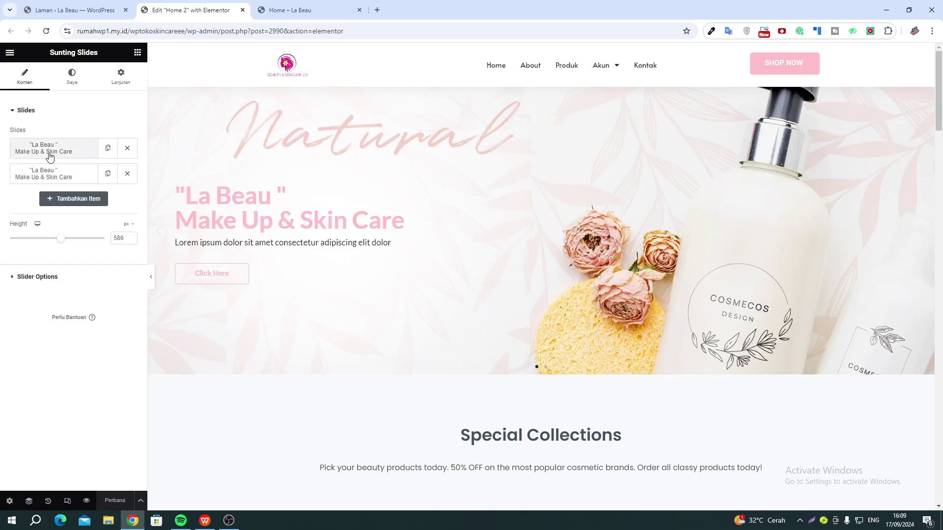
click(49, 156)
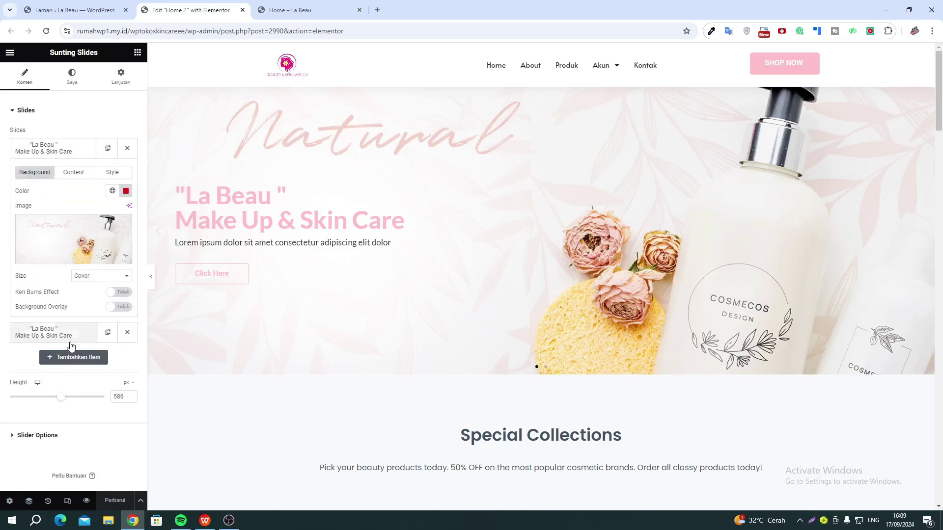
click(71, 174)
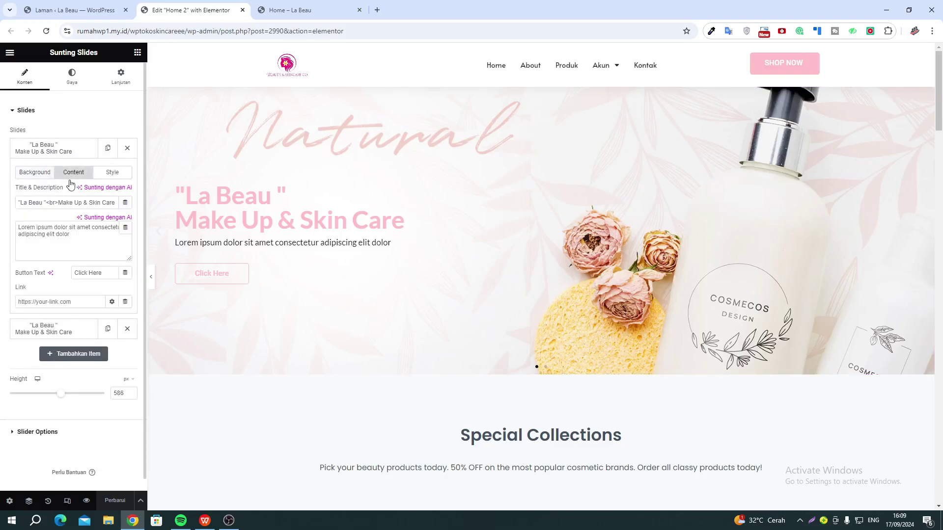
click(34, 172)
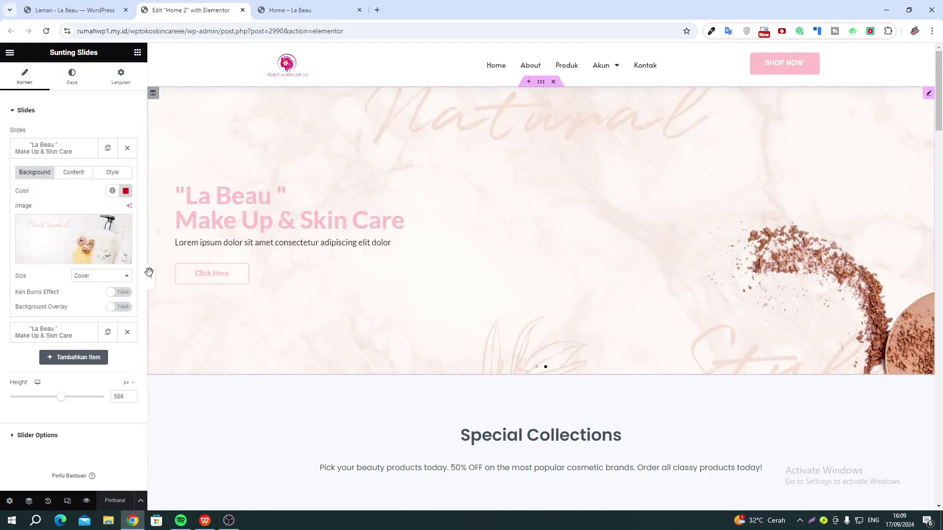
click(72, 77)
click(24, 303)
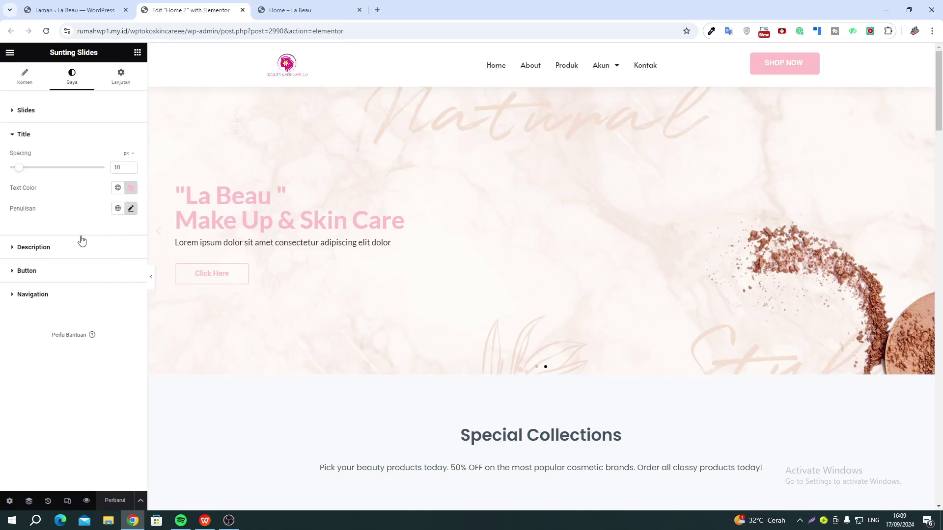
click(62, 249)
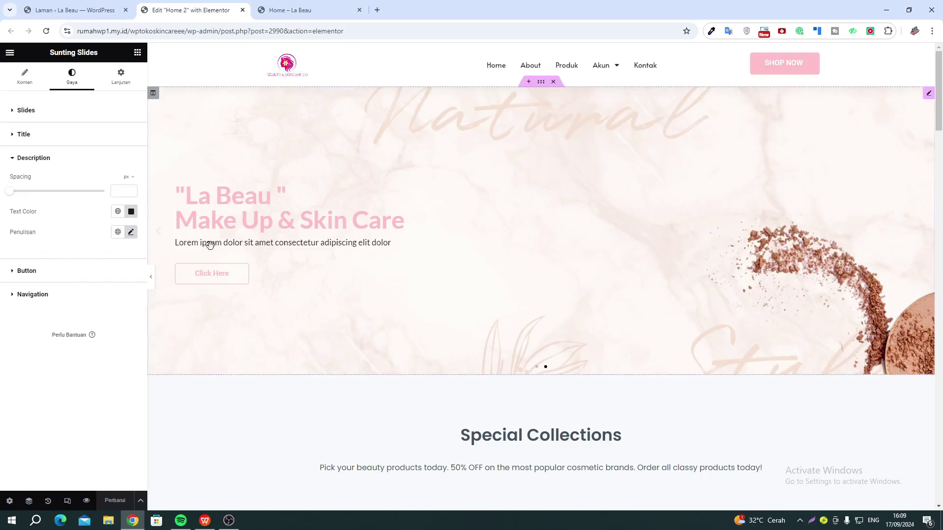
Step: Set the normal icon color of the Botanical image box in Special Collections to #FF0000
scroll(593, 288, down, 6)
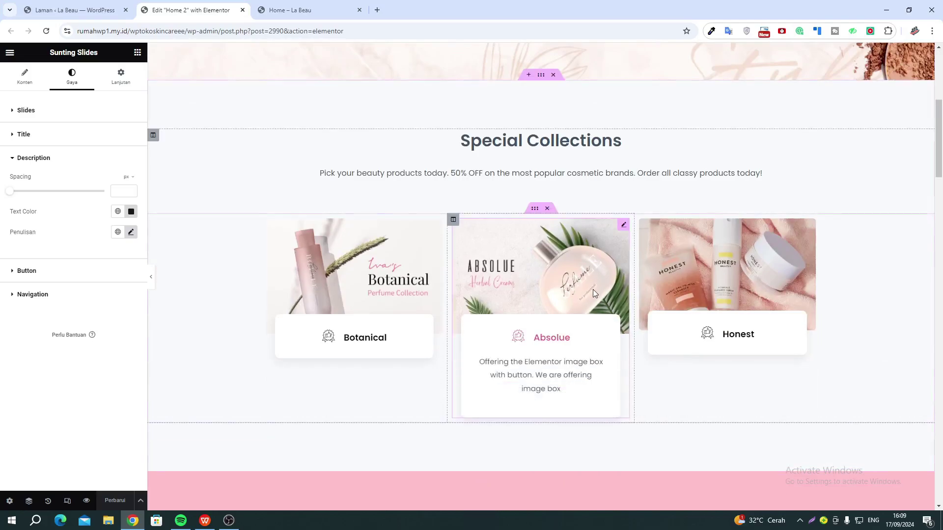
click(351, 259)
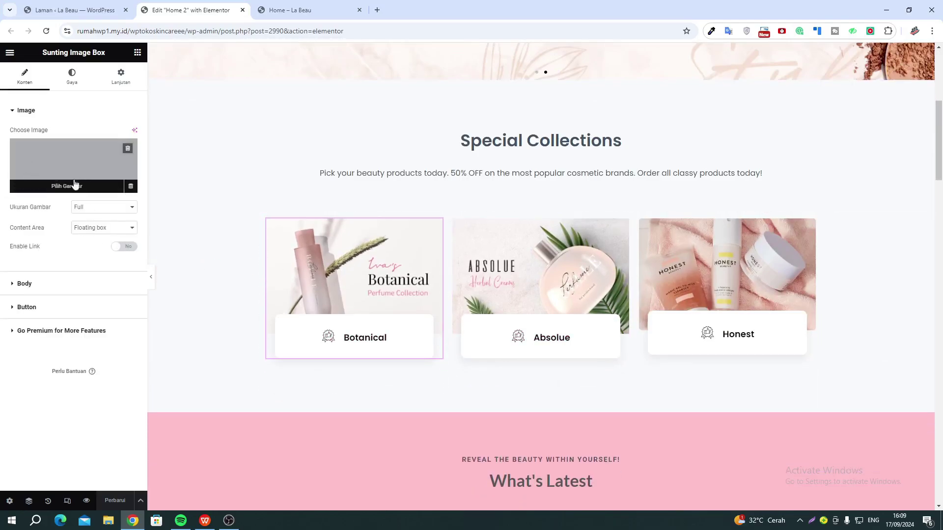
click(72, 81)
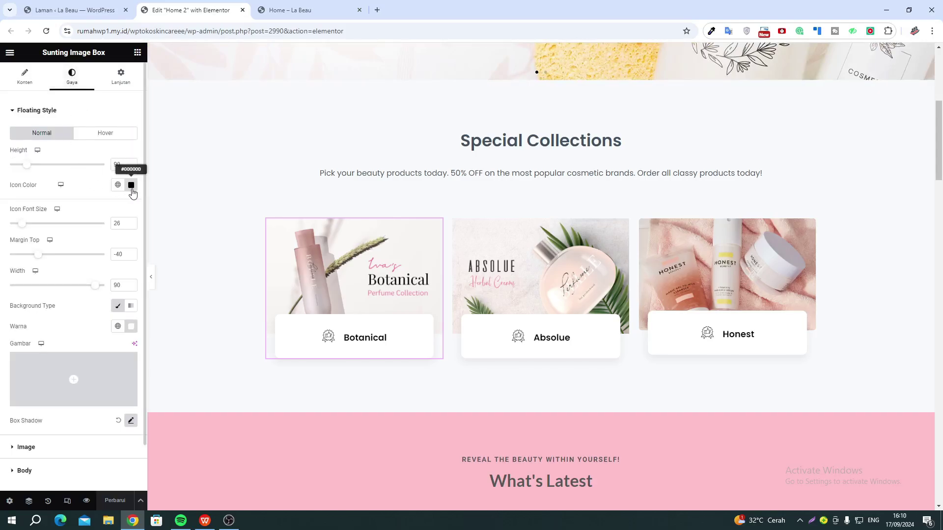
click(131, 185)
click(184, 225)
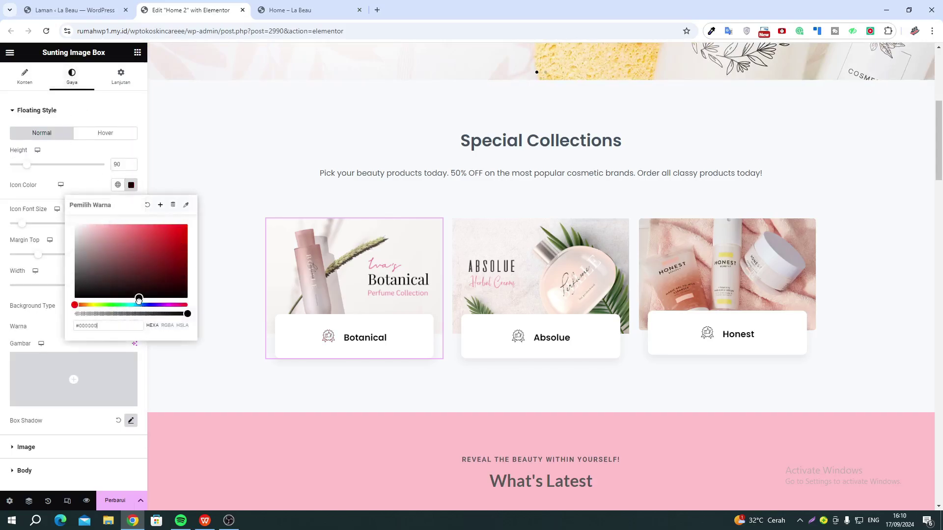
click(121, 274)
click(74, 192)
click(131, 185)
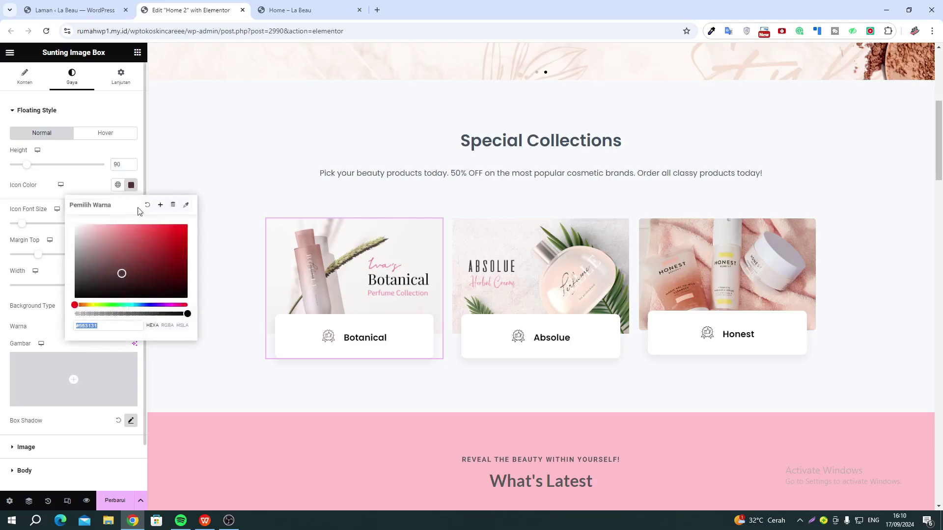
click(177, 226)
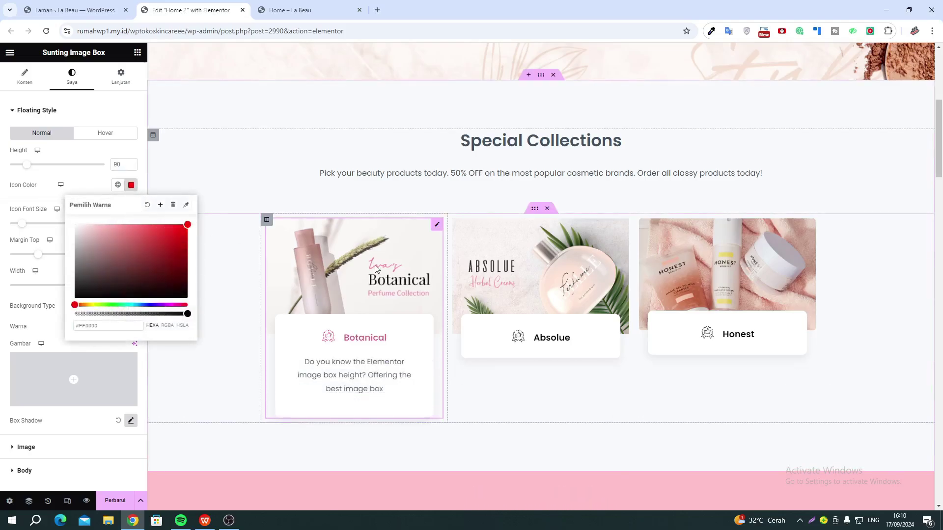
click(93, 181)
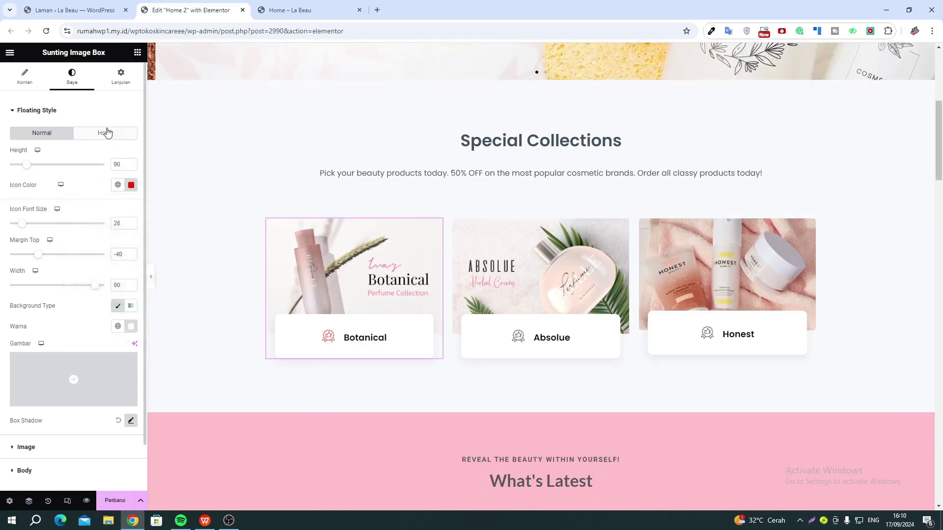
Step: Set the Botanical image box's hover icon color to #000000AD
click(107, 133)
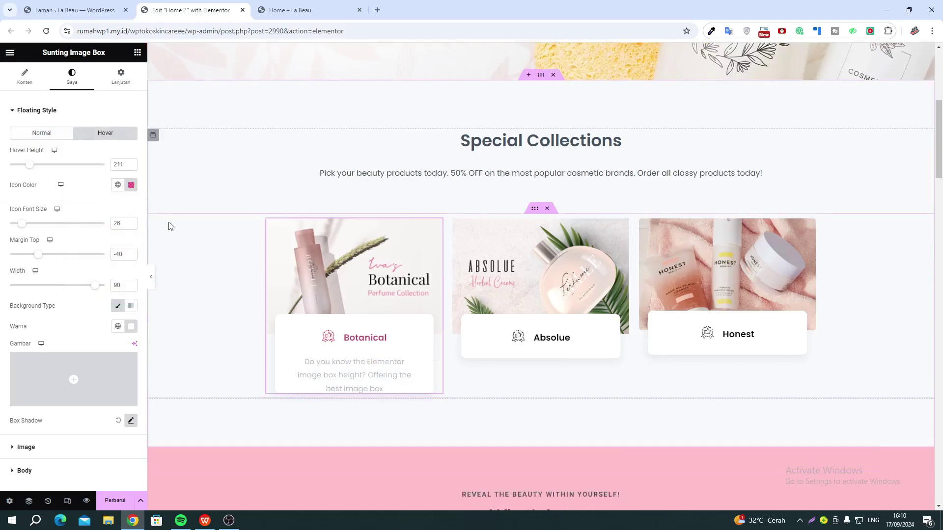
click(132, 186)
drag(142, 270, 187, 297)
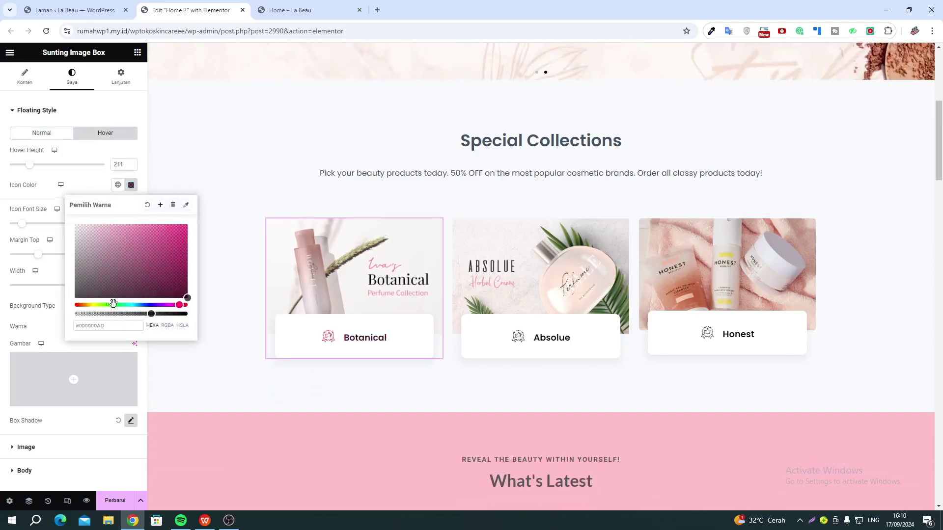
click(114, 305)
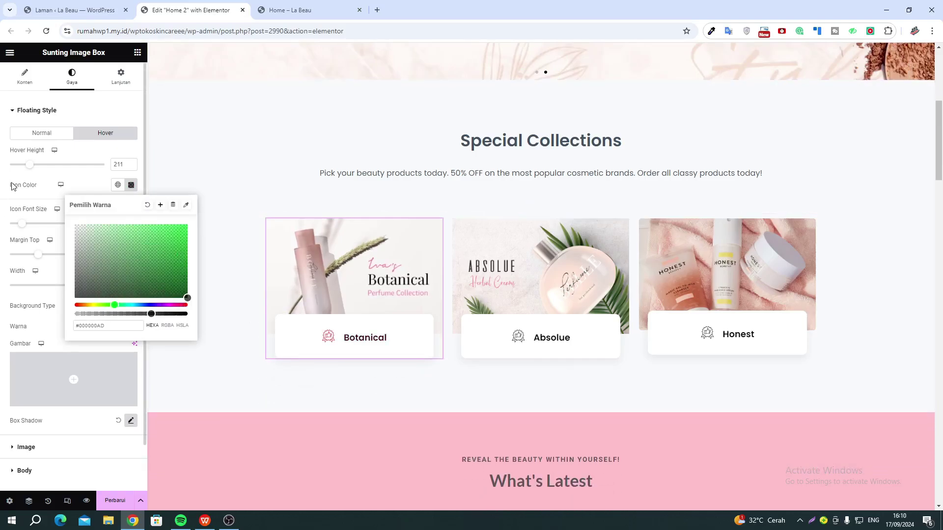
click(15, 186)
Step: Look through the Botanical box's Image and Body style settings and update the Home 2 page
scroll(25, 344, down, 2)
click(29, 397)
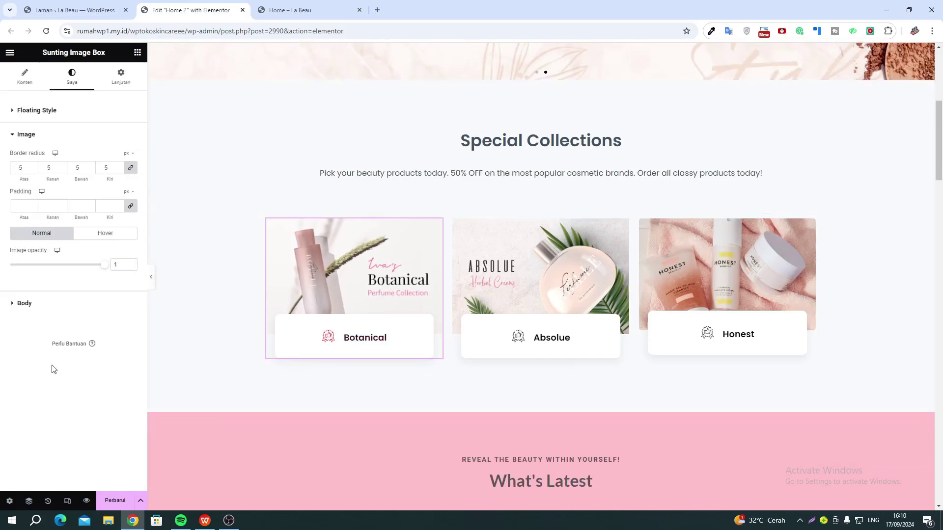
click(27, 306)
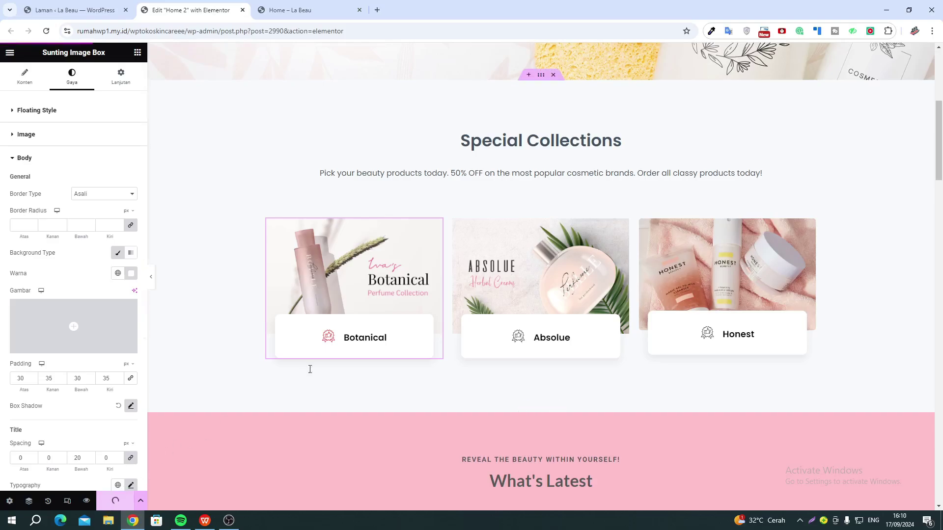
scroll(312, 369, up, 2)
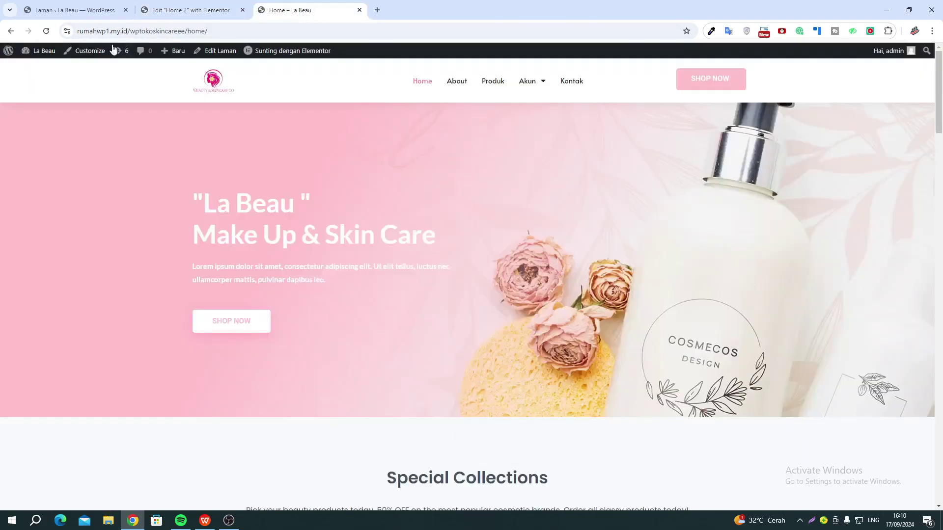
Step: Reload the live Home page and check its Special Collections section
click(289, 10)
click(45, 33)
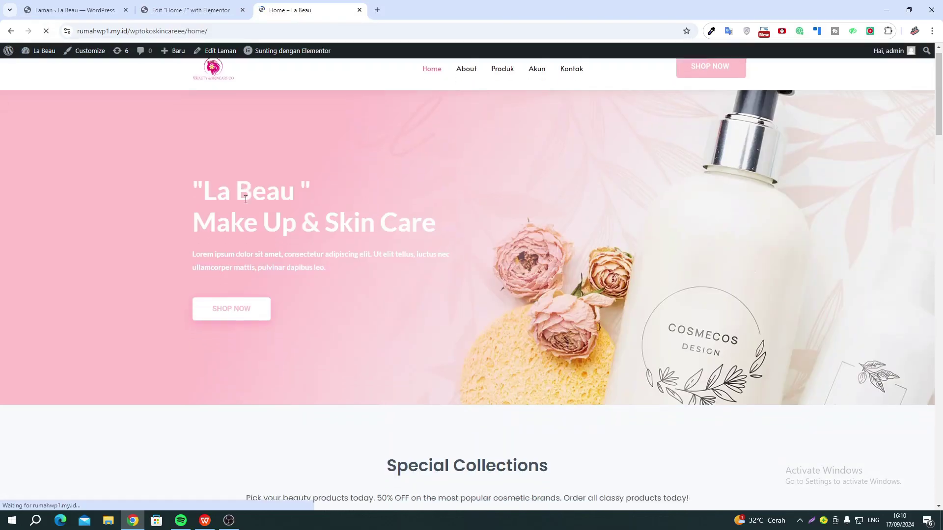
scroll(295, 344, down, 5)
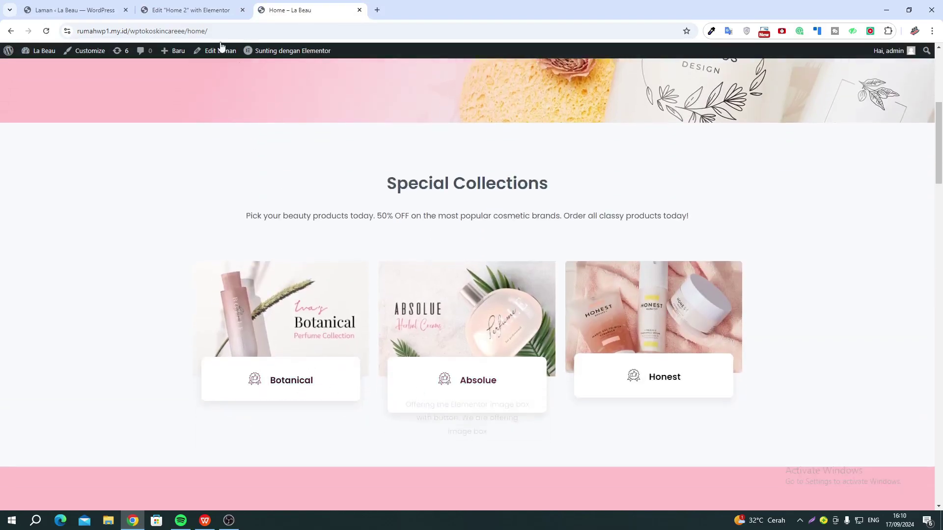
Step: Return to the Home 2 editor and set the Botanical box's normal title color to #FF0000
click(191, 9)
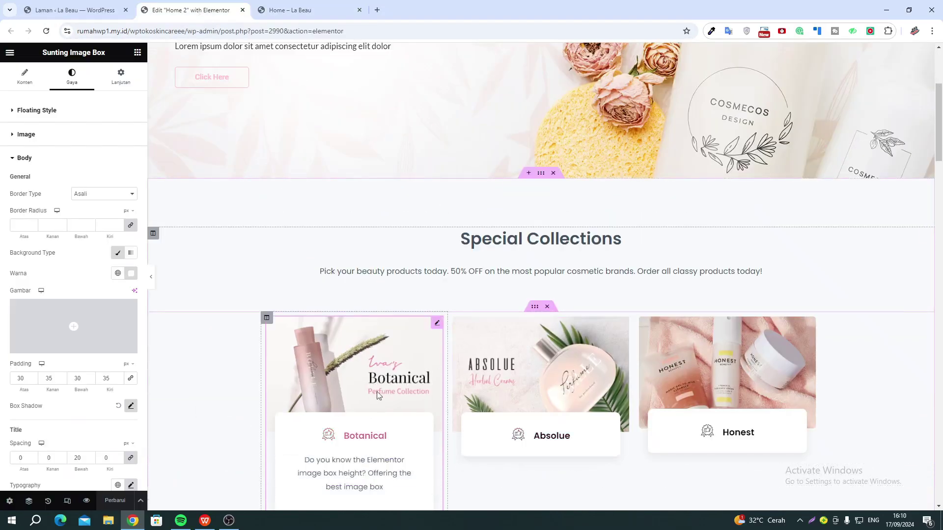
scroll(60, 388, down, 4)
scroll(60, 387, down, 1)
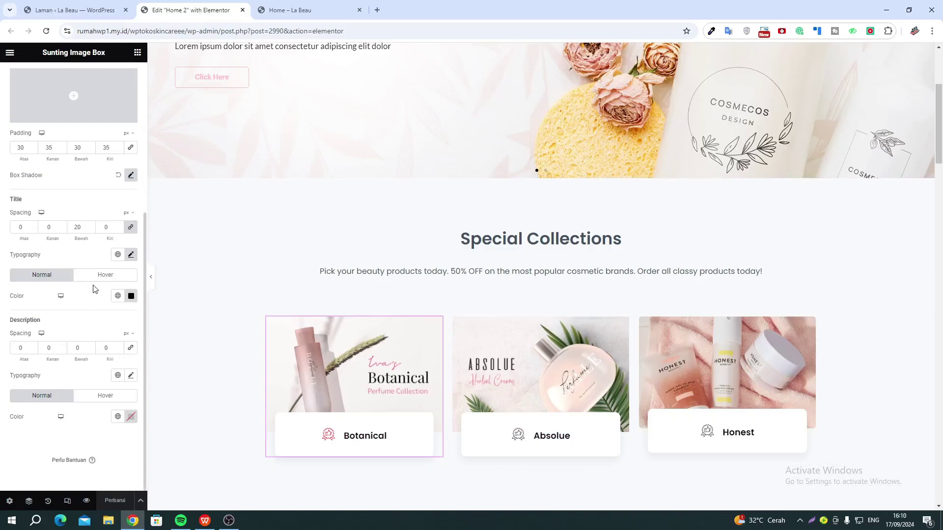
click(130, 296)
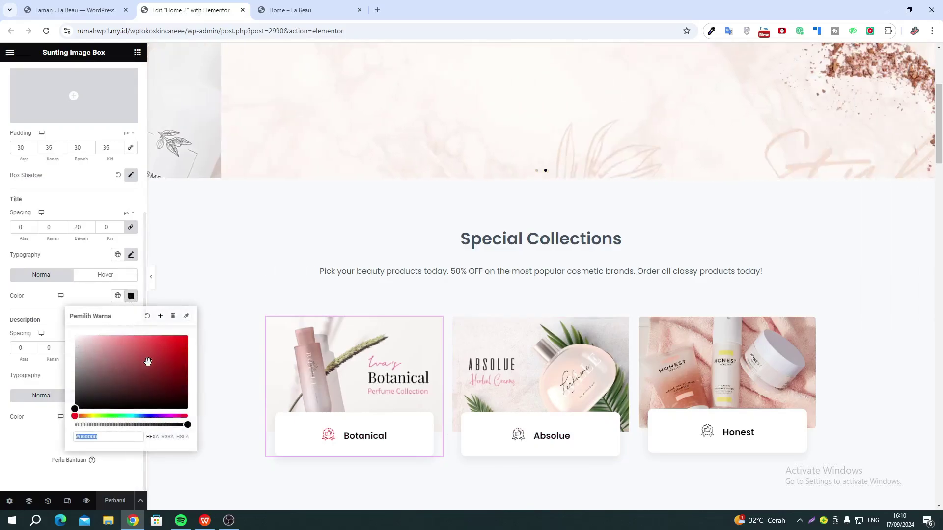
click(187, 336)
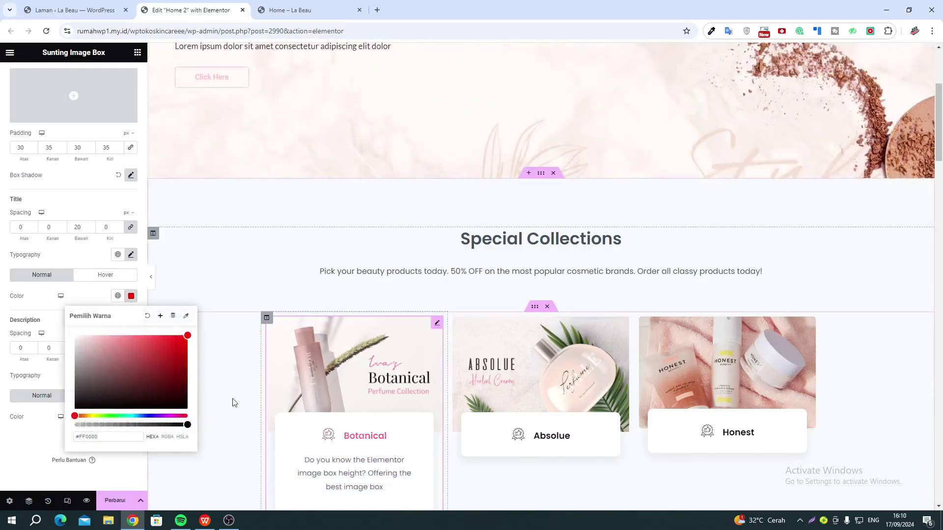
scroll(35, 275, up, 5)
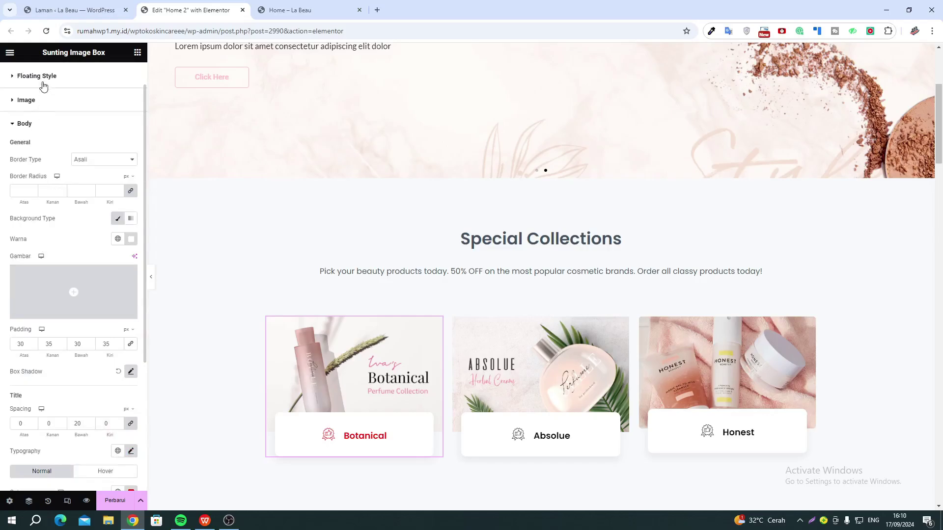
Step: Set the Botanical image box's hover title color to the green #29F482AD
scroll(55, 175, down, 3)
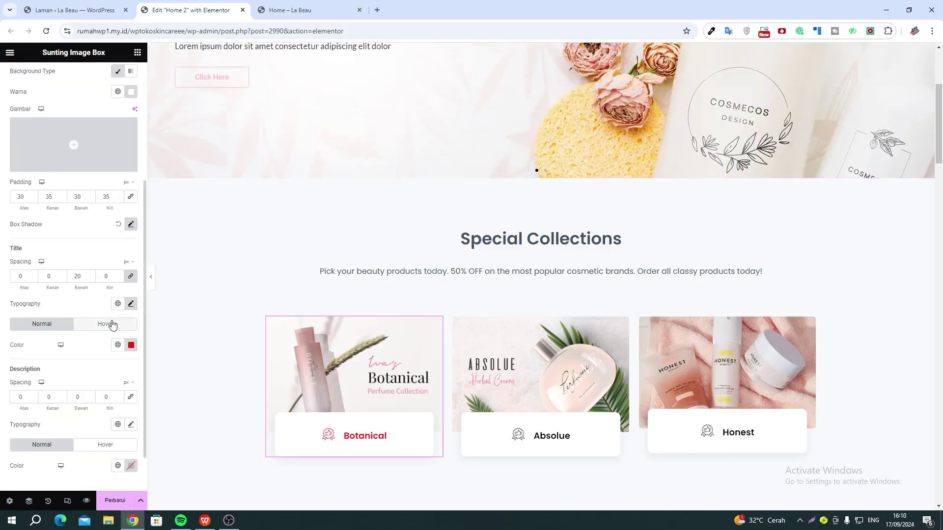
click(107, 324)
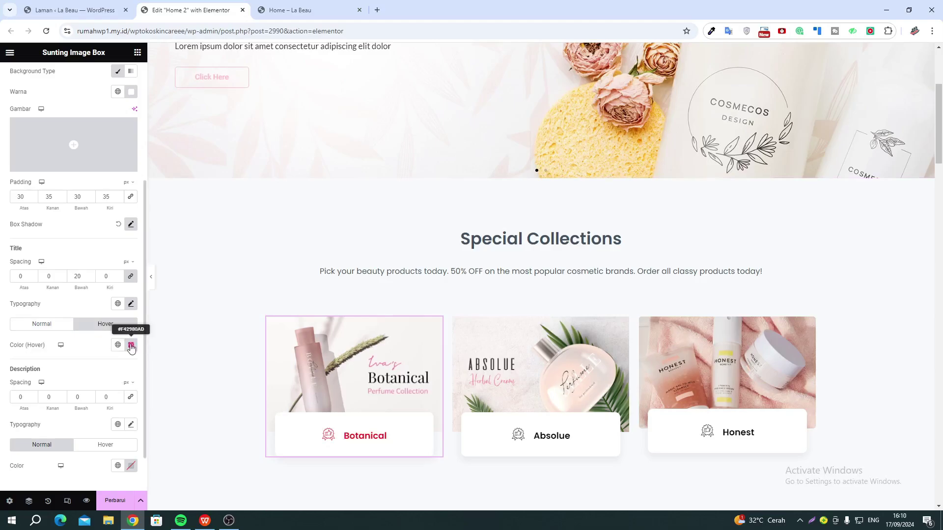
click(132, 346)
scroll(123, 393, down, 1)
click(119, 416)
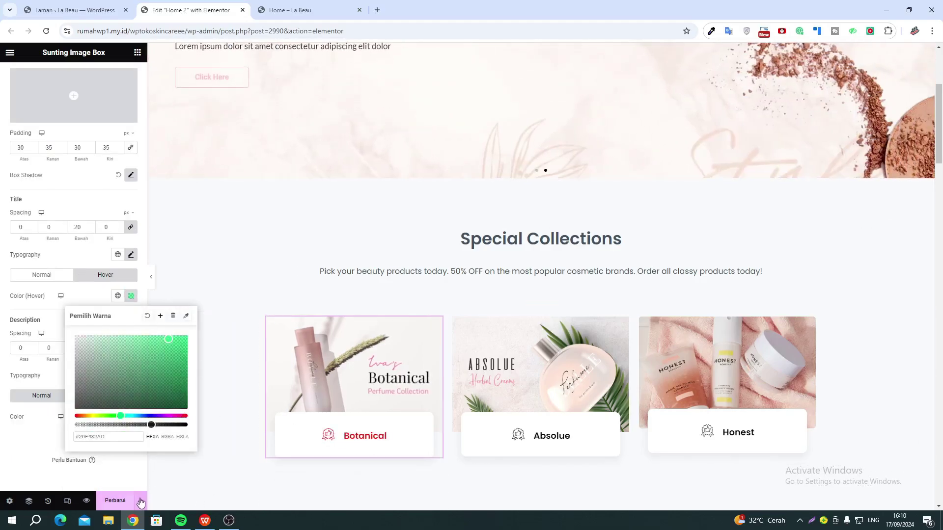
click(172, 295)
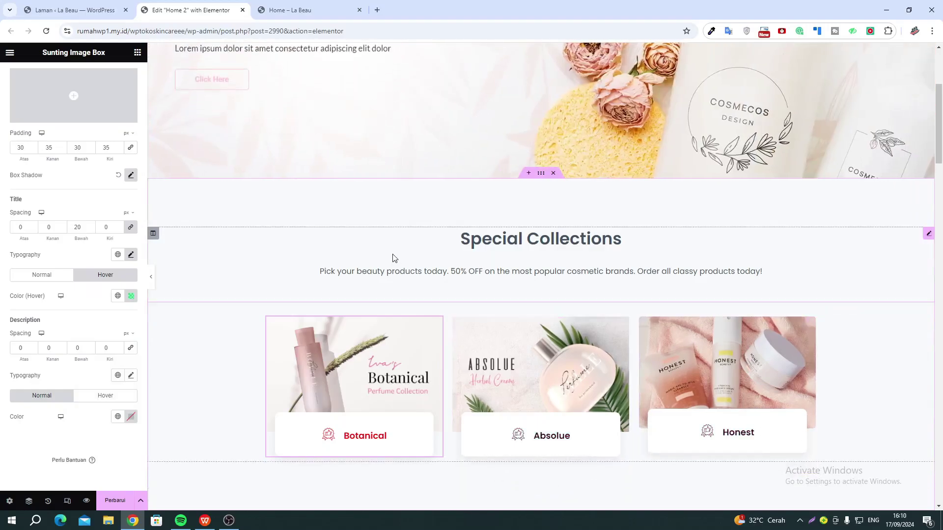
Step: Set the Special Collections heading's title color to a bright red
click(531, 238)
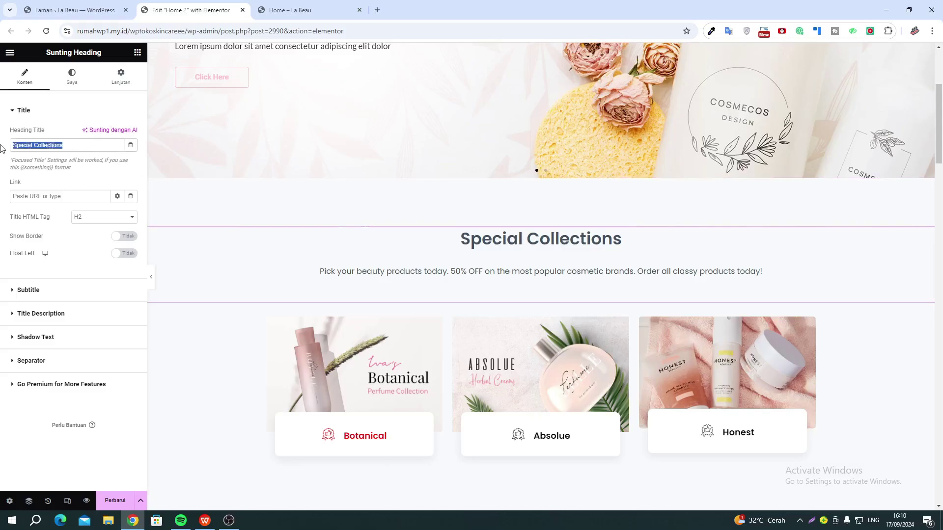
click(73, 78)
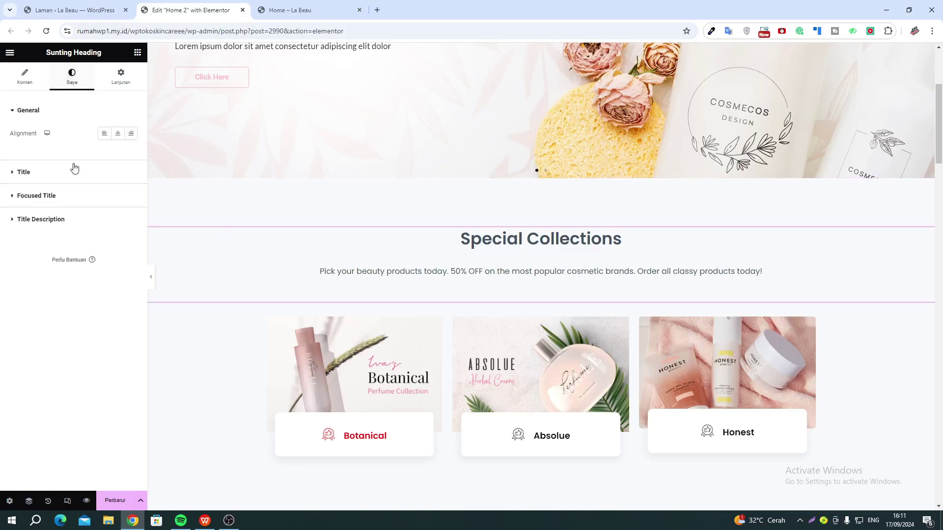
click(56, 171)
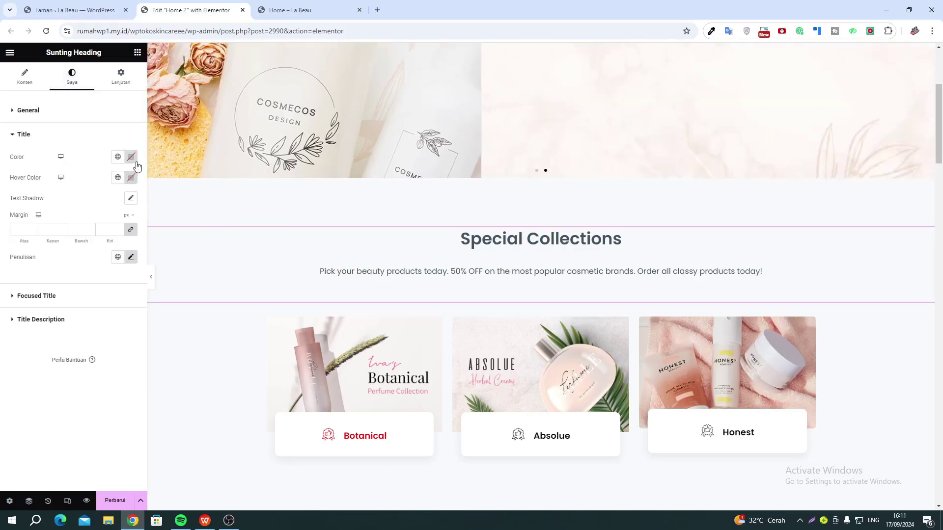
click(131, 157)
click(179, 198)
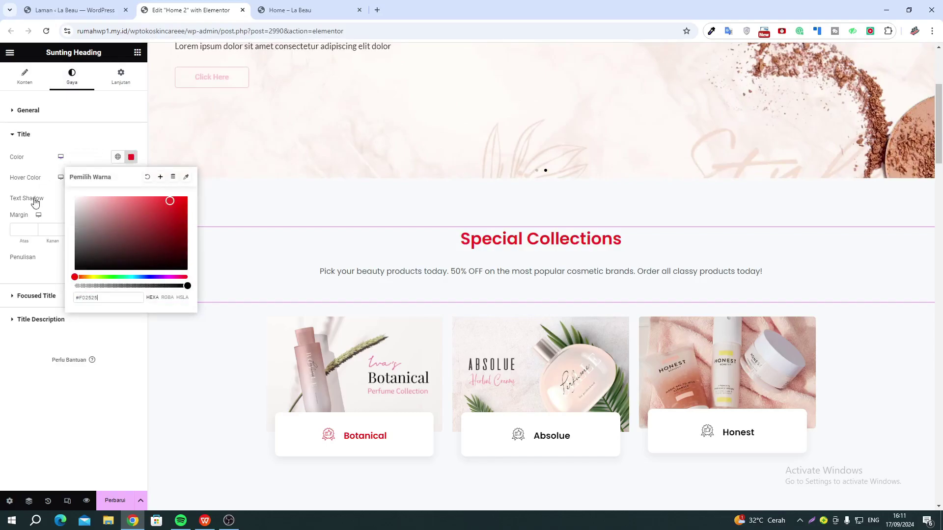
Step: Change the Special Collections heading's focused title color to a pale pink
click(53, 266)
click(51, 295)
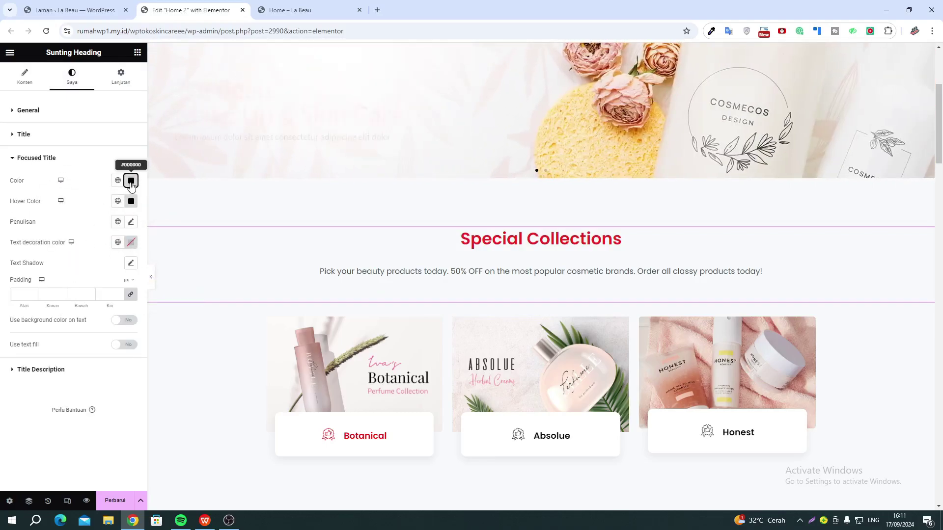
click(131, 180)
click(171, 256)
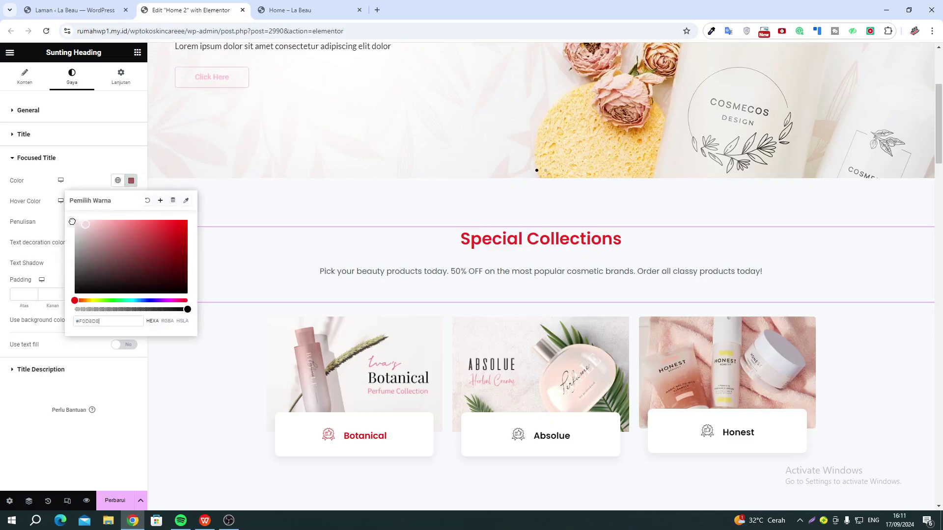
click(39, 134)
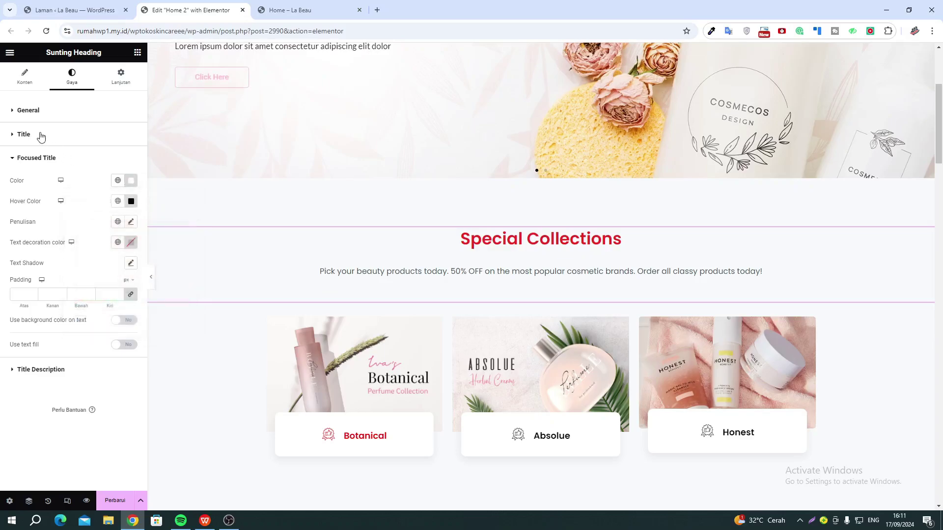
Step: Change the Special Collections heading's title color to the dark red #9C1515
click(39, 134)
click(129, 162)
drag(143, 259, 120, 210)
click(172, 223)
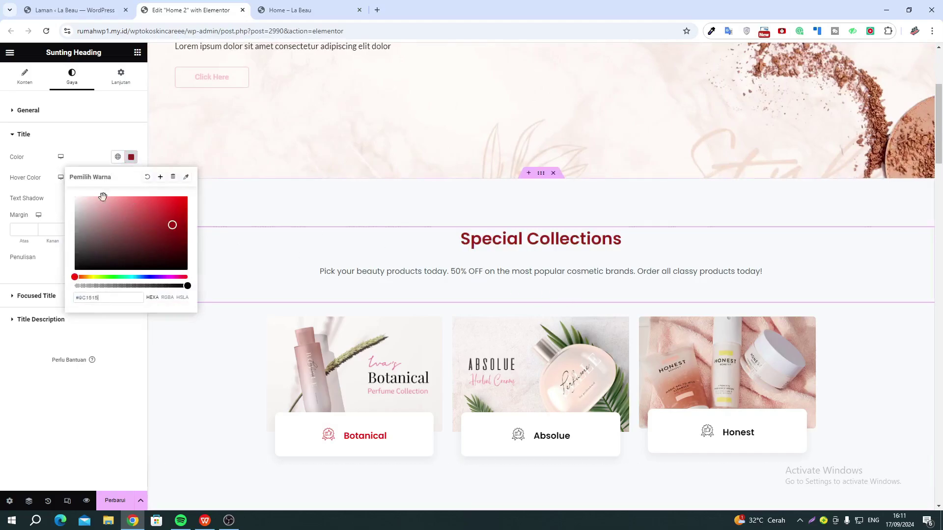
click(61, 177)
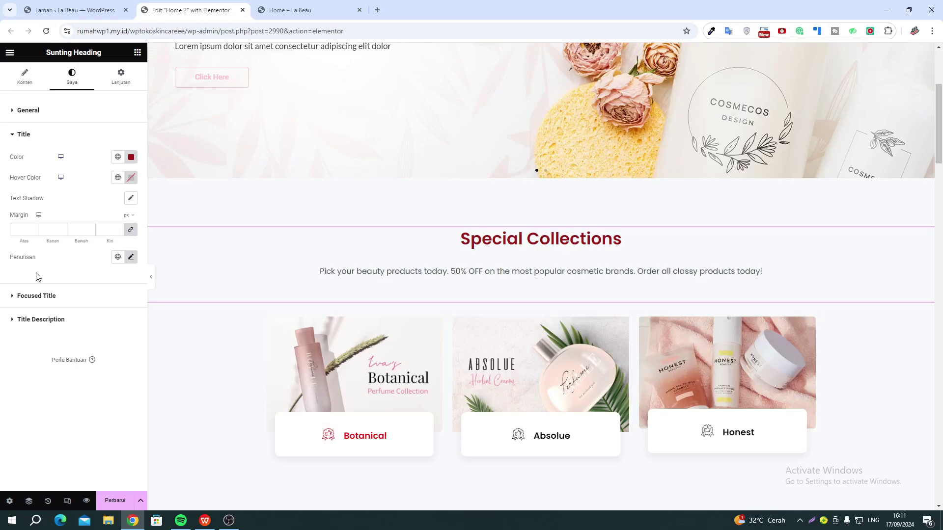
Step: Open the What's Latest products widget and look through its title, rating, price and button style settings
scroll(541, 275, down, 10)
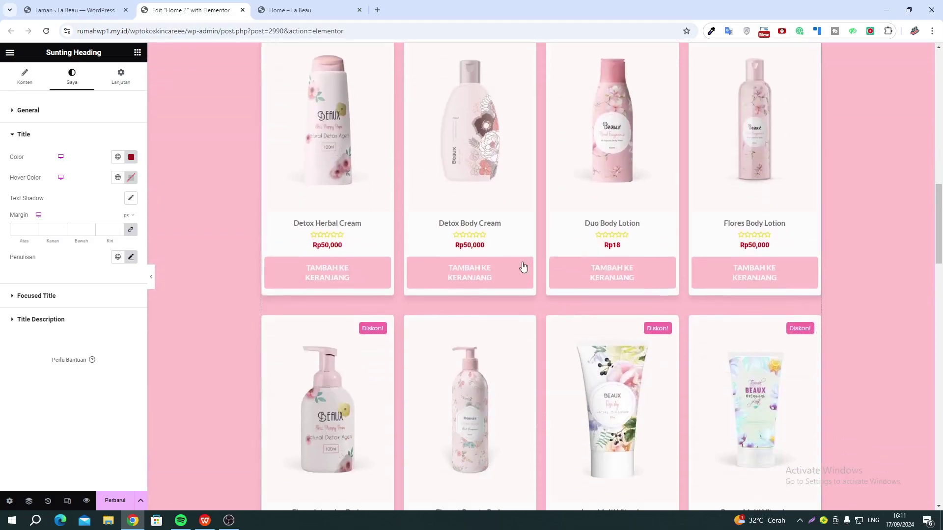
click(512, 251)
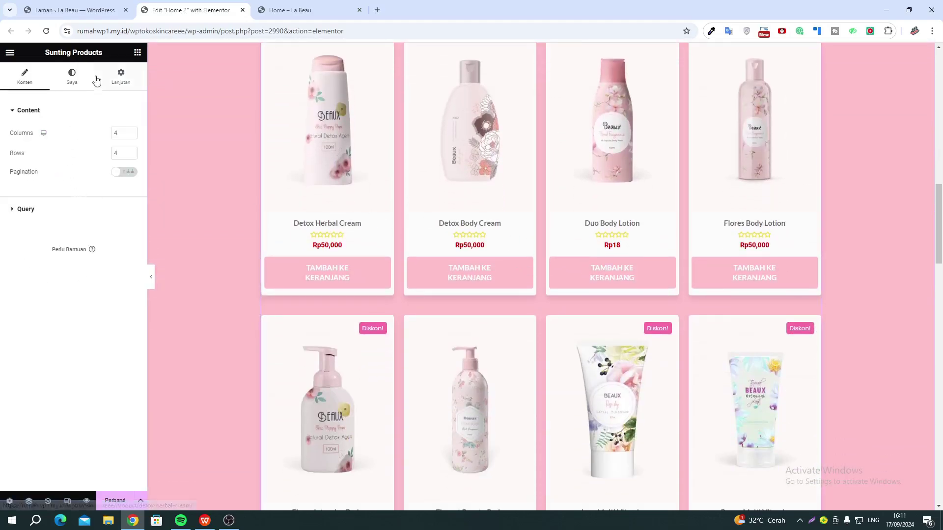
click(70, 74)
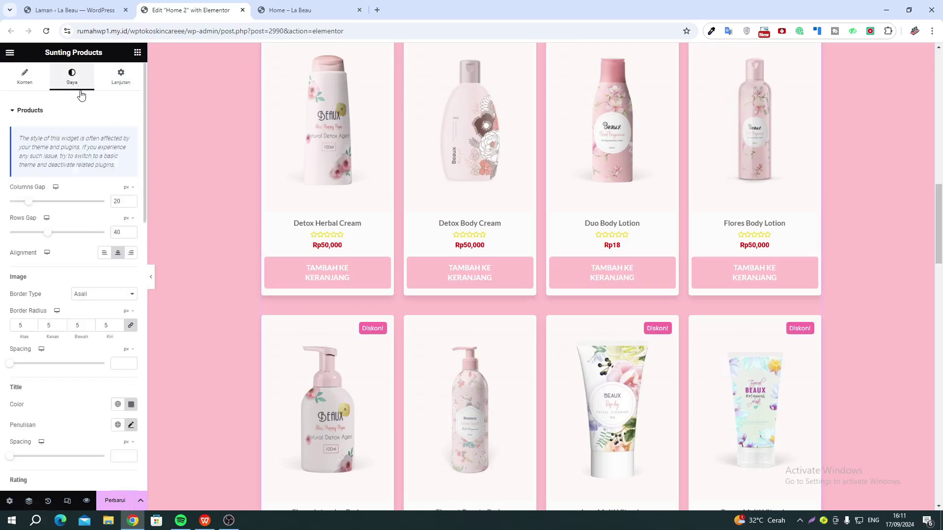
scroll(109, 221, down, 6)
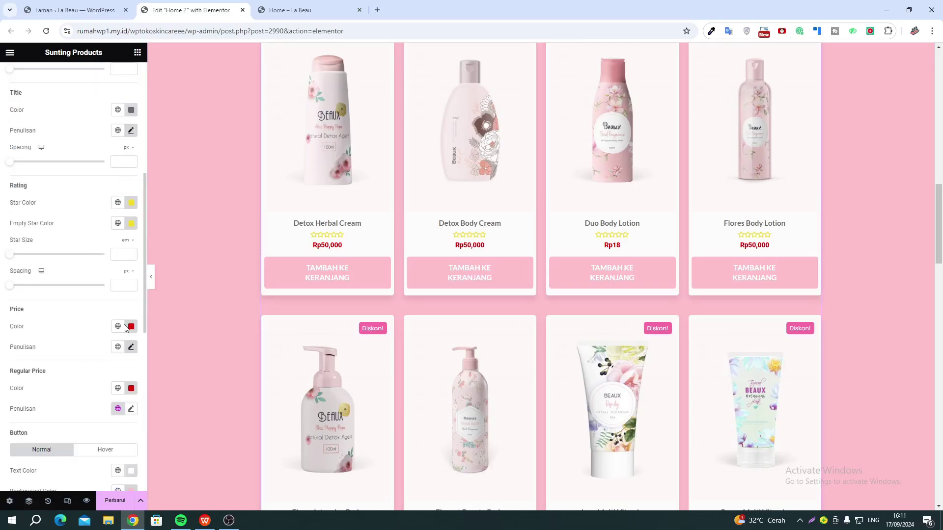
scroll(674, 223, up, 3)
scroll(453, 311, down, 10)
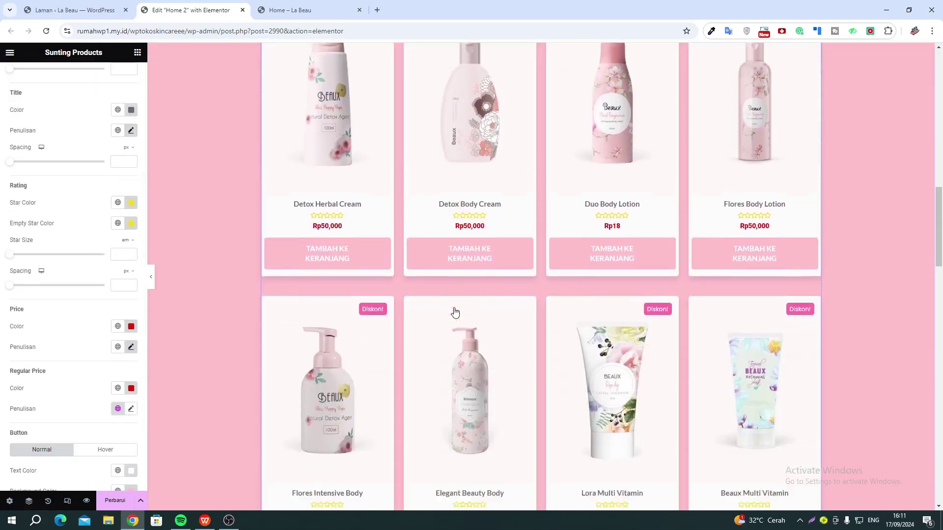
Step: Check the content settings of the client testimonials and the Helpline icon box near the page end
scroll(459, 313, down, 15)
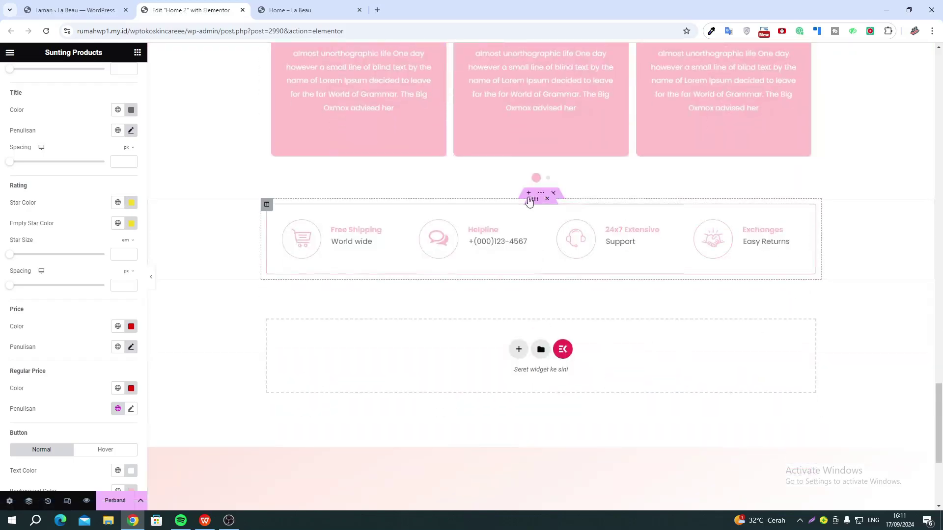
scroll(602, 156, up, 1)
click(337, 143)
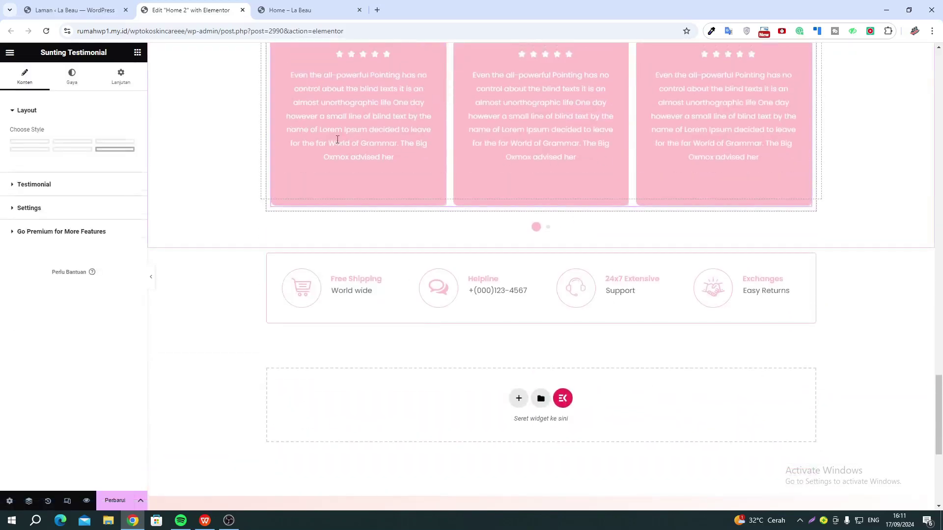
click(446, 287)
scroll(450, 282, up, 10)
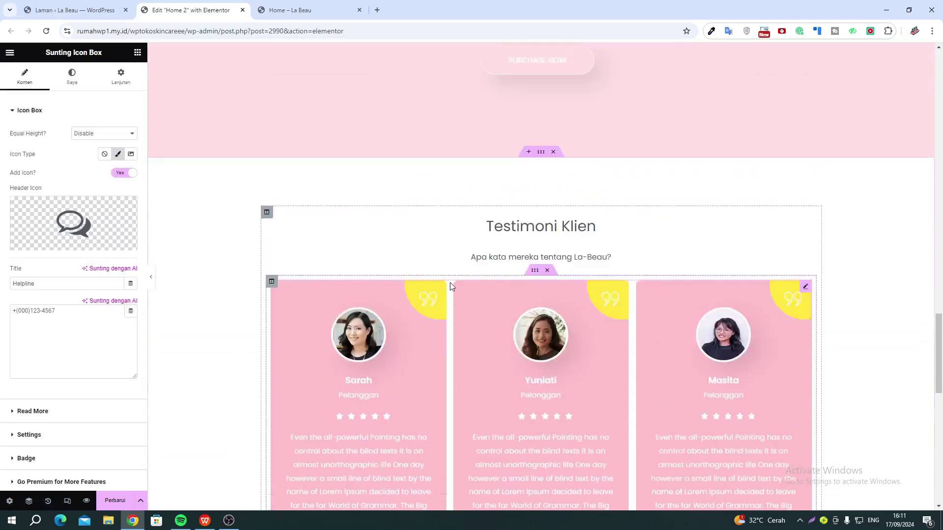
scroll(450, 287, up, 8)
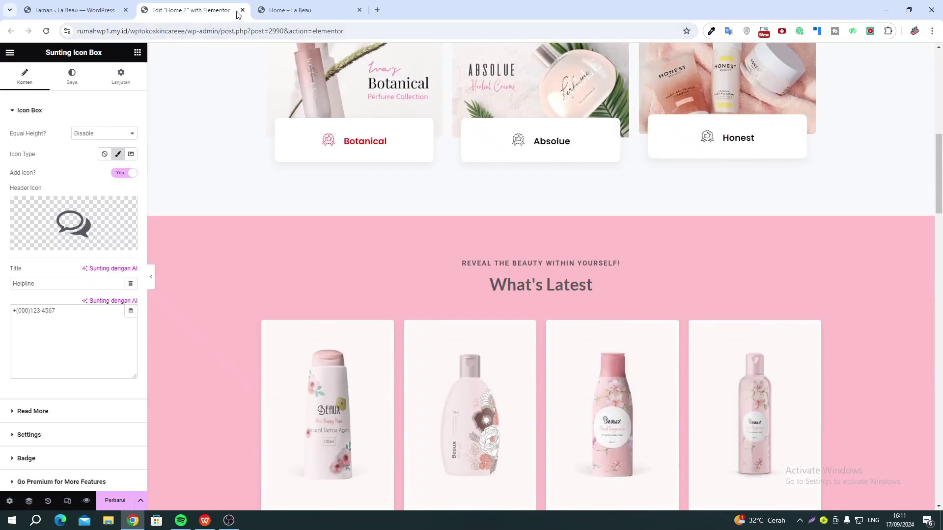
Step: Close the Home 2 editor without saving and return to the beginning of the live Home page
click(243, 10)
click(504, 99)
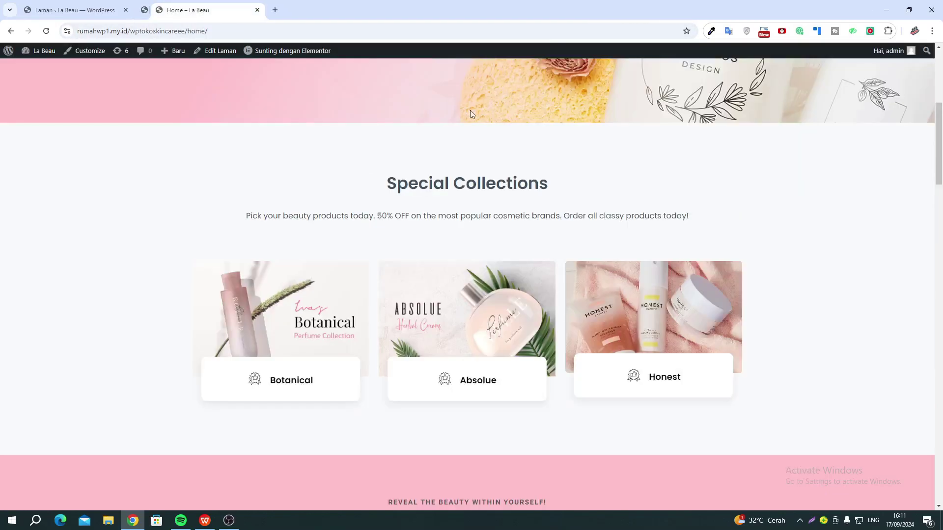
scroll(299, 187, up, 5)
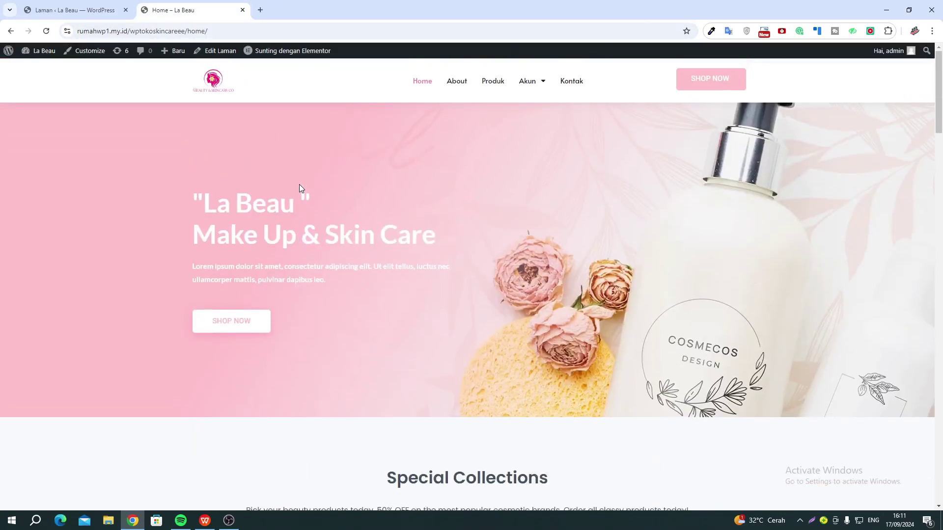